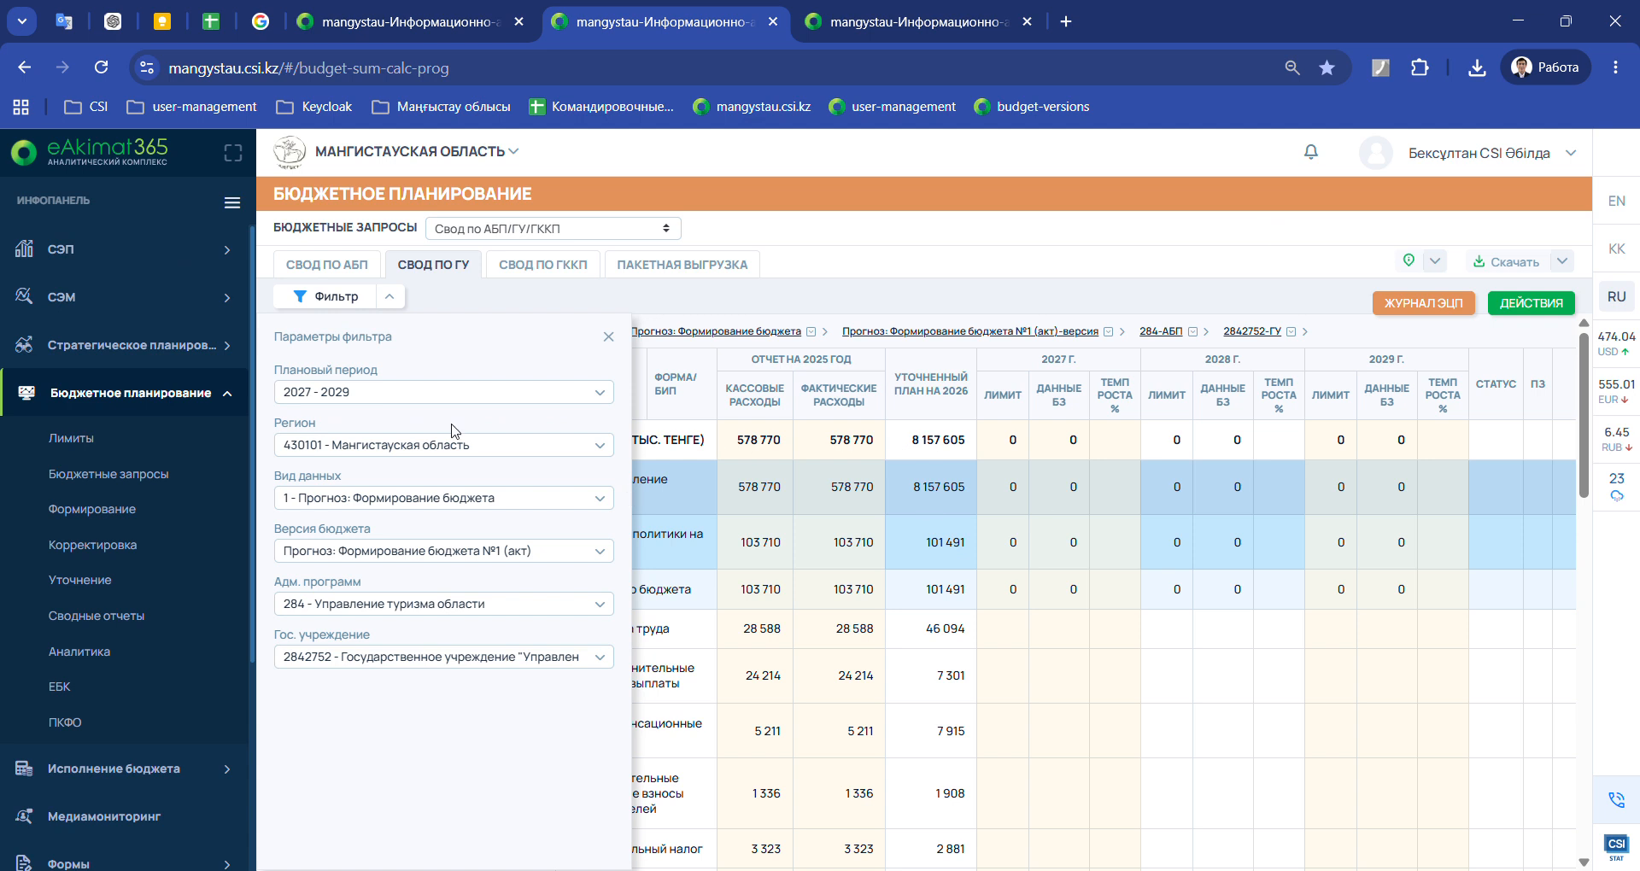
Close the filter parameters and review the specifics under program 1, subprogram 15 in the 2027 - 2029 summary by state institution
scroll(966, 470, down, 4)
click(1083, 556)
scroll(665, 417, up, 4)
scroll(665, 437, down, 10)
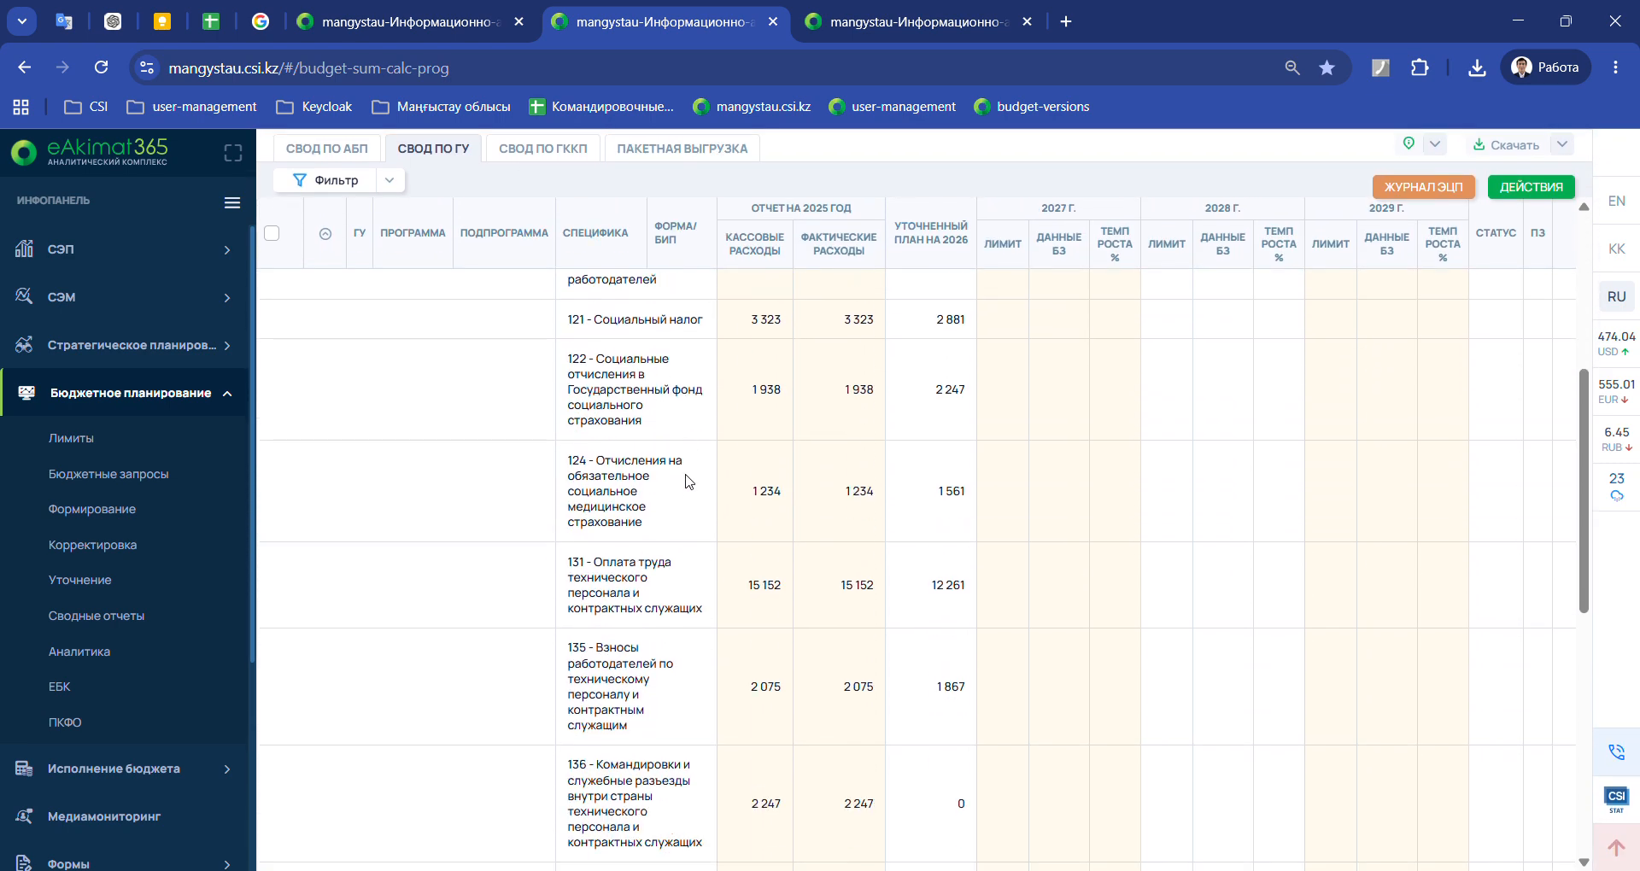
scroll(668, 630, down, 2)
triple_click(651, 564)
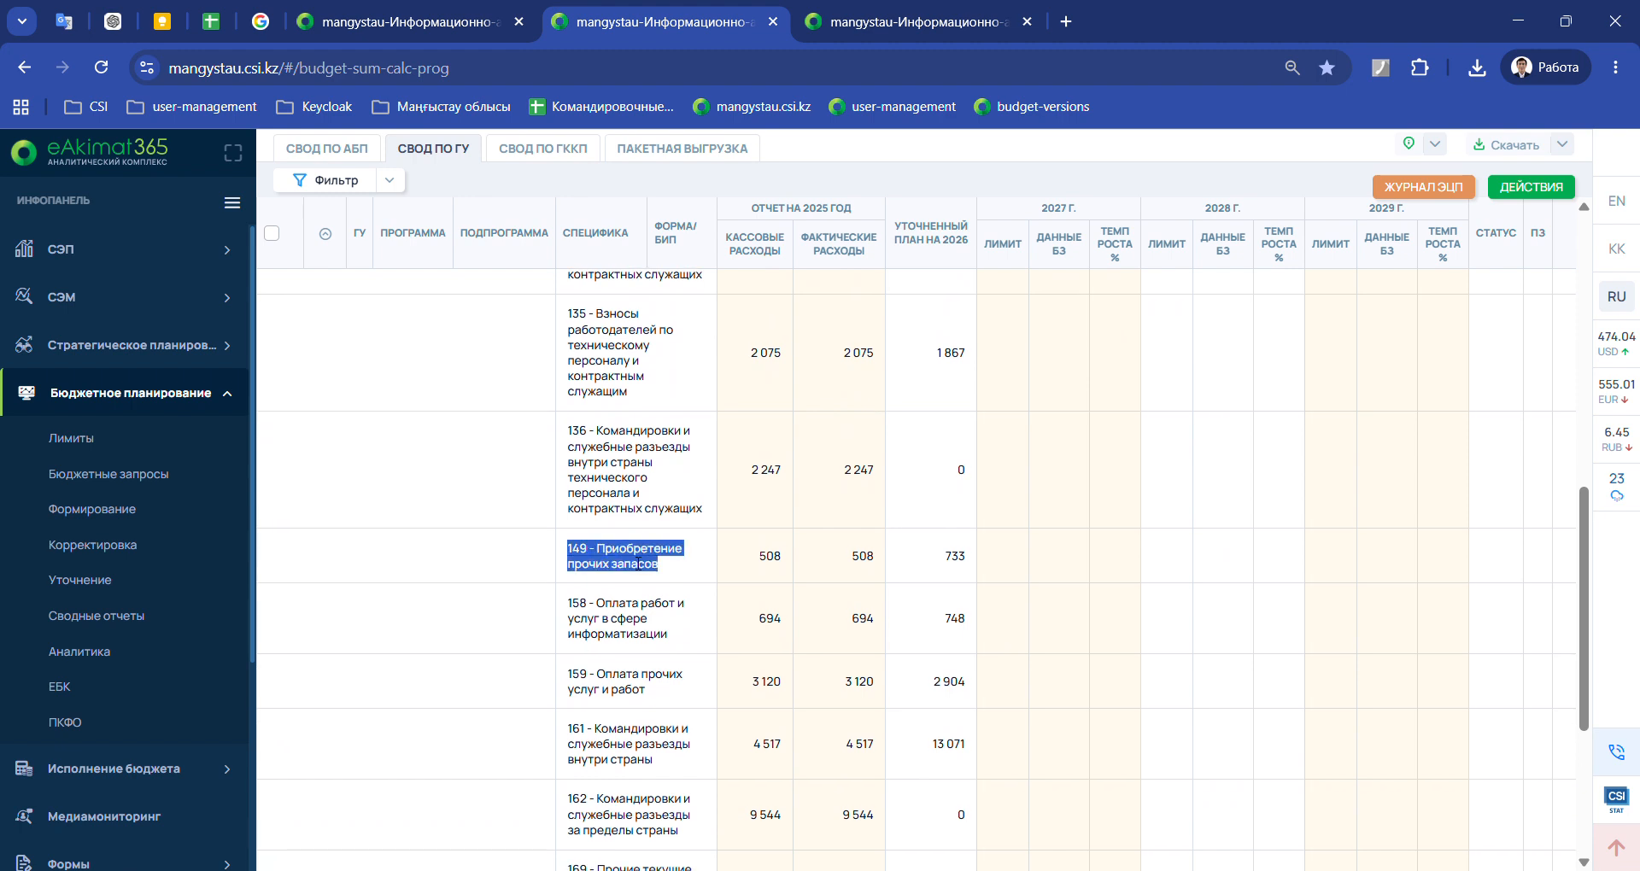
scroll(639, 562, down, 1)
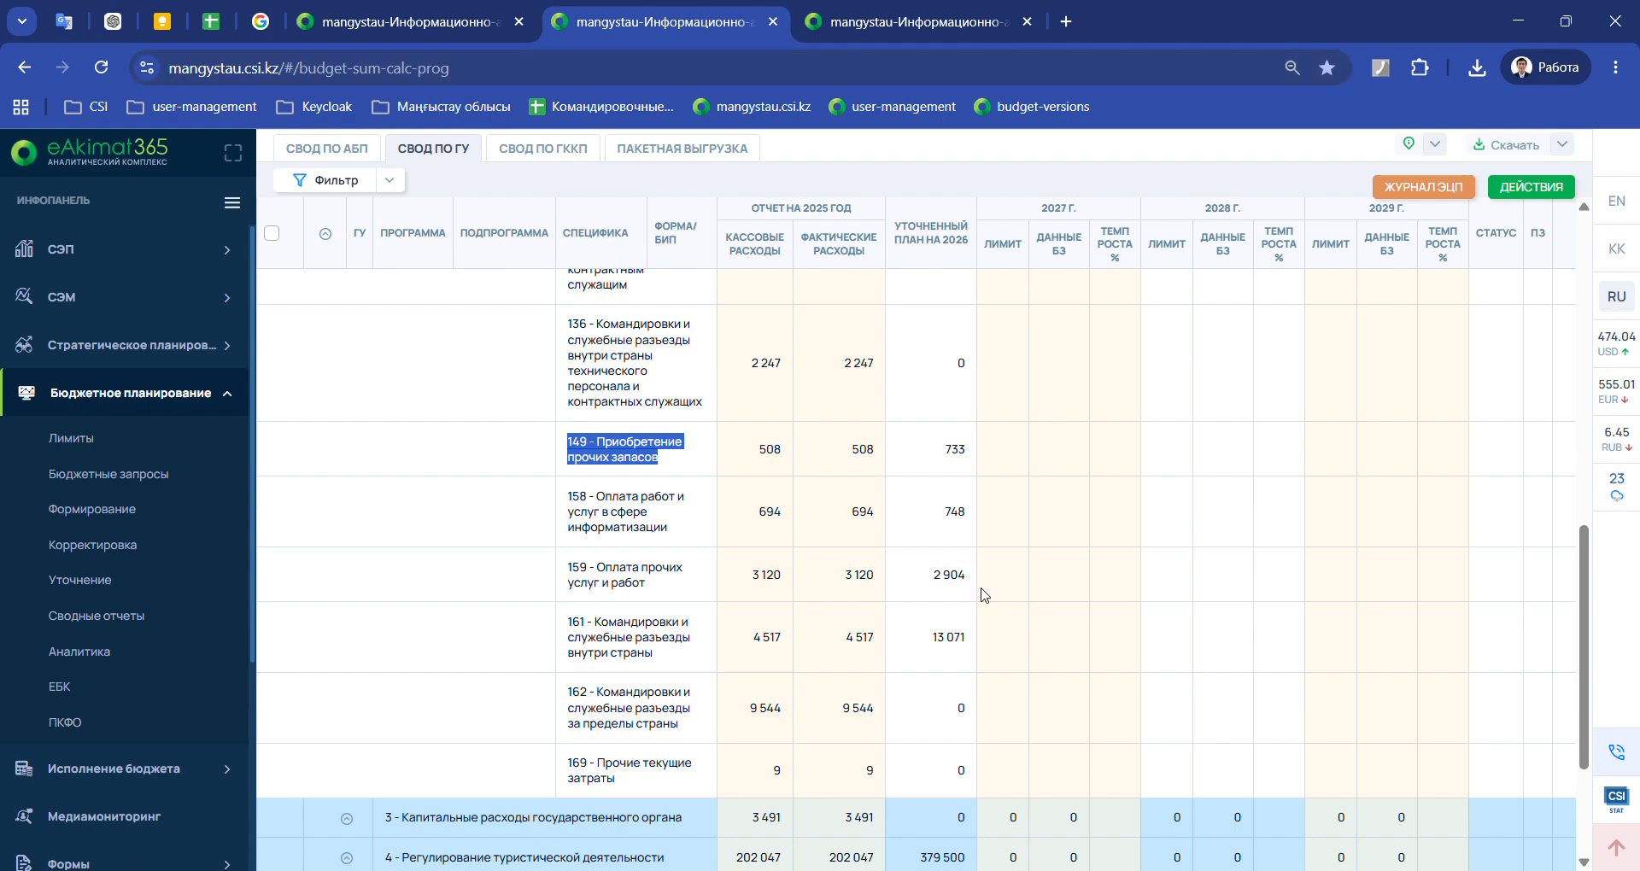
scroll(945, 447, up, 10)
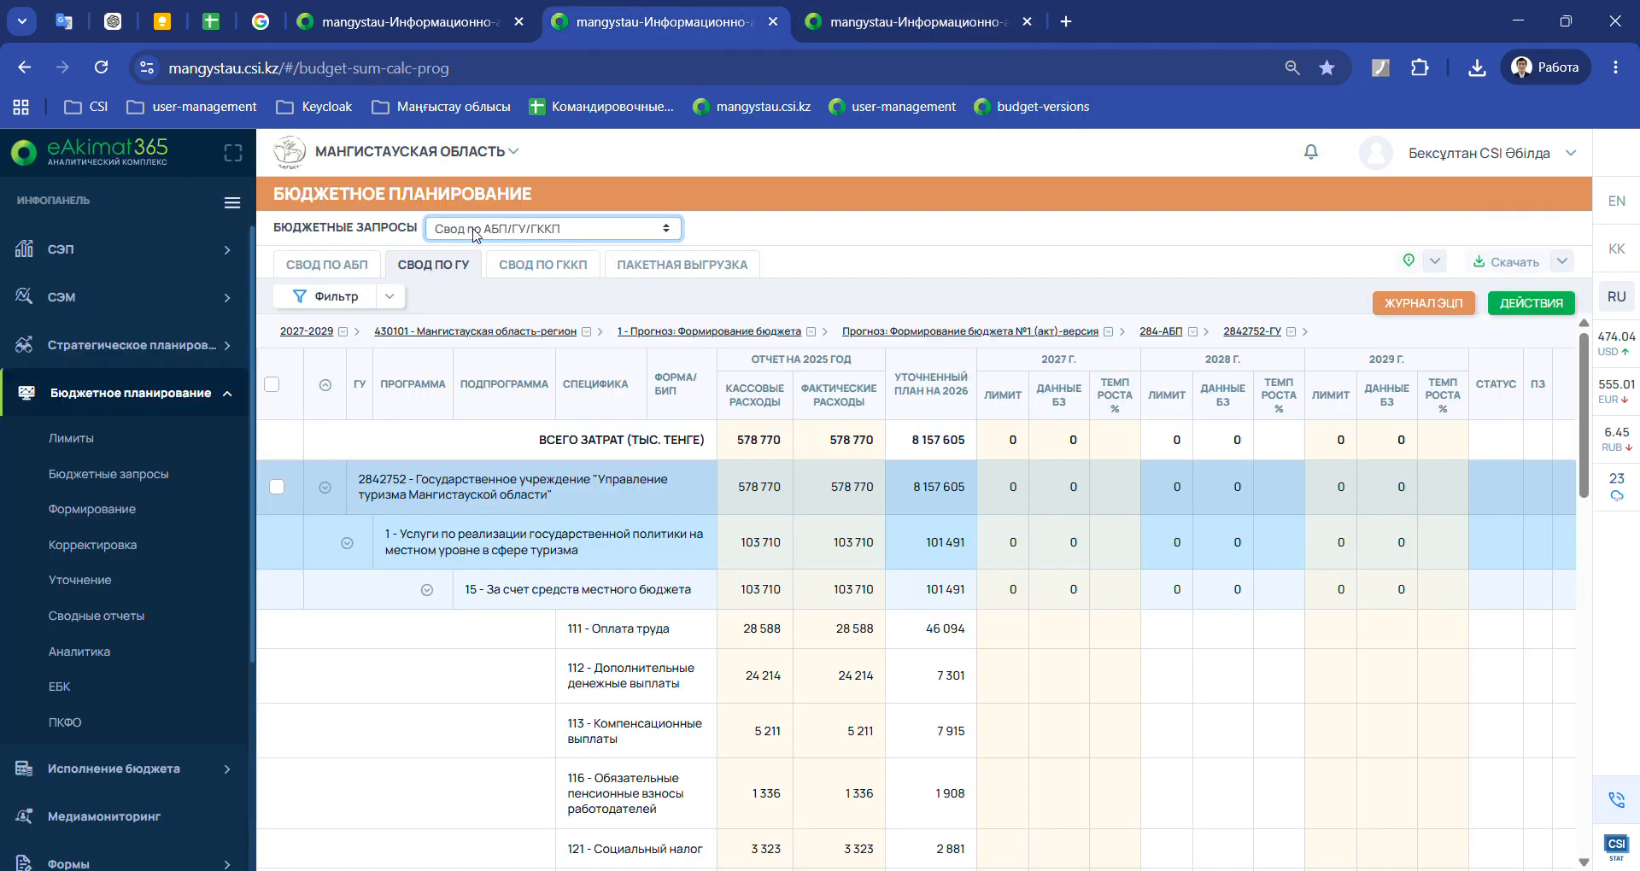
Switch to the calculation forms page, open its filter parameters and check the available planning periods
click(850, 32)
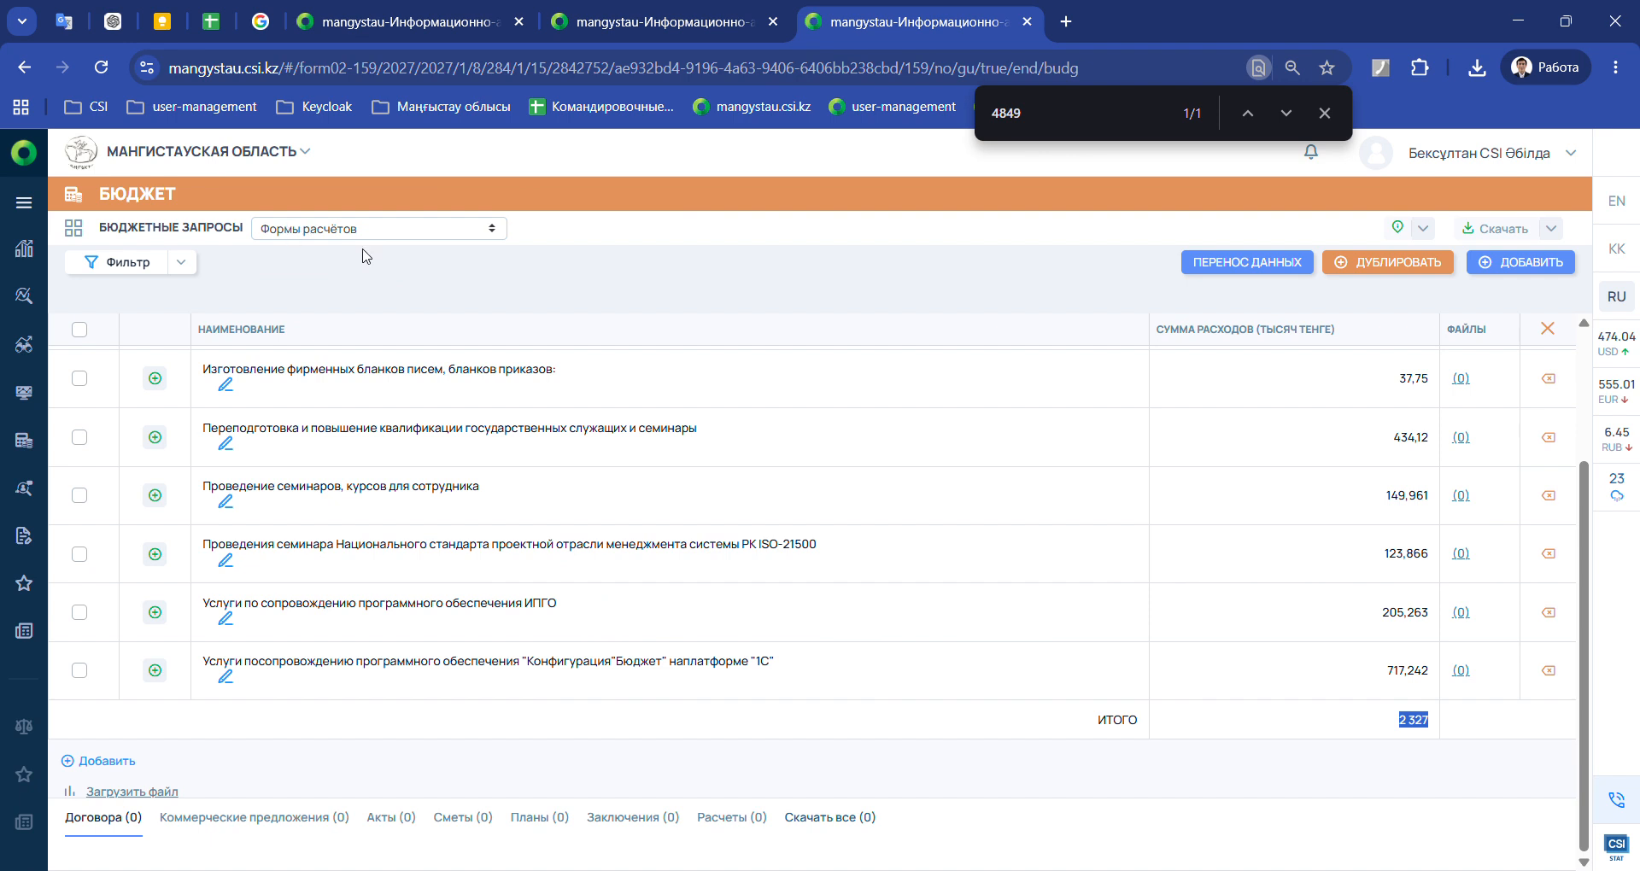
click(182, 262)
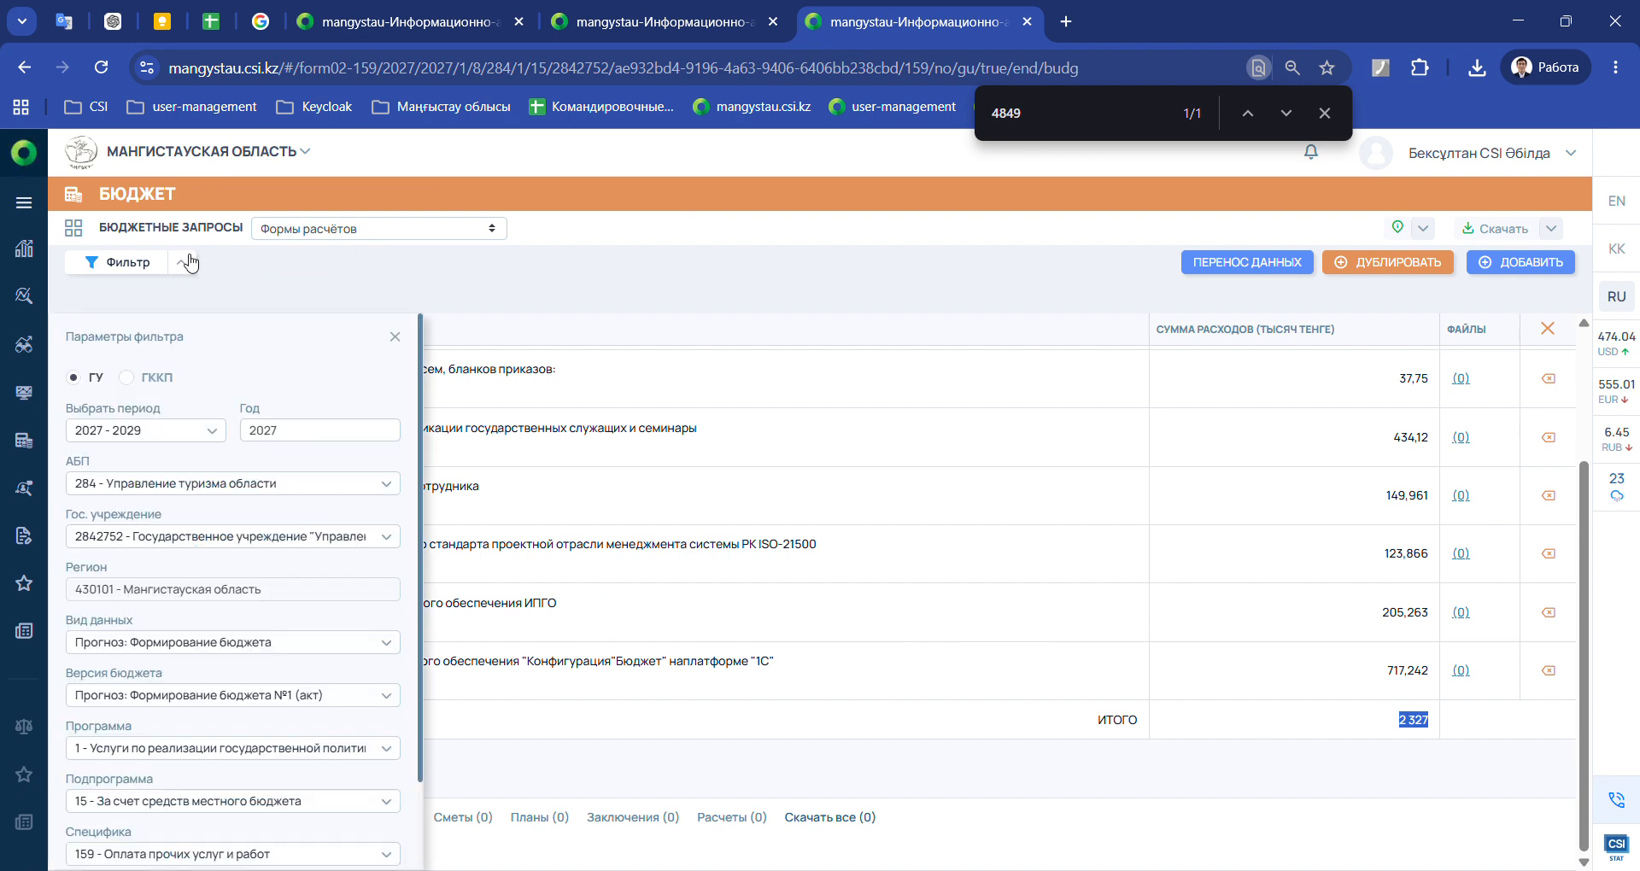
click(120, 431)
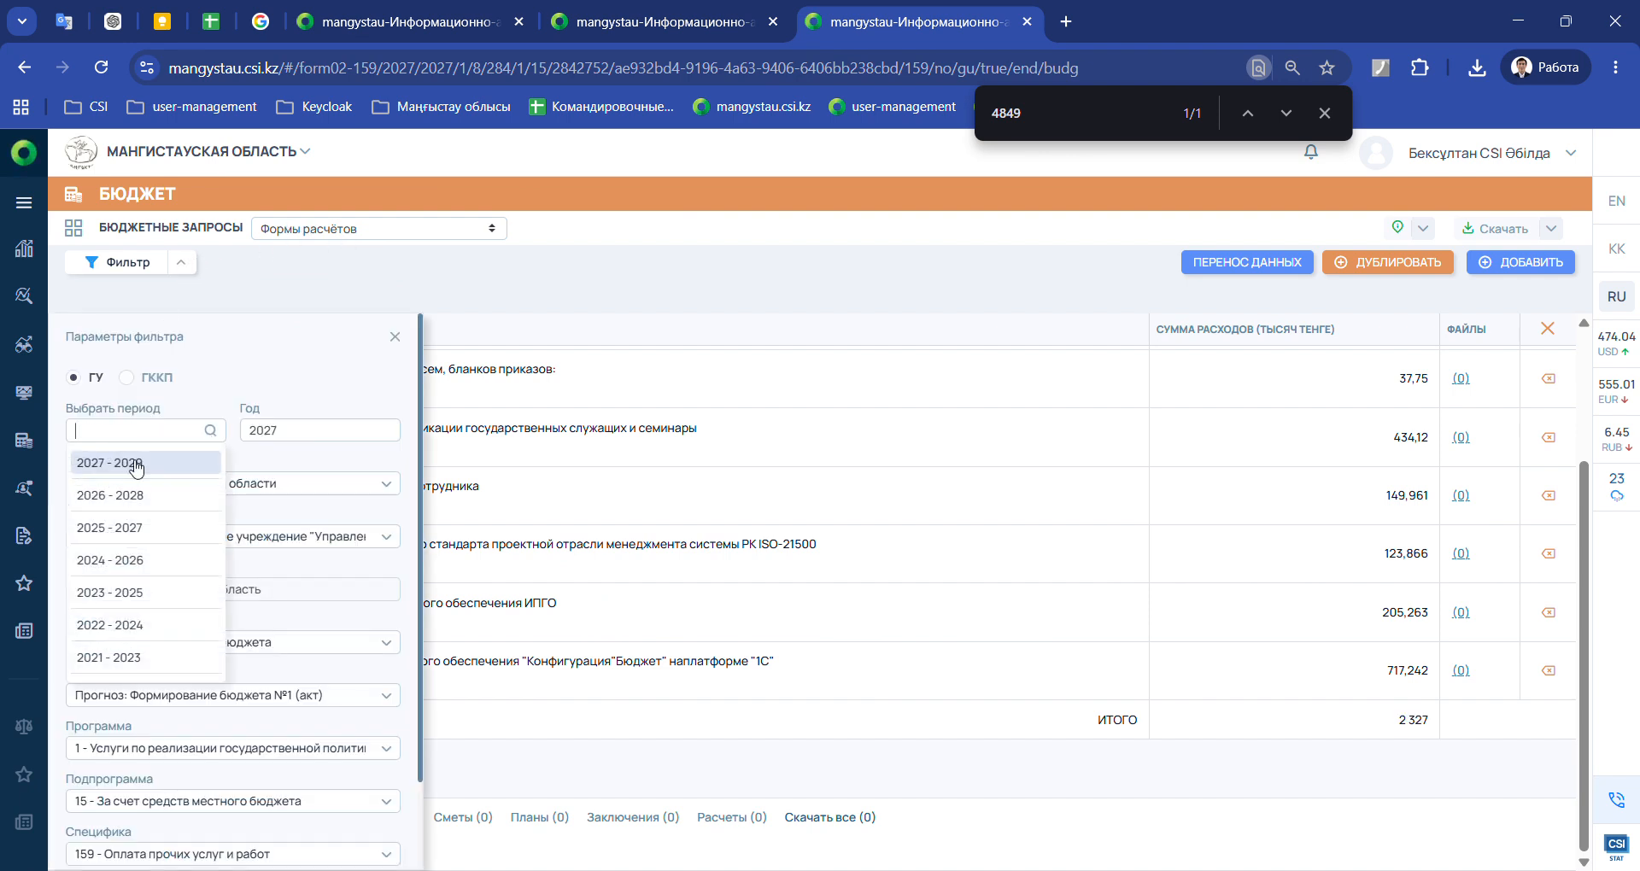
click(196, 429)
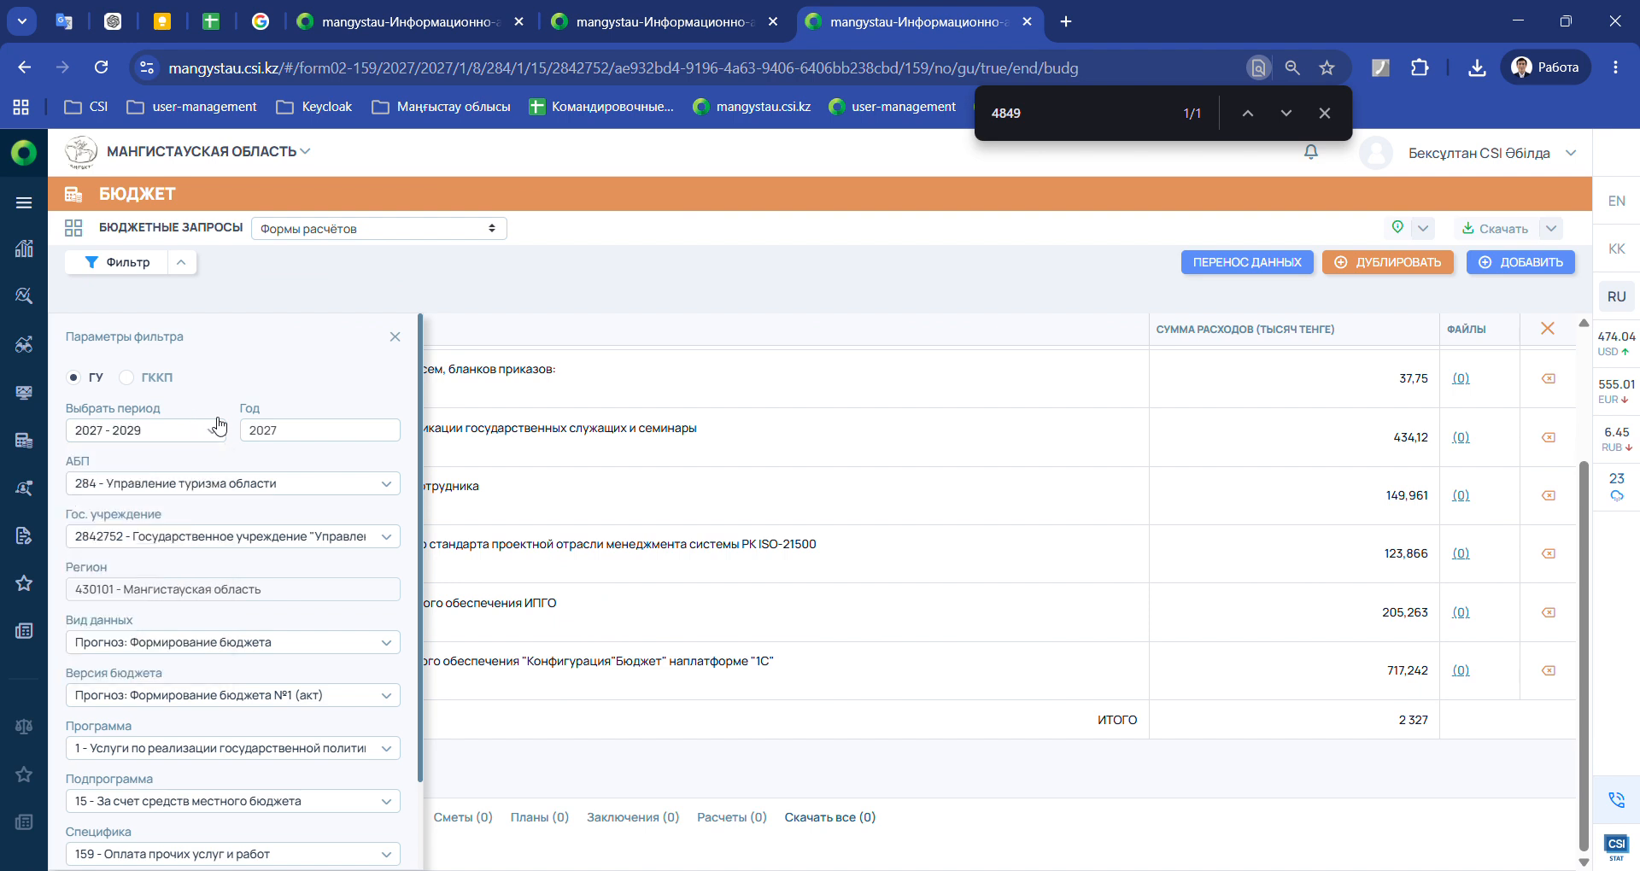
scroll(273, 452, down, 2)
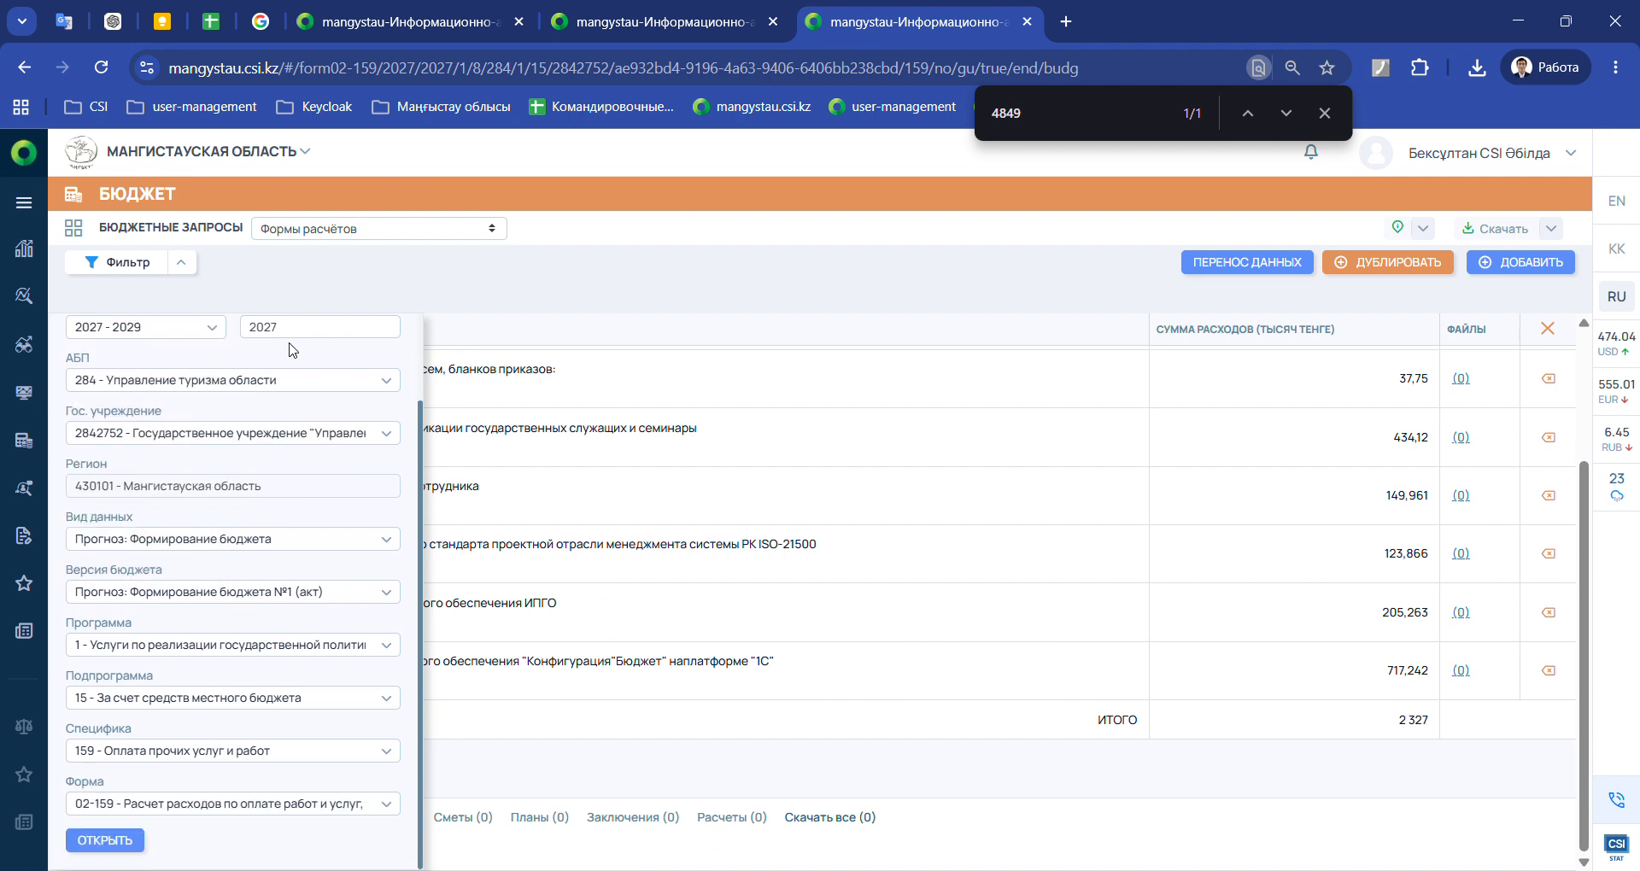
Select program 1, subprogram 15 - За счет средств местного бюджета and form 02-159 in the calculation form filter
click(130, 647)
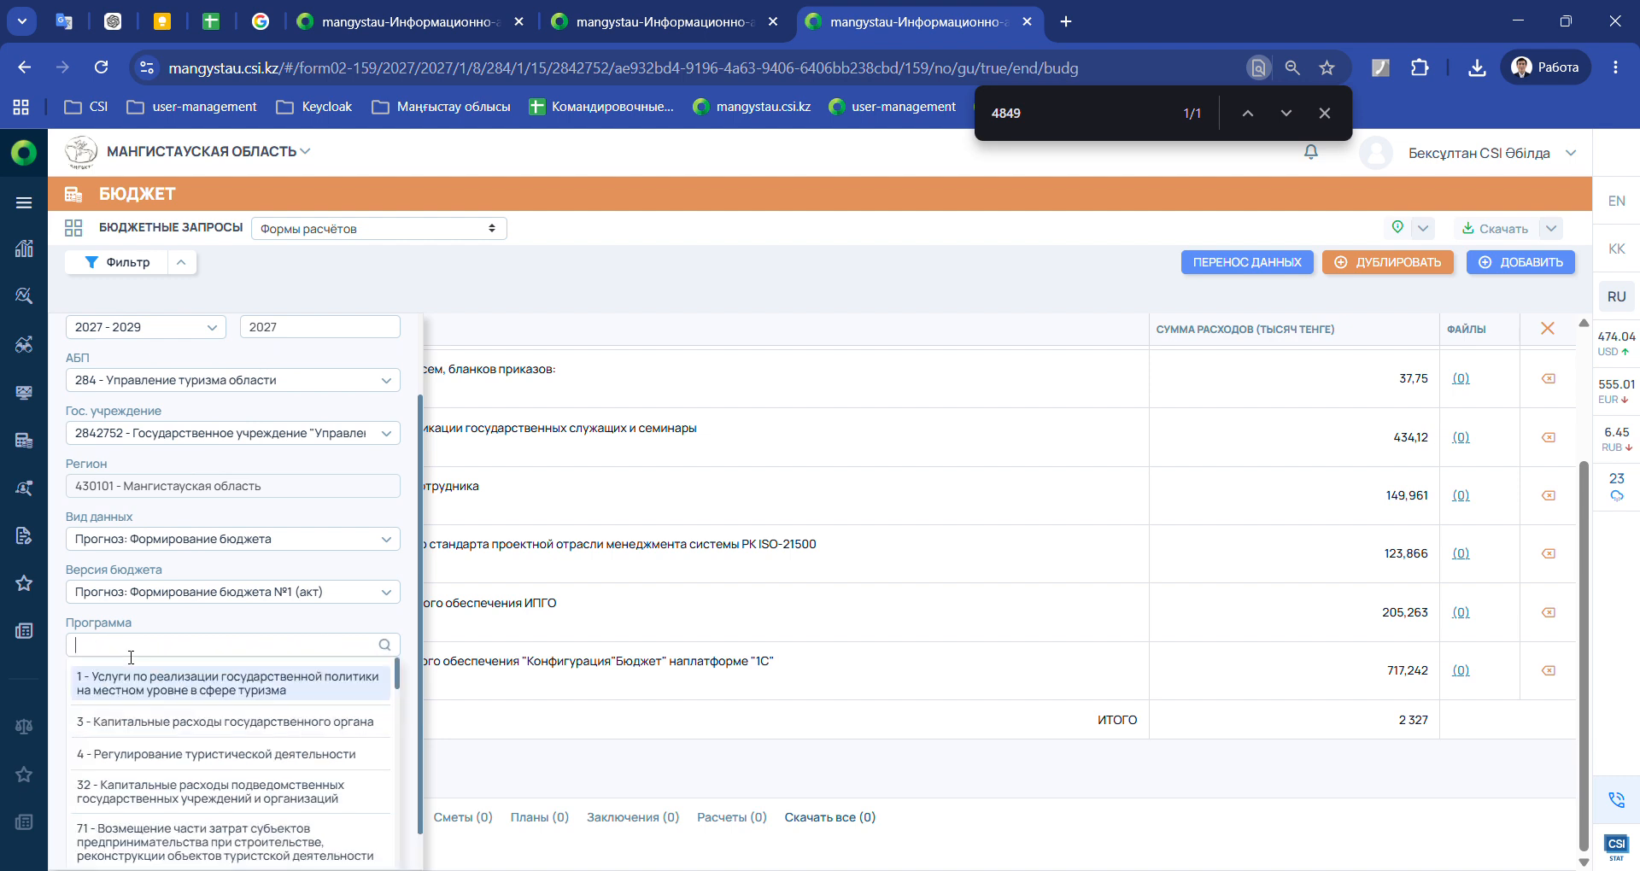
click(96, 687)
click(131, 698)
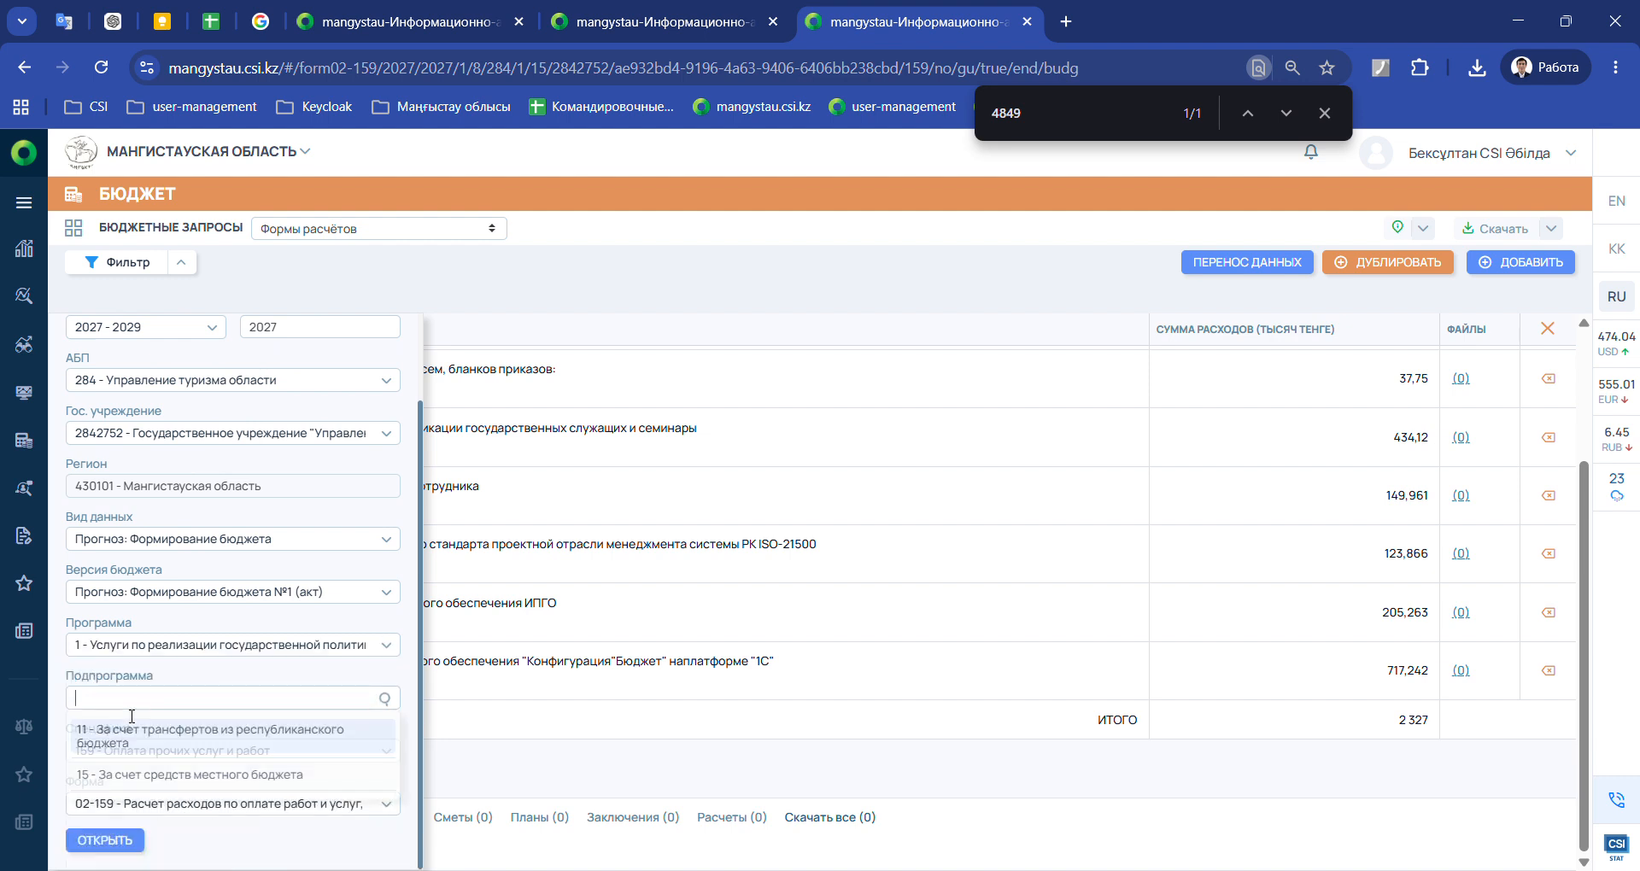
click(103, 775)
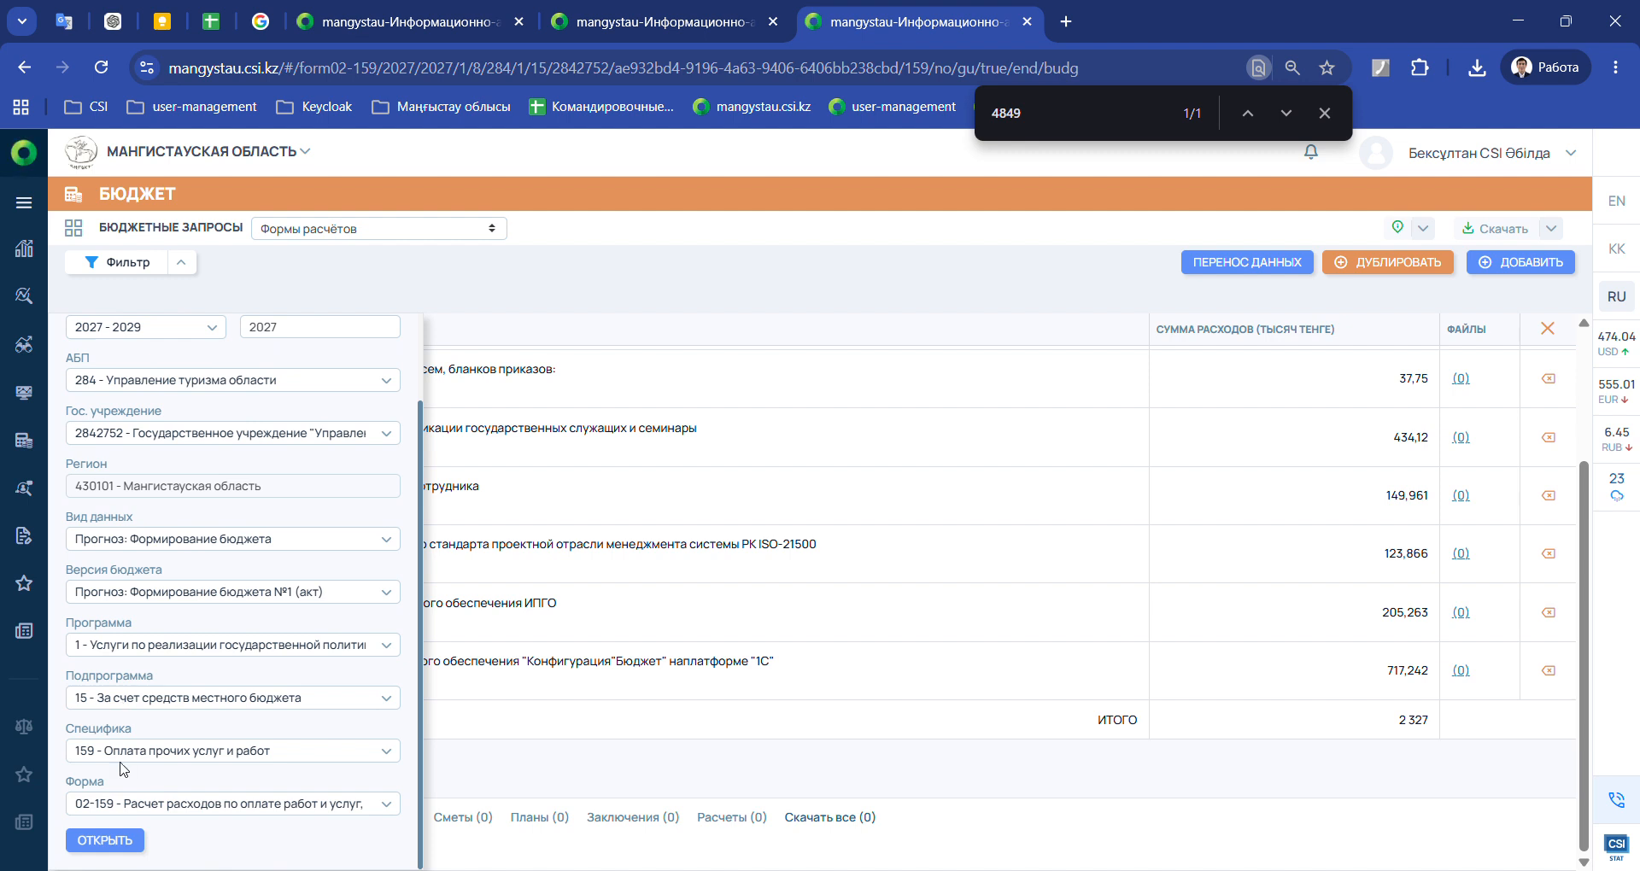
click(102, 804)
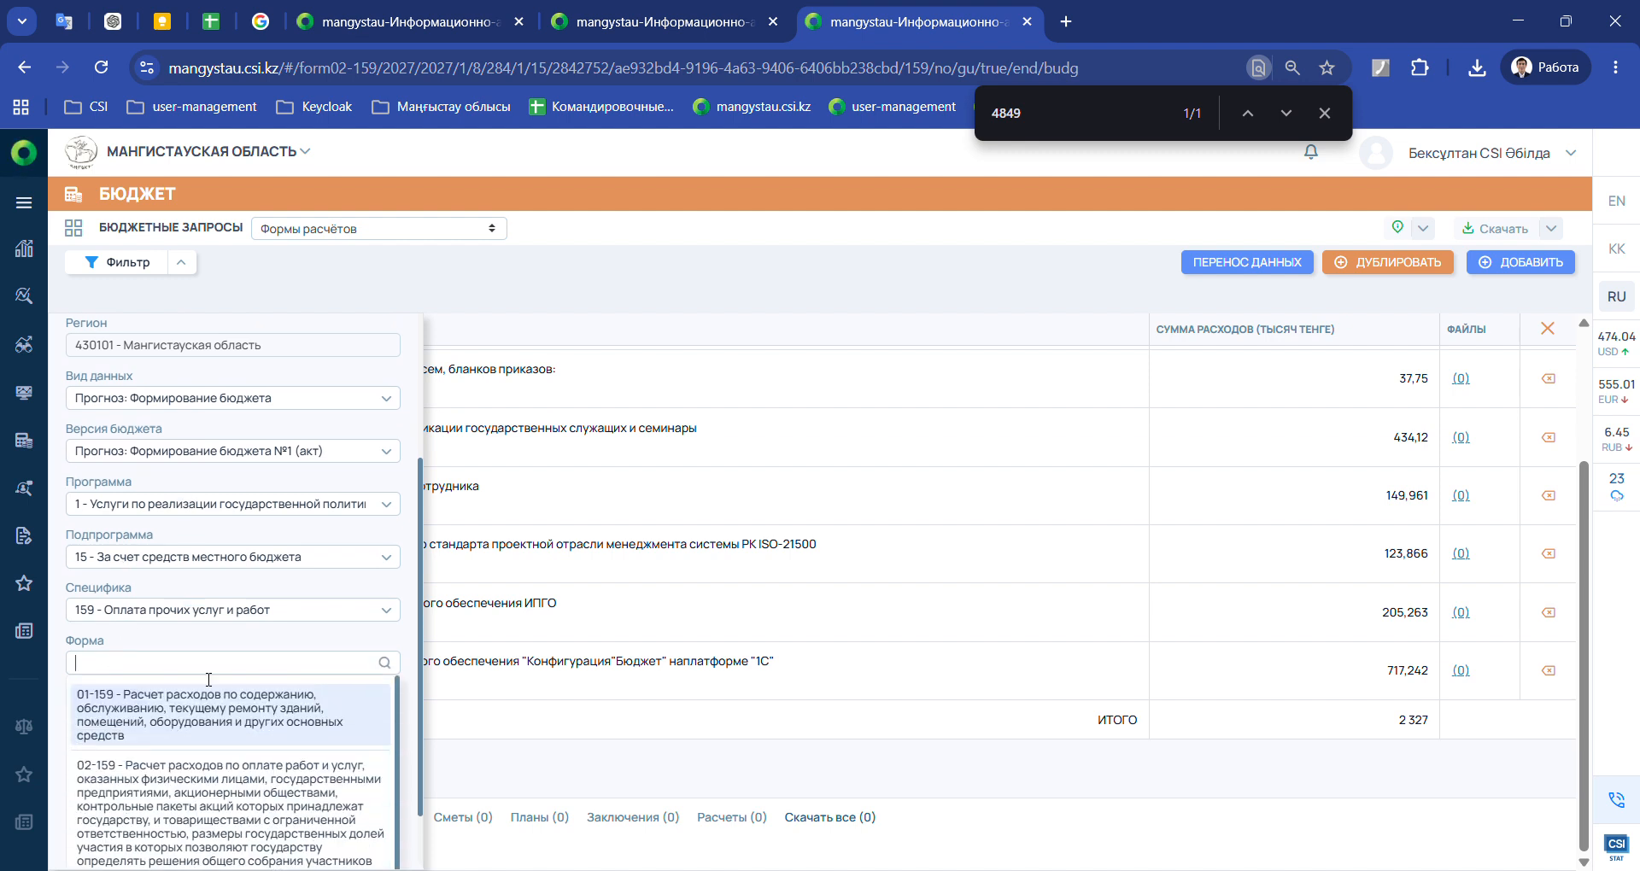
scroll(221, 579, down, 1)
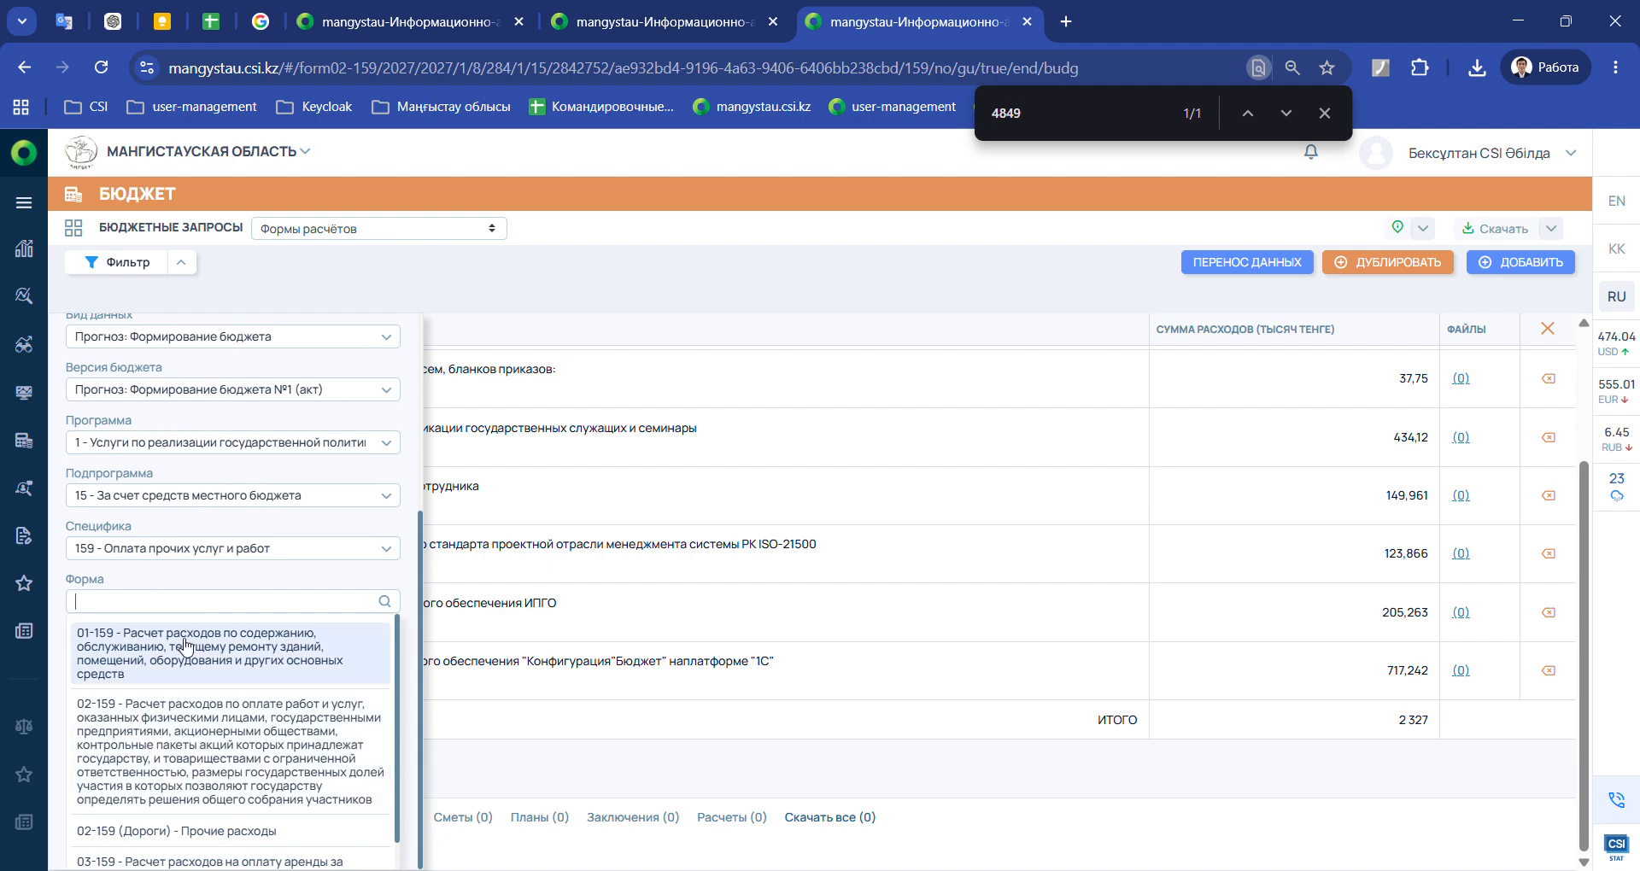
click(173, 743)
In the 2026 - 2028 summary, check the filter parameters and examine the 2027 amount of form 02-159 under specific 159
click(402, 22)
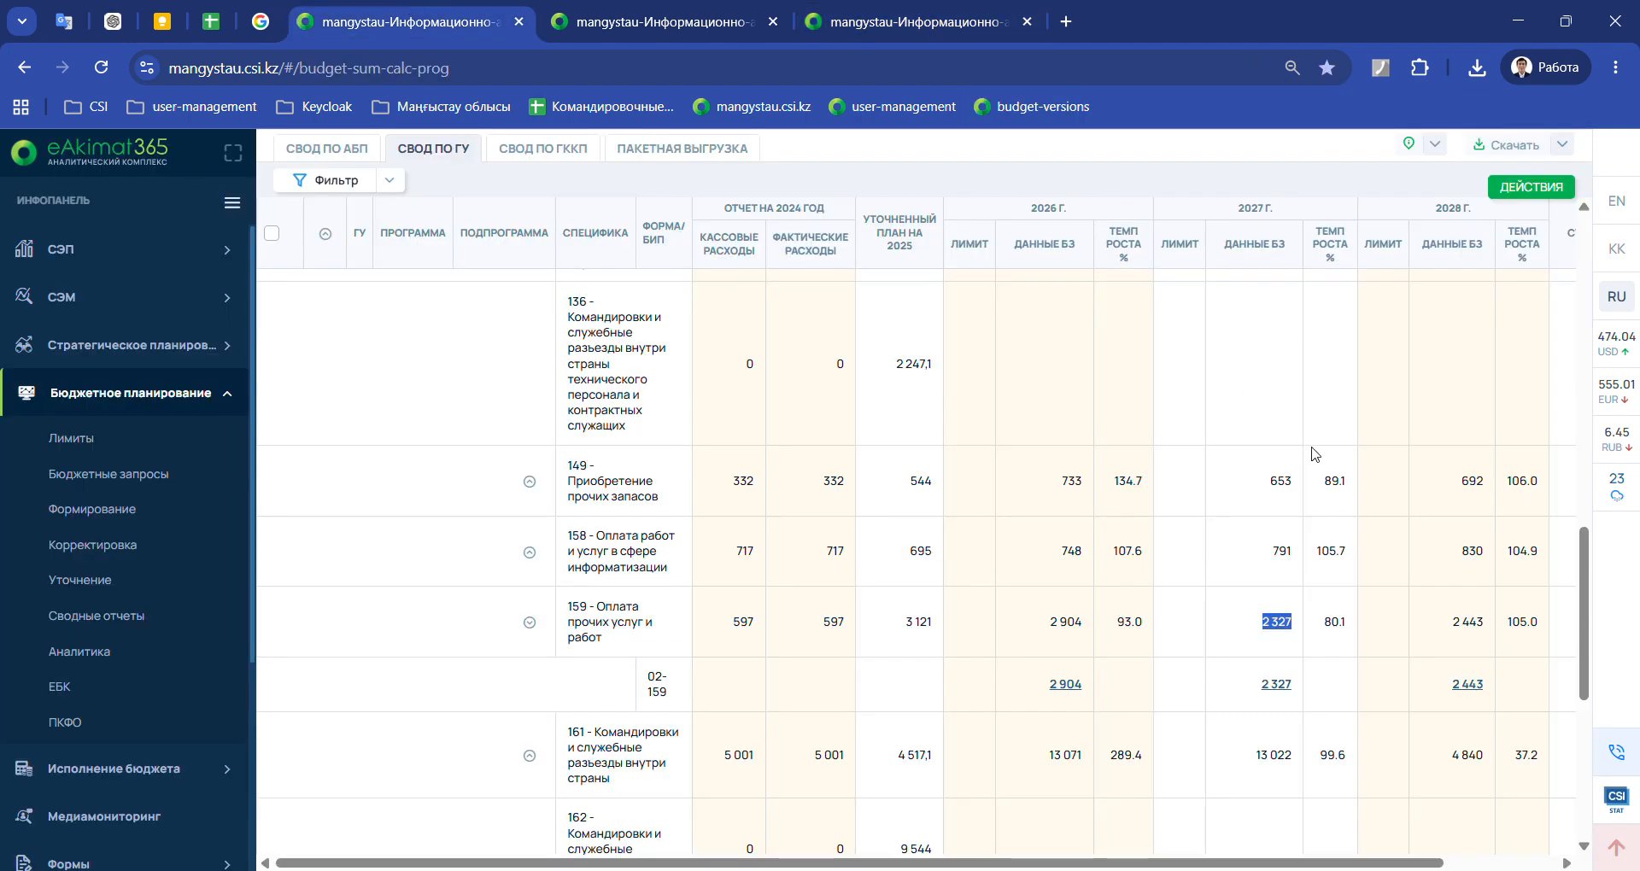
click(363, 181)
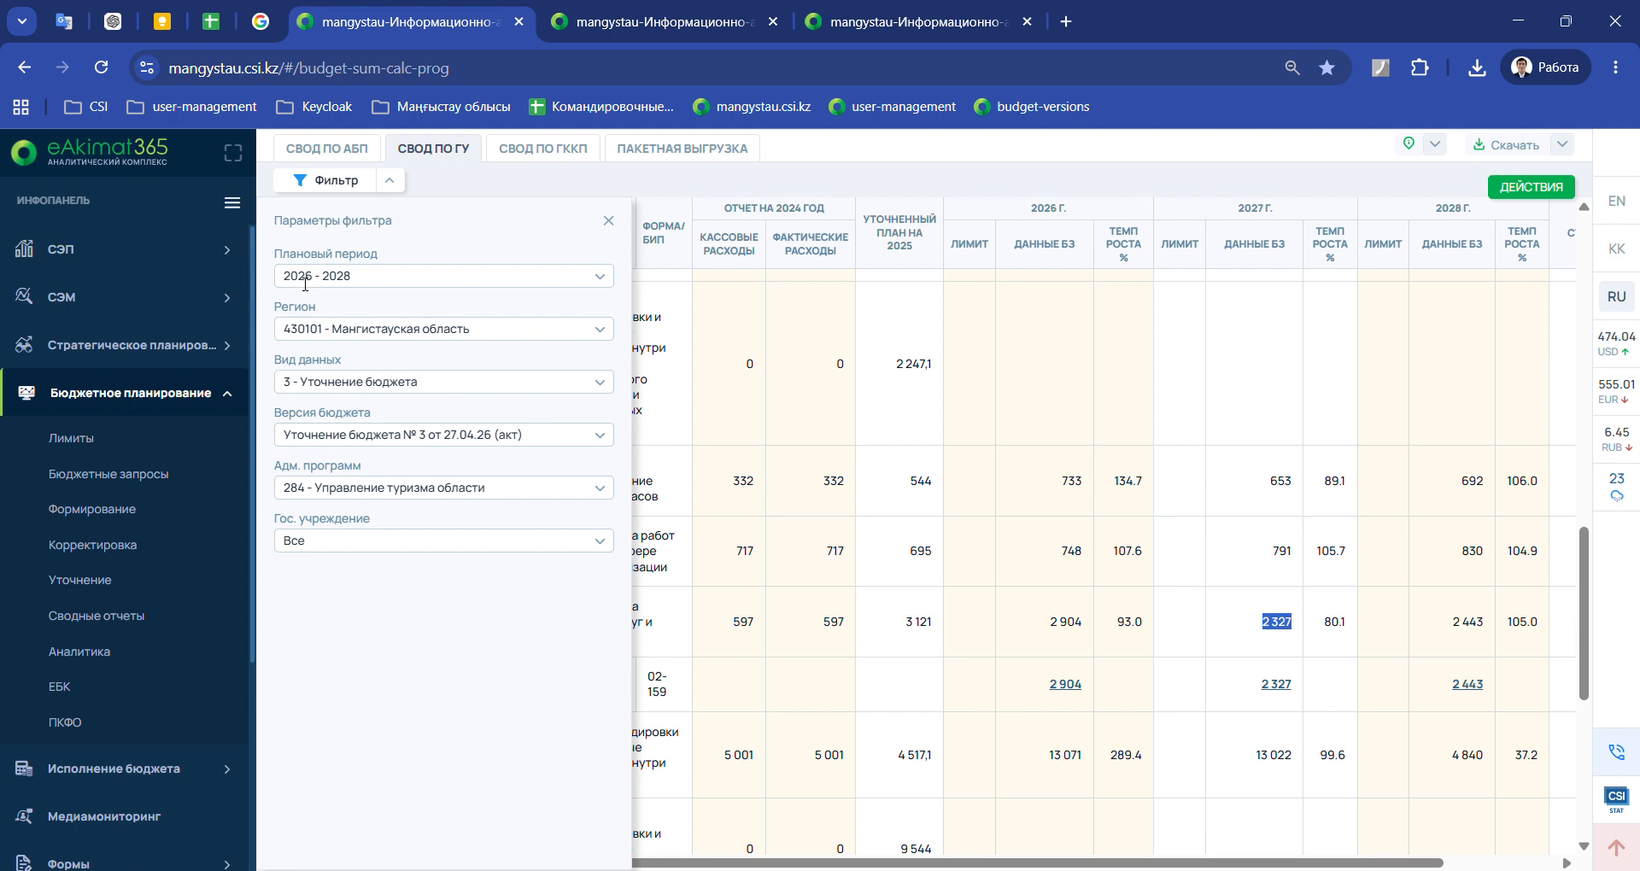
click(1162, 583)
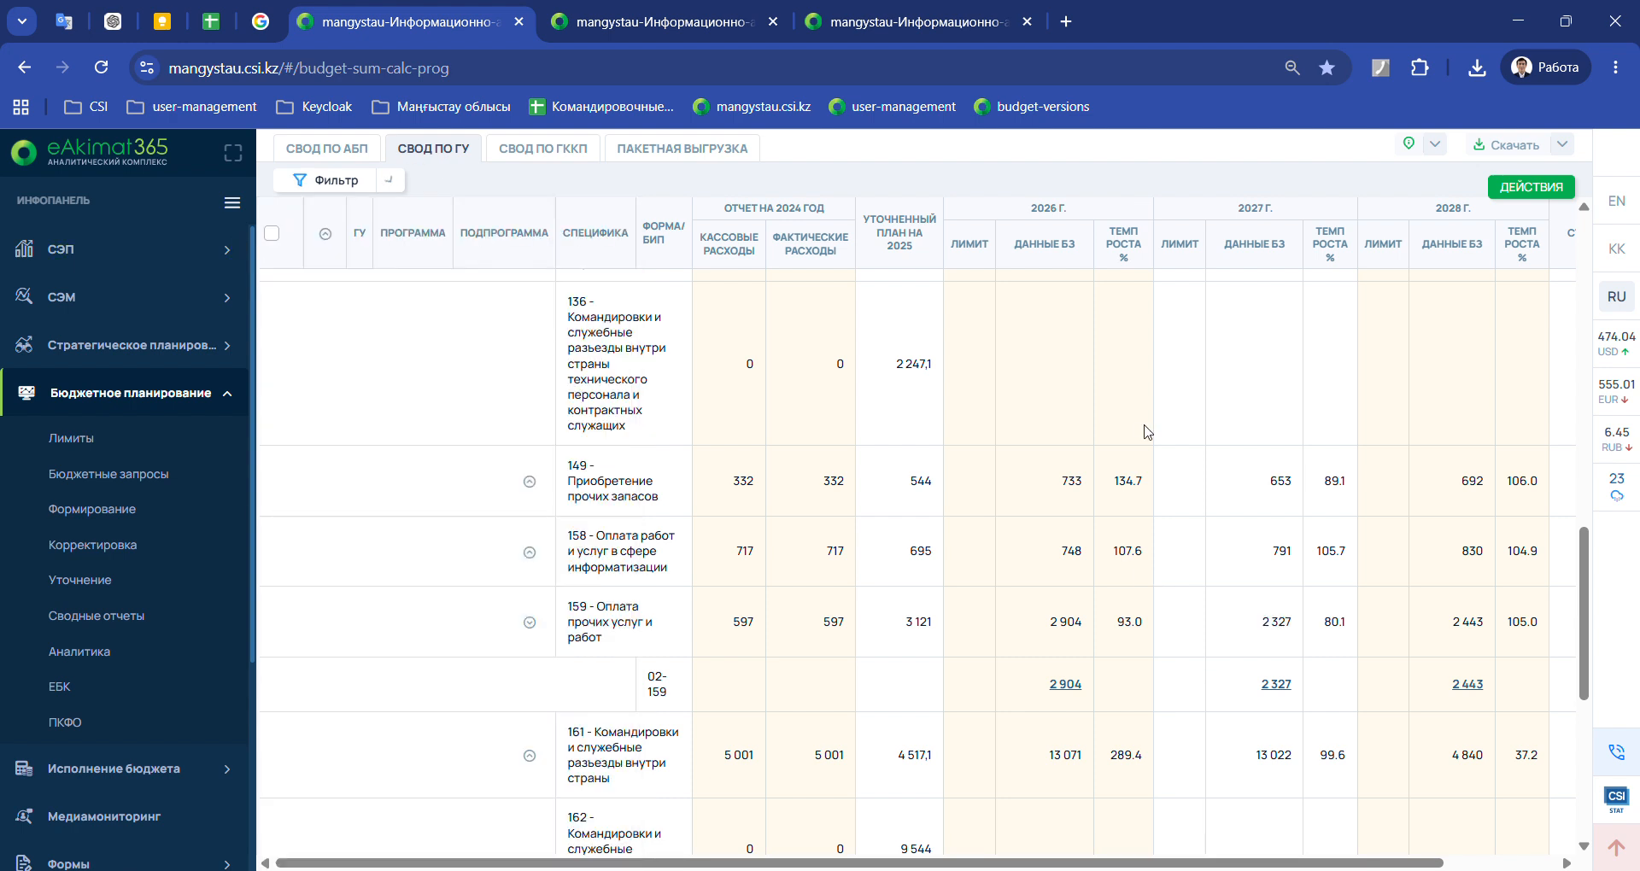
scroll(714, 556, down, 1)
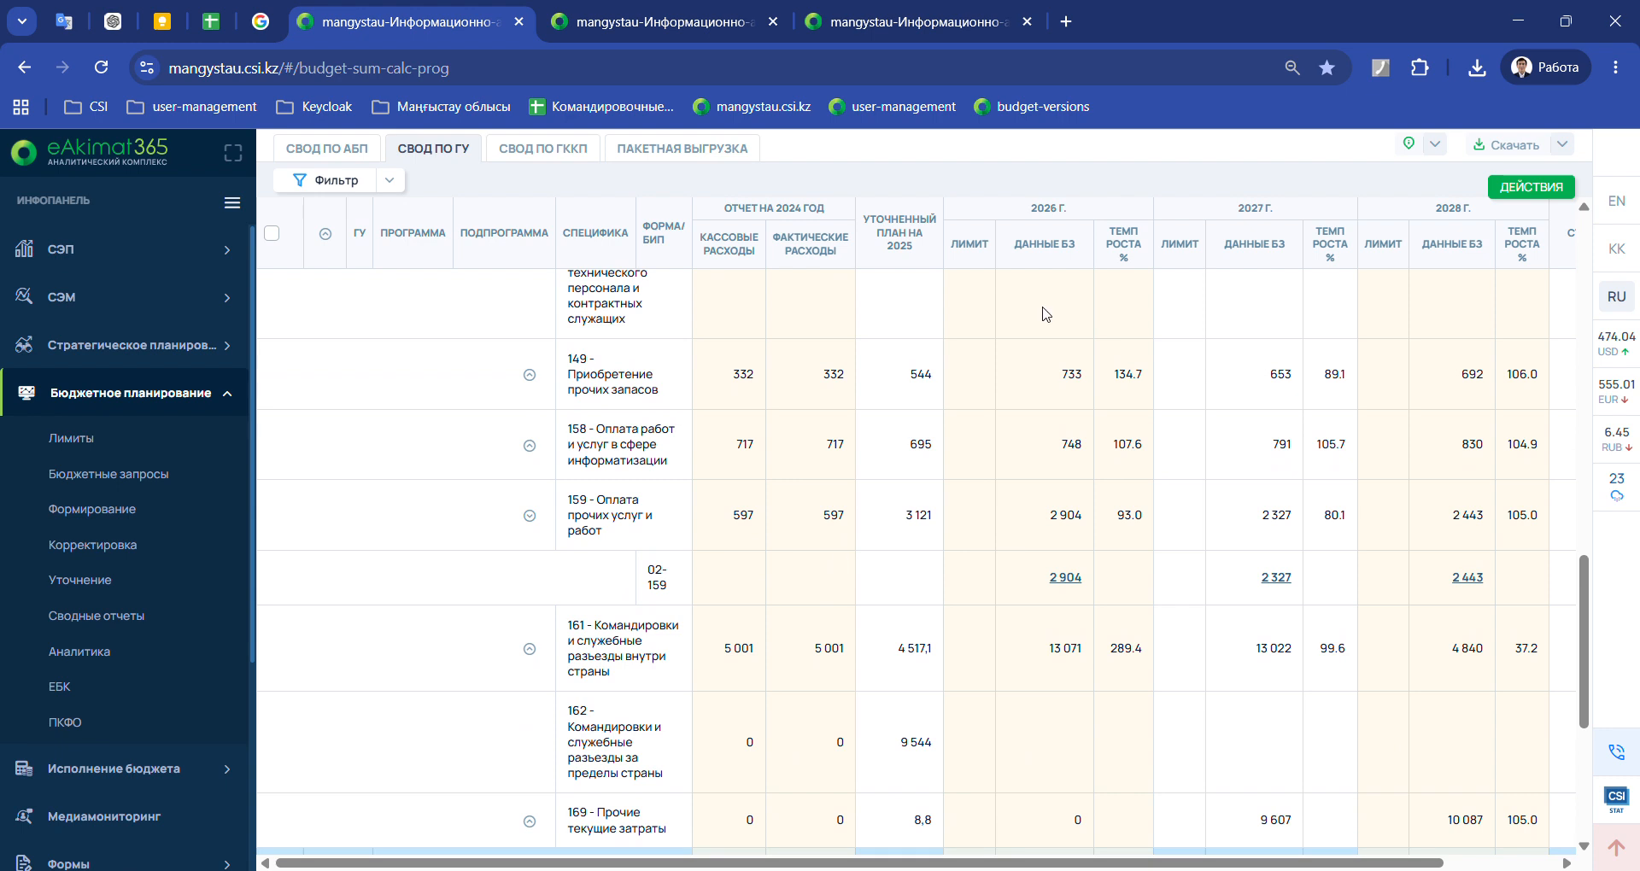
drag(645, 583, 684, 587)
drag(1237, 570, 1290, 578)
Return to the calculation forms page, review the filter parameters and open form 02-159 with them
click(878, 17)
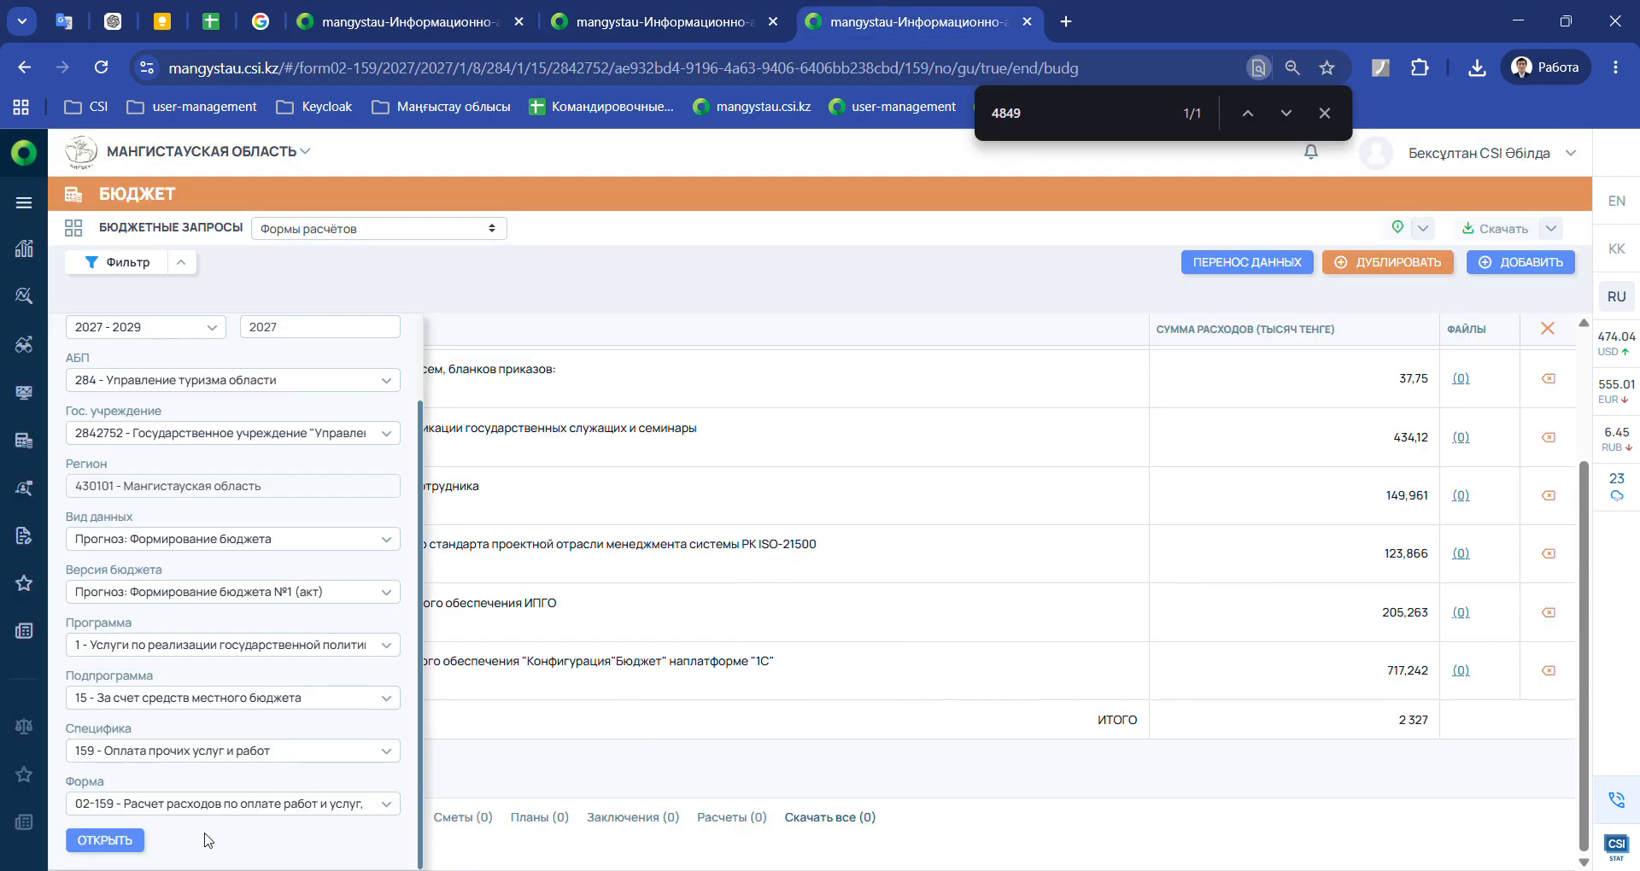
scroll(121, 754, up, 5)
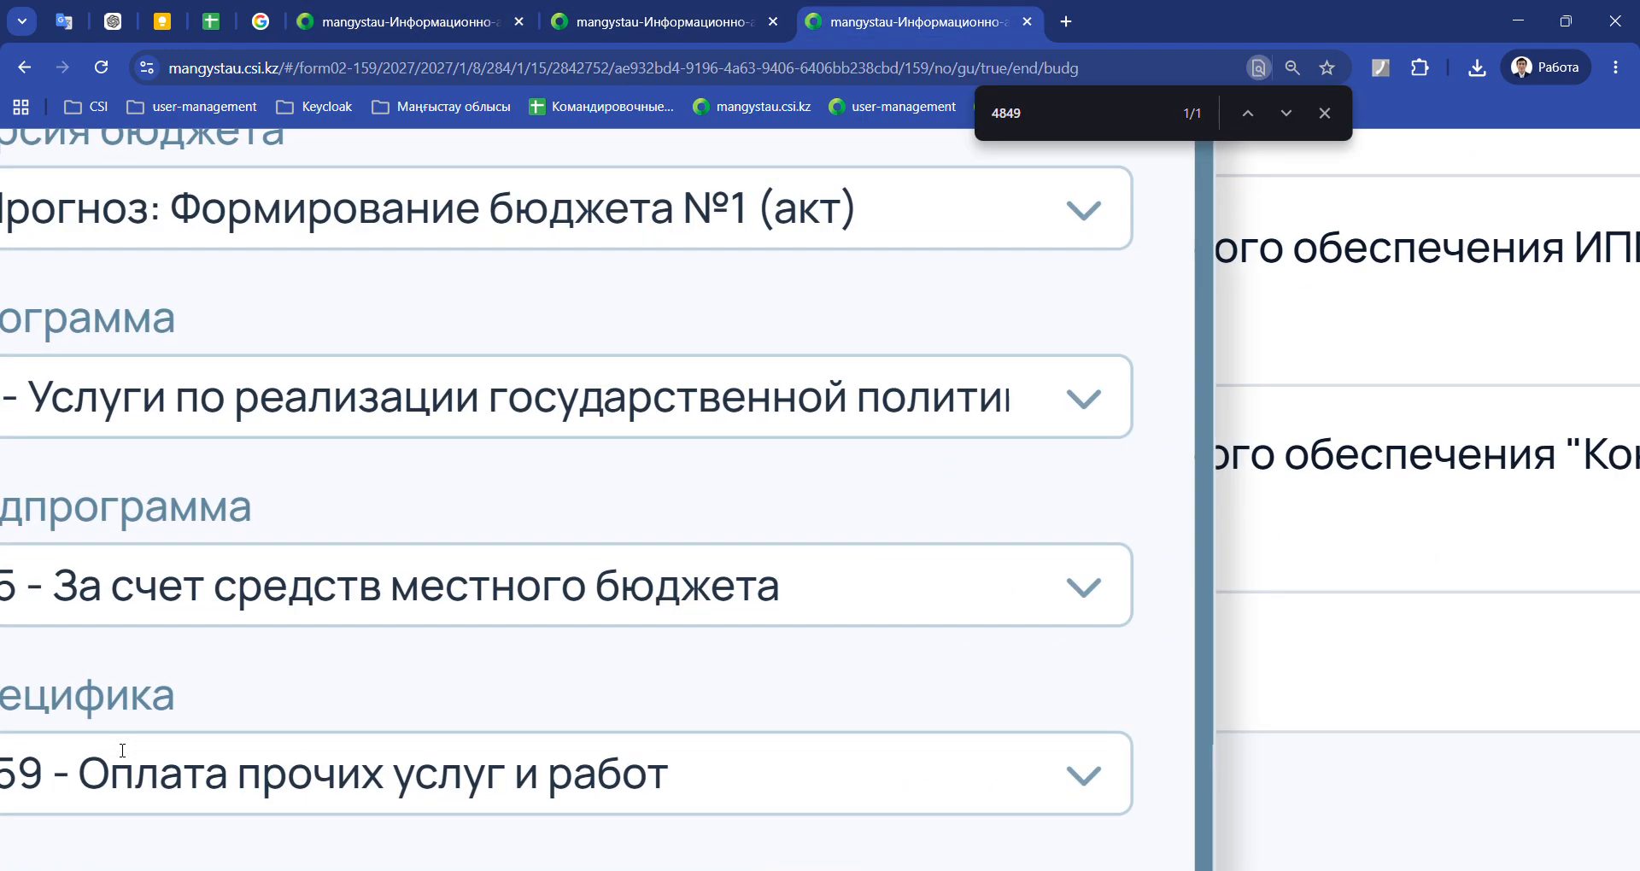
scroll(120, 752, left, 2)
scroll(162, 684, down, 4)
scroll(229, 659, down, 5)
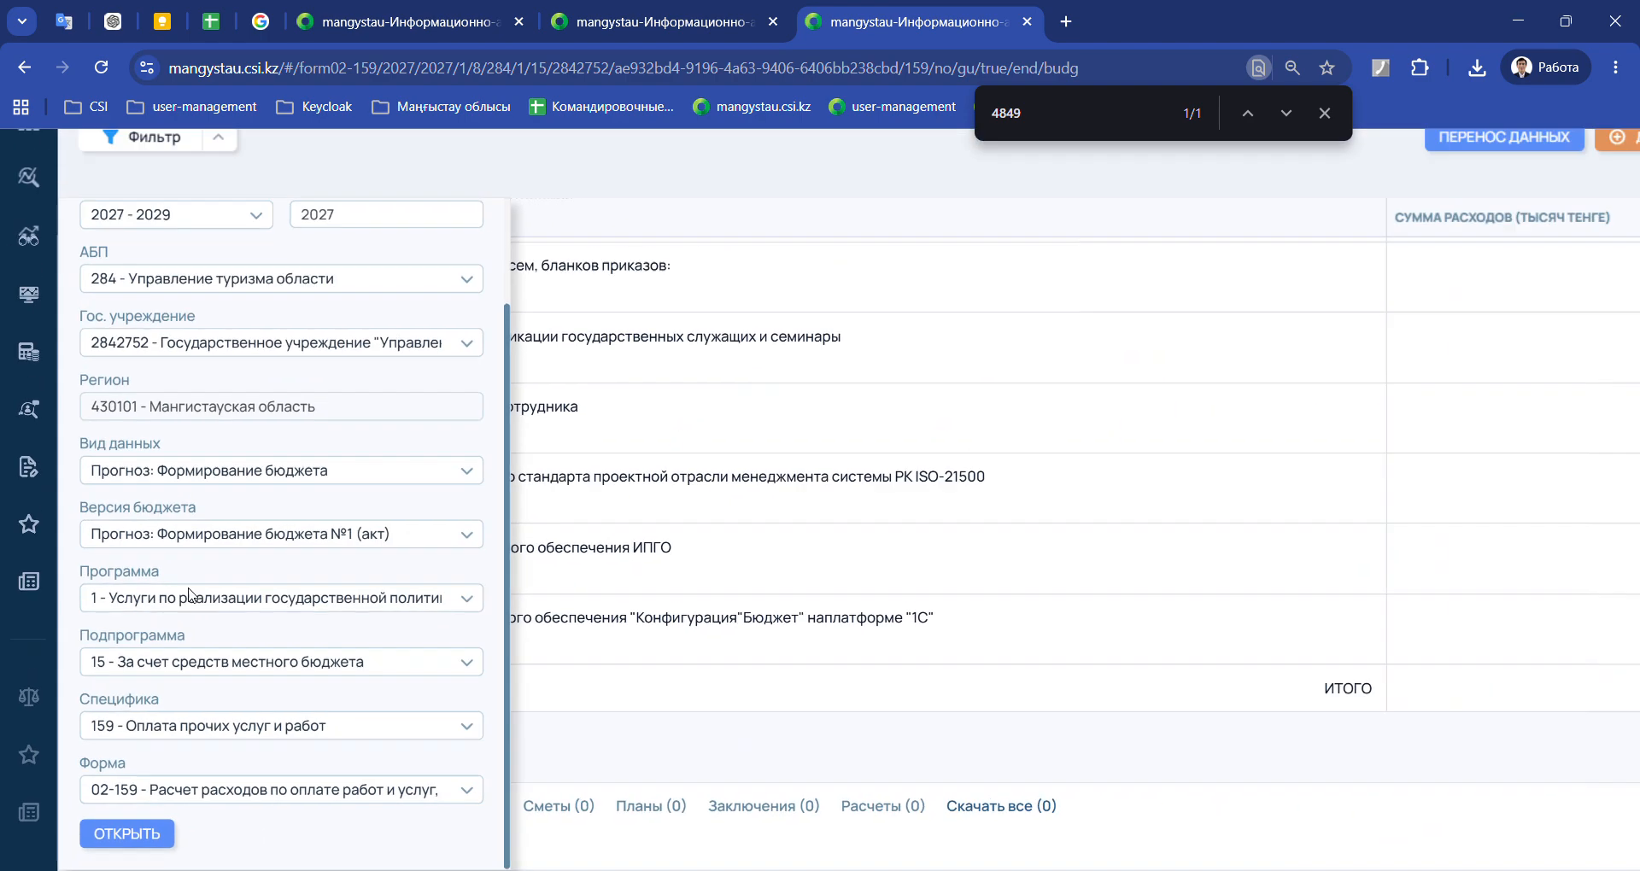
scroll(267, 342, up, 2)
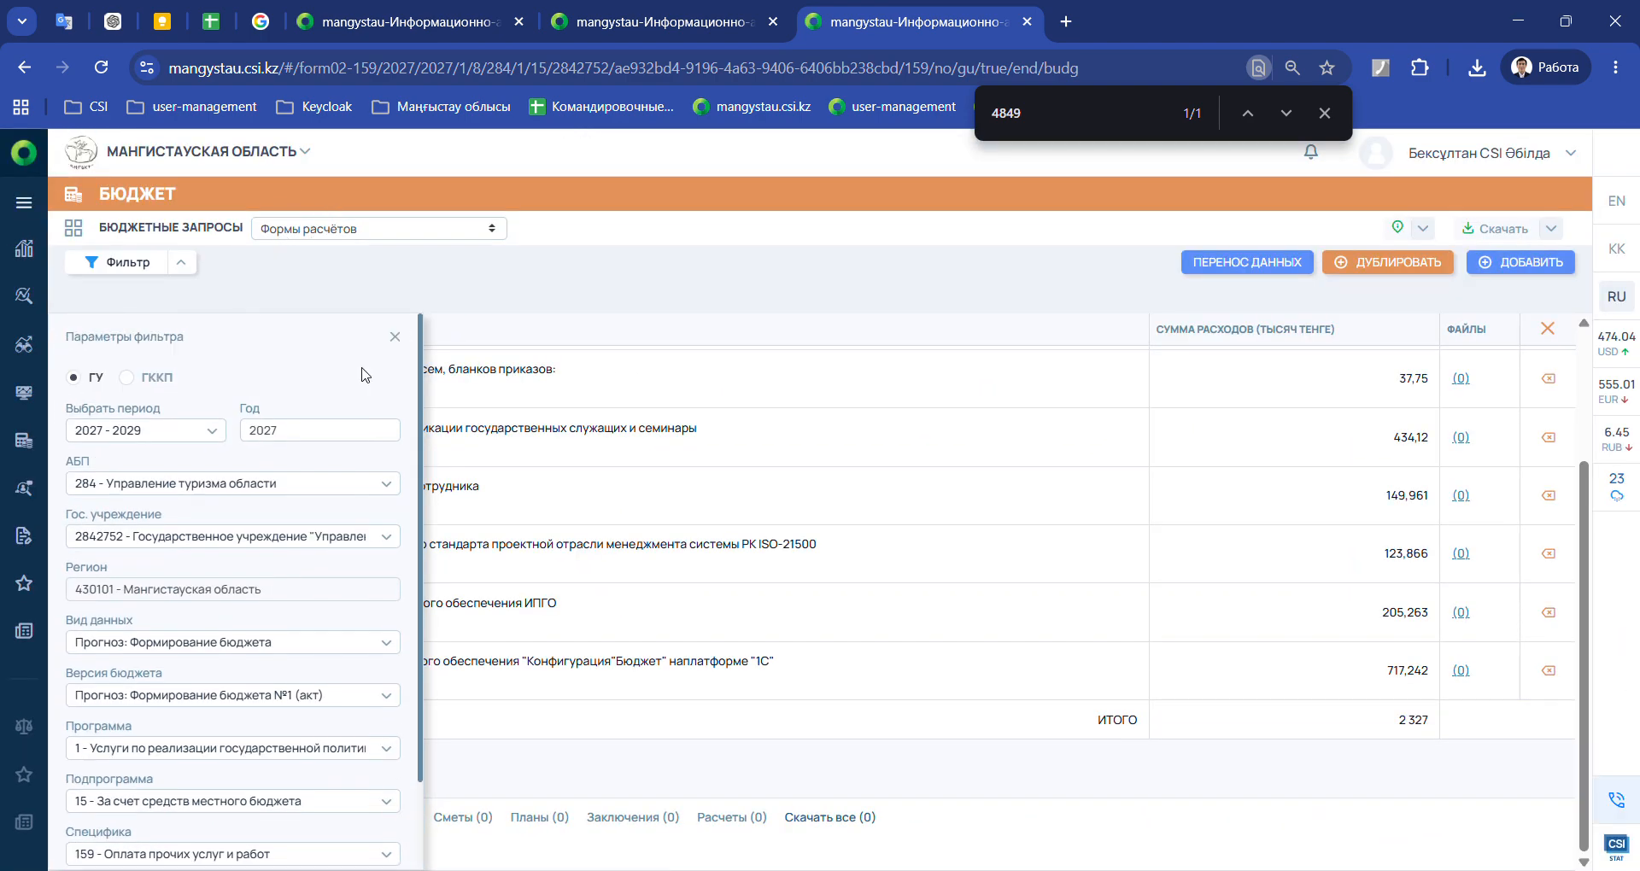
scroll(138, 774, down, 2)
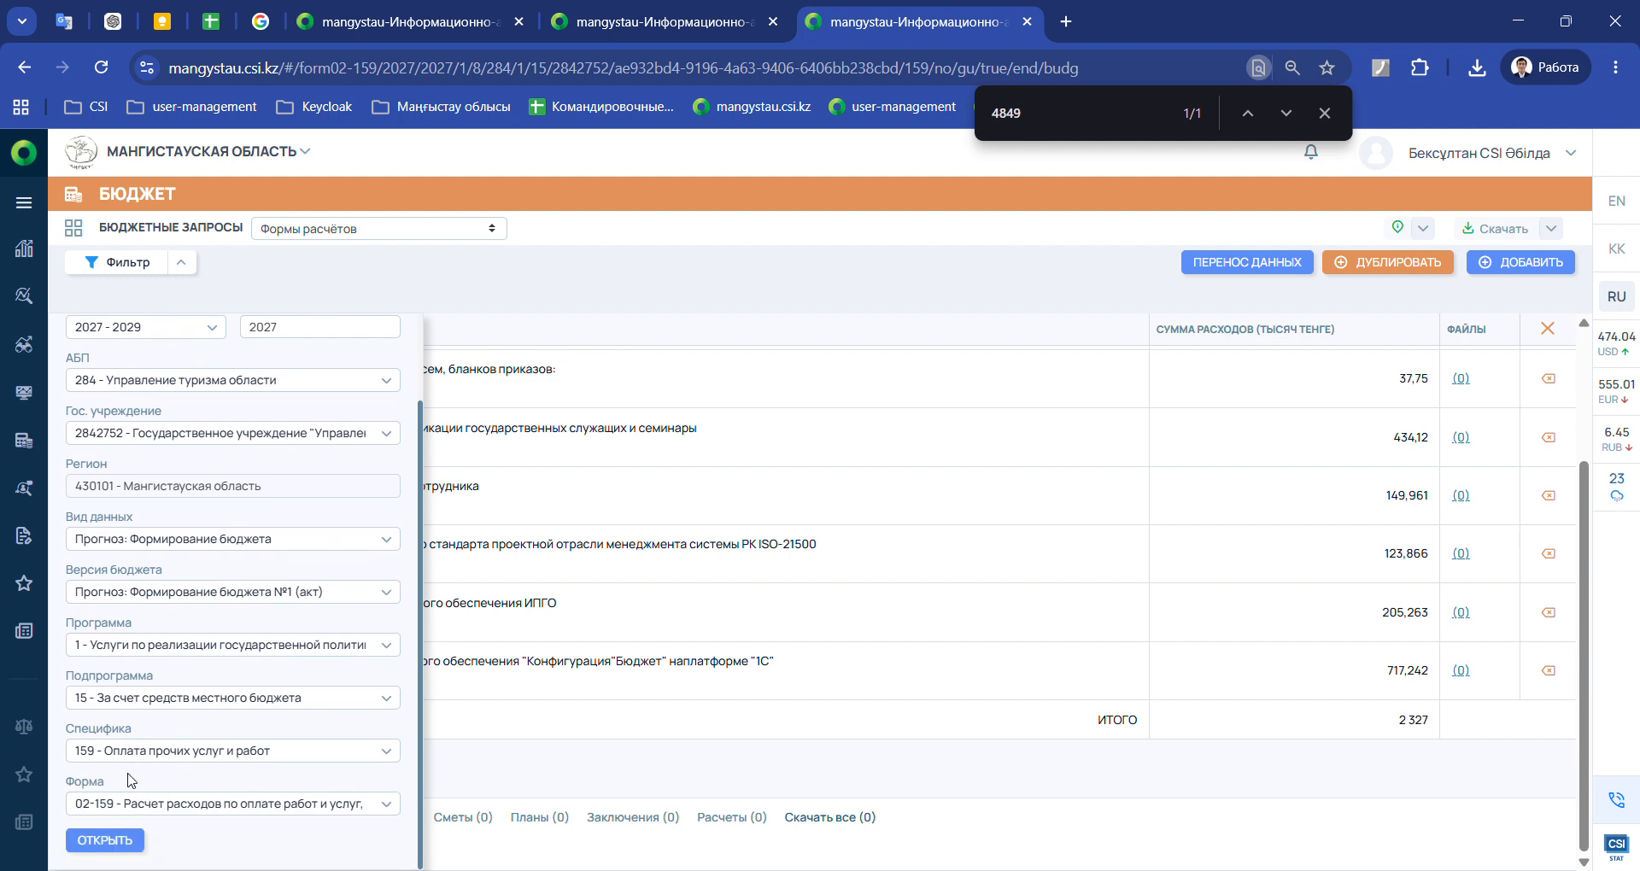
click(105, 841)
Search the form page for 2 327 and highlight the amount in the ИТОГО row
key(ctrl+f)
text(2 327)
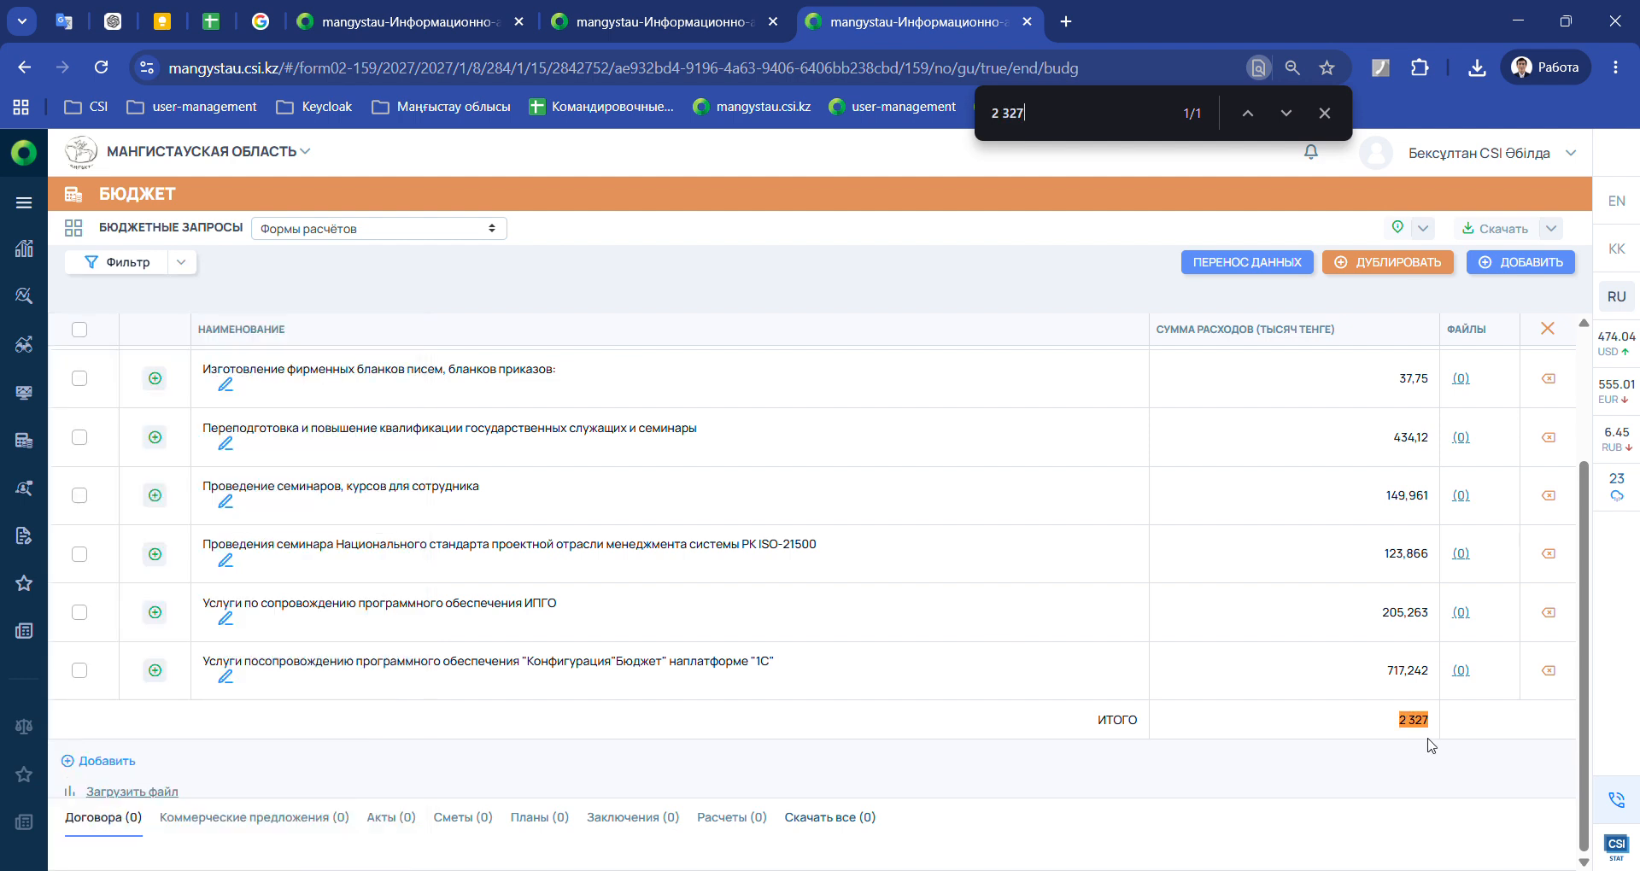
drag(1401, 719, 1441, 725)
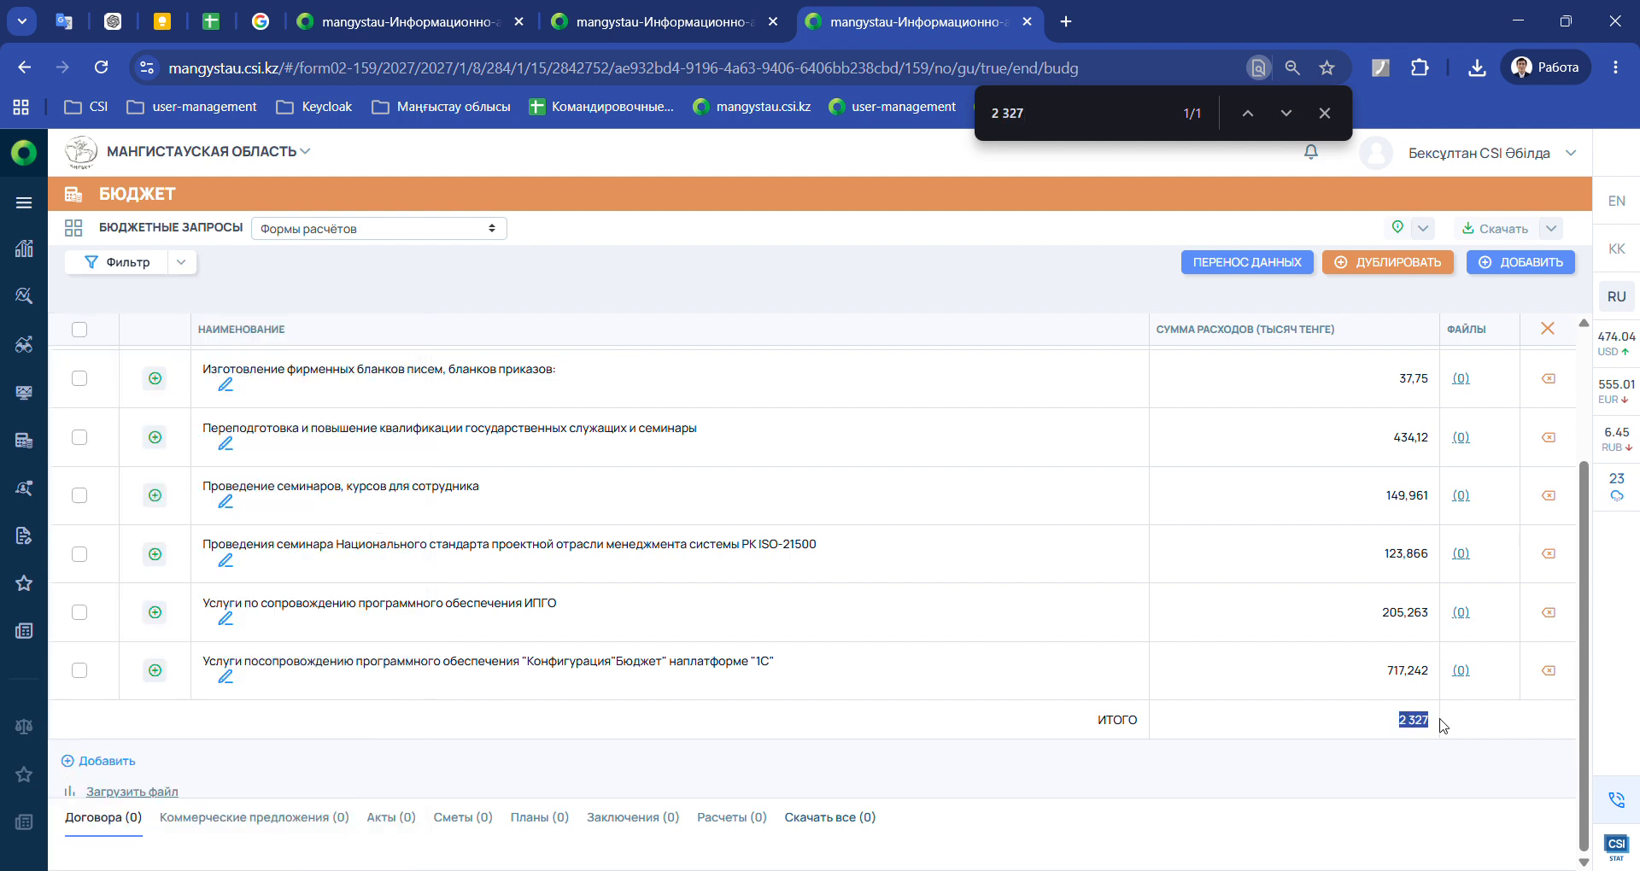
Check the specifics' 2027 columns in the 2027 - 2029 summary, and return to the first rows of form 02-159
click(696, 7)
scroll(1025, 534, down, 10)
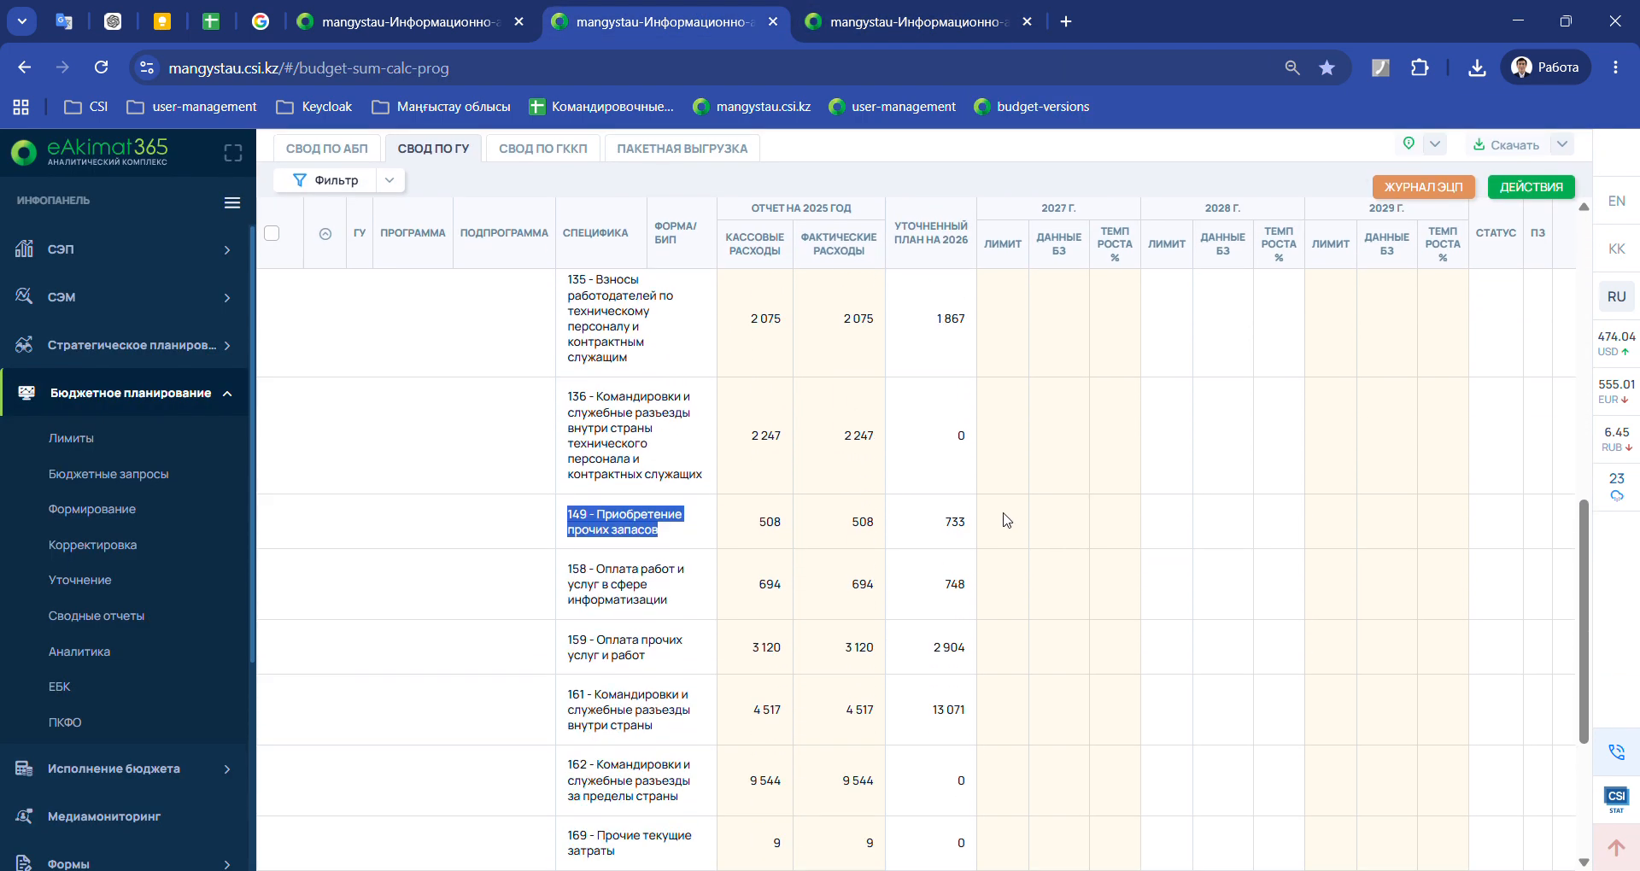
key(ctrl+Tab)
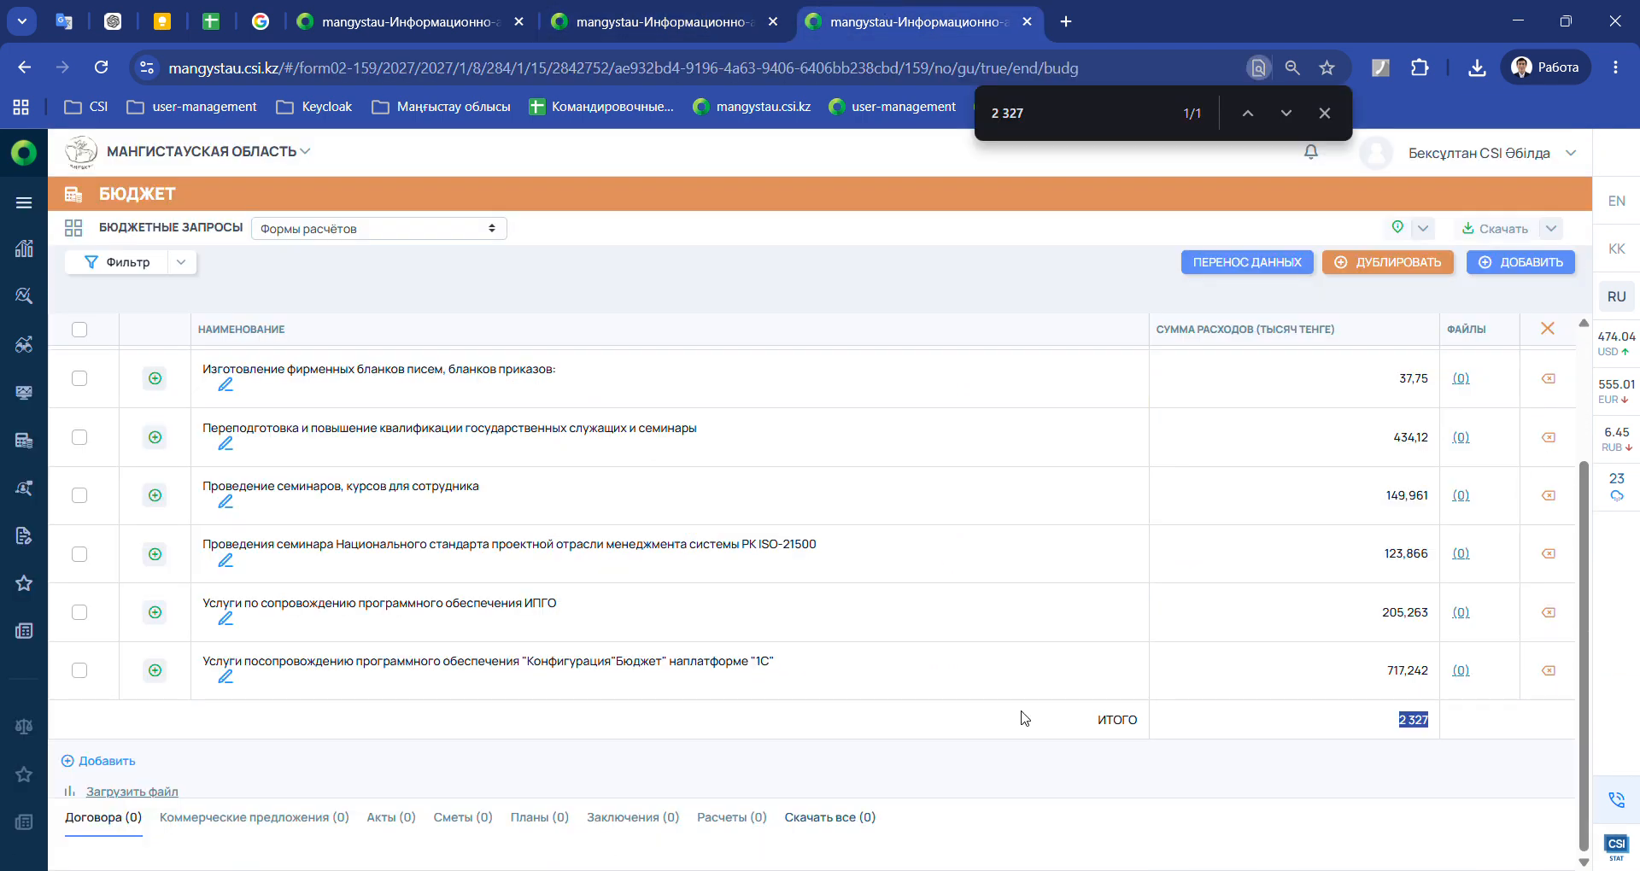
scroll(1174, 465, up, 3)
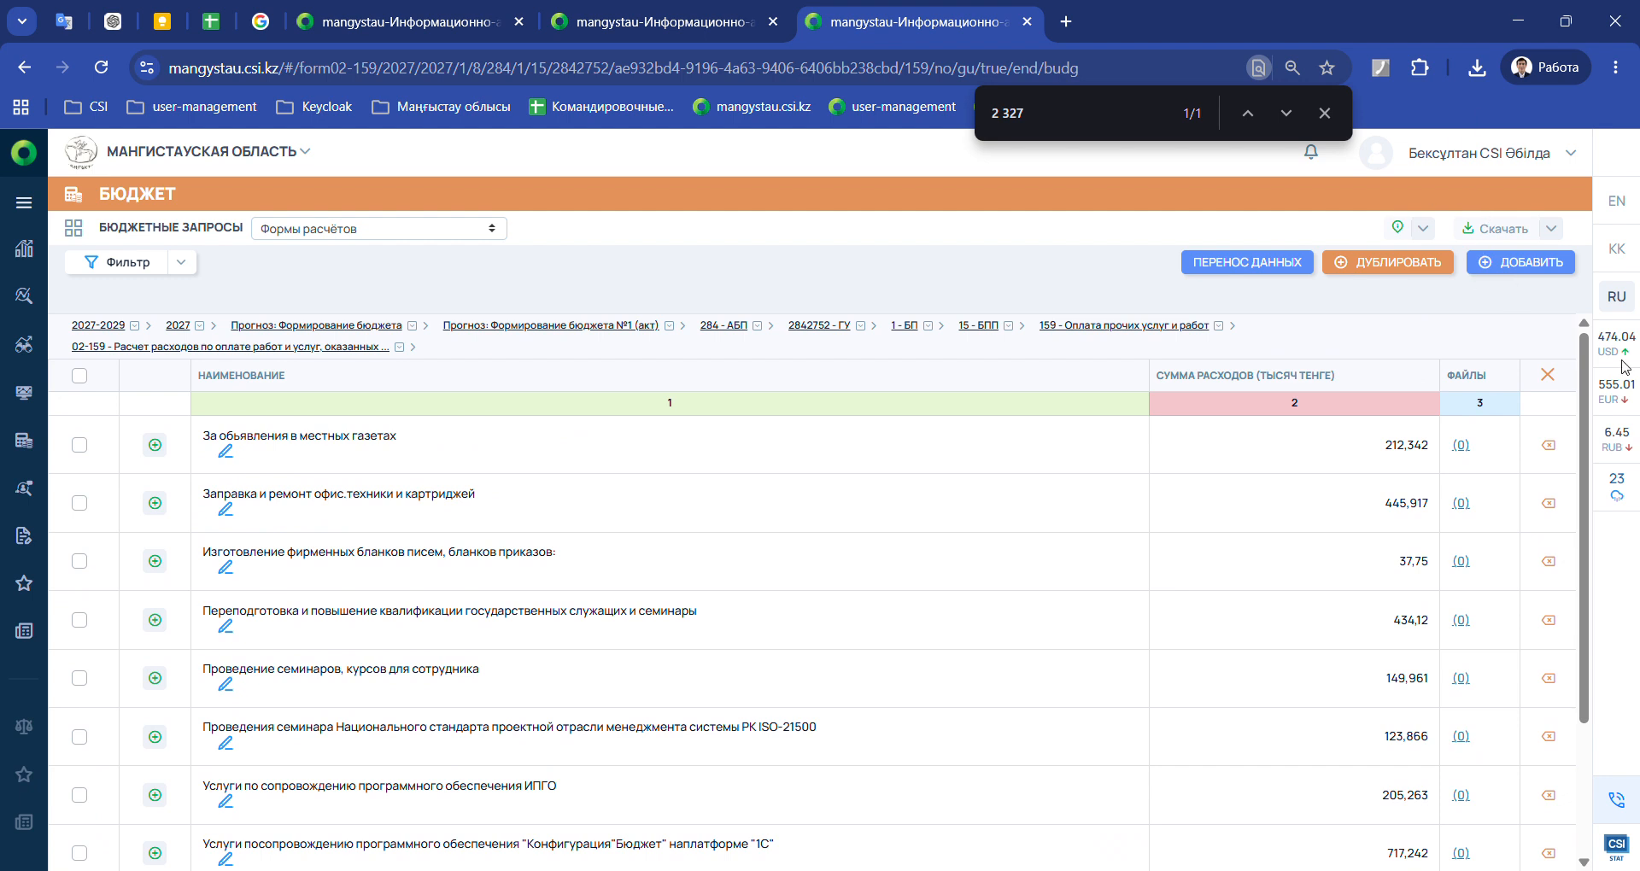
Open the breakdown of the row "За обьявления в местных газетах" and inspect its cost columns and save option
click(155, 445)
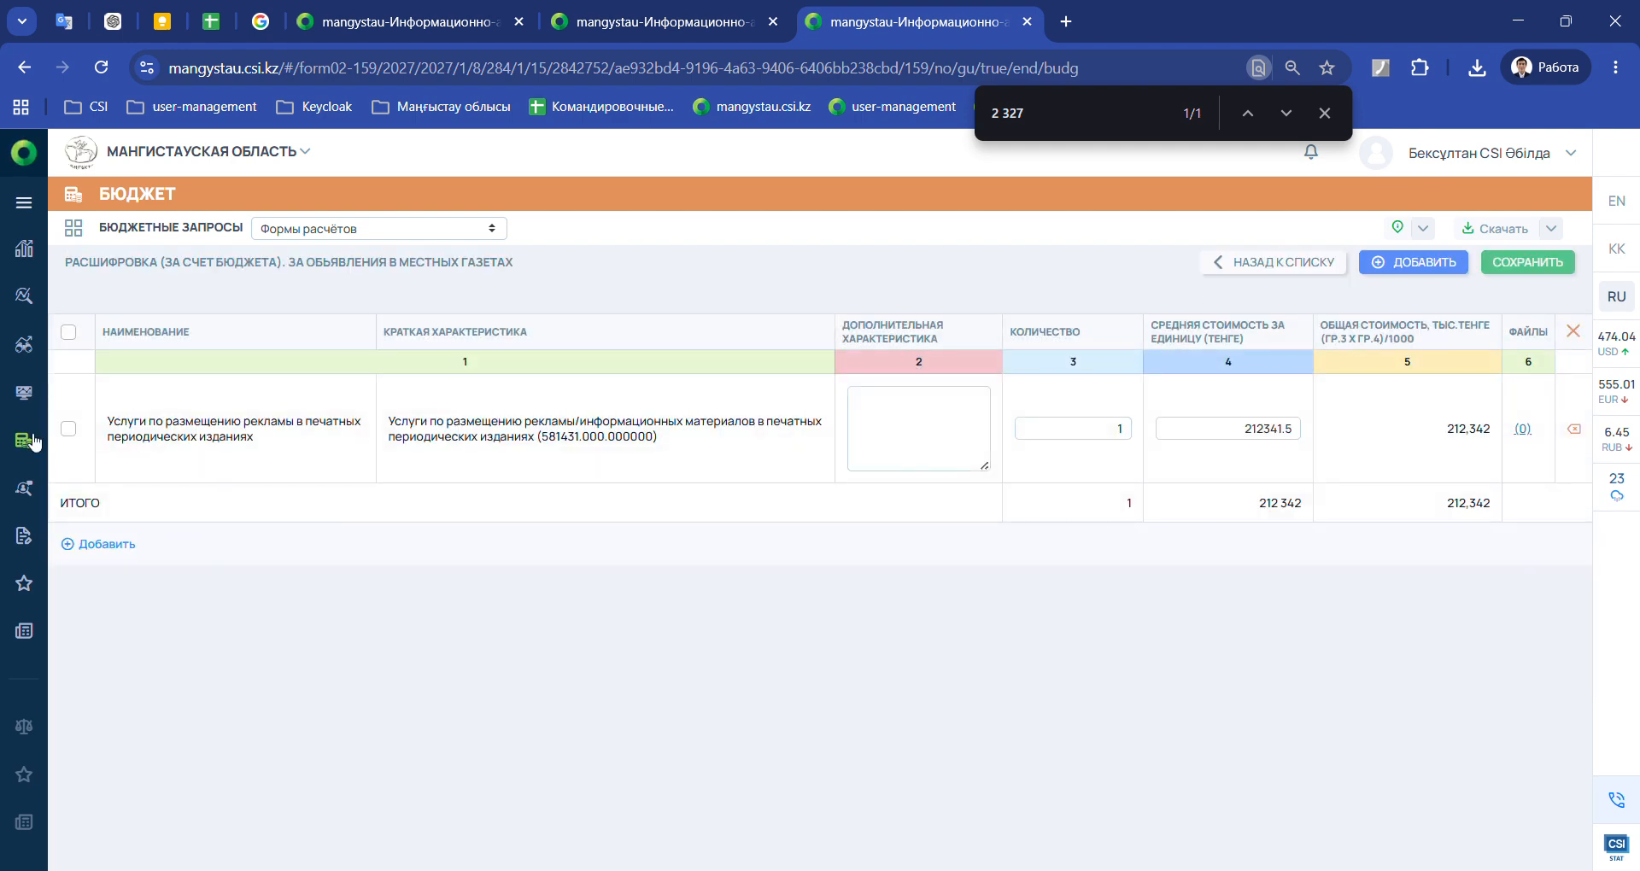
scroll(1527, 267, up, 5)
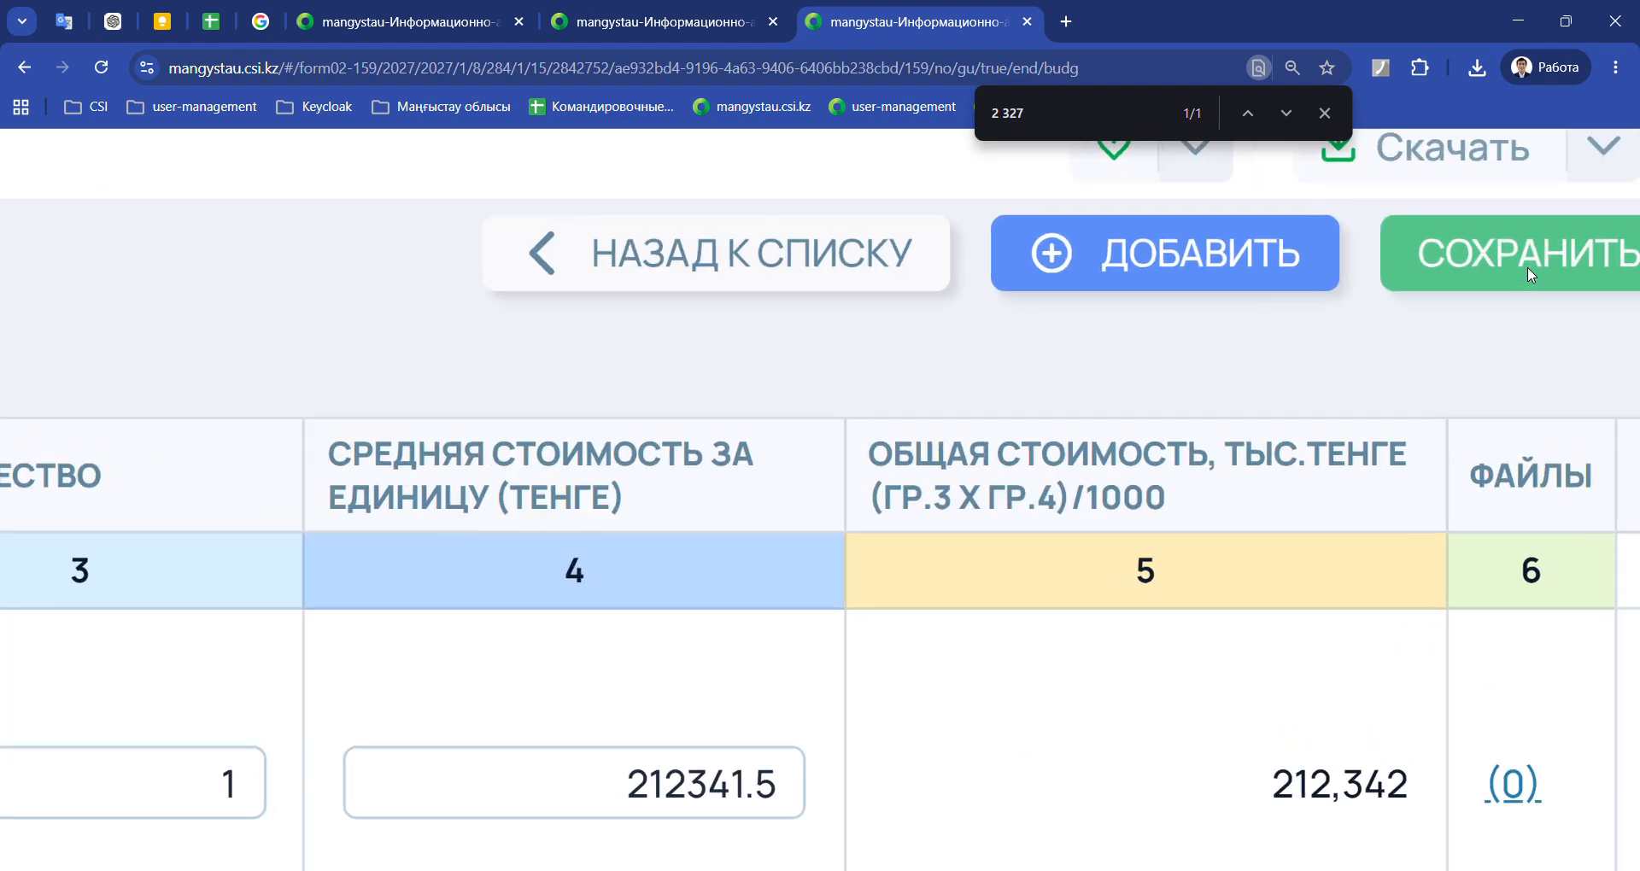
scroll(1527, 267, right, 1)
scroll(1527, 267, up, 1)
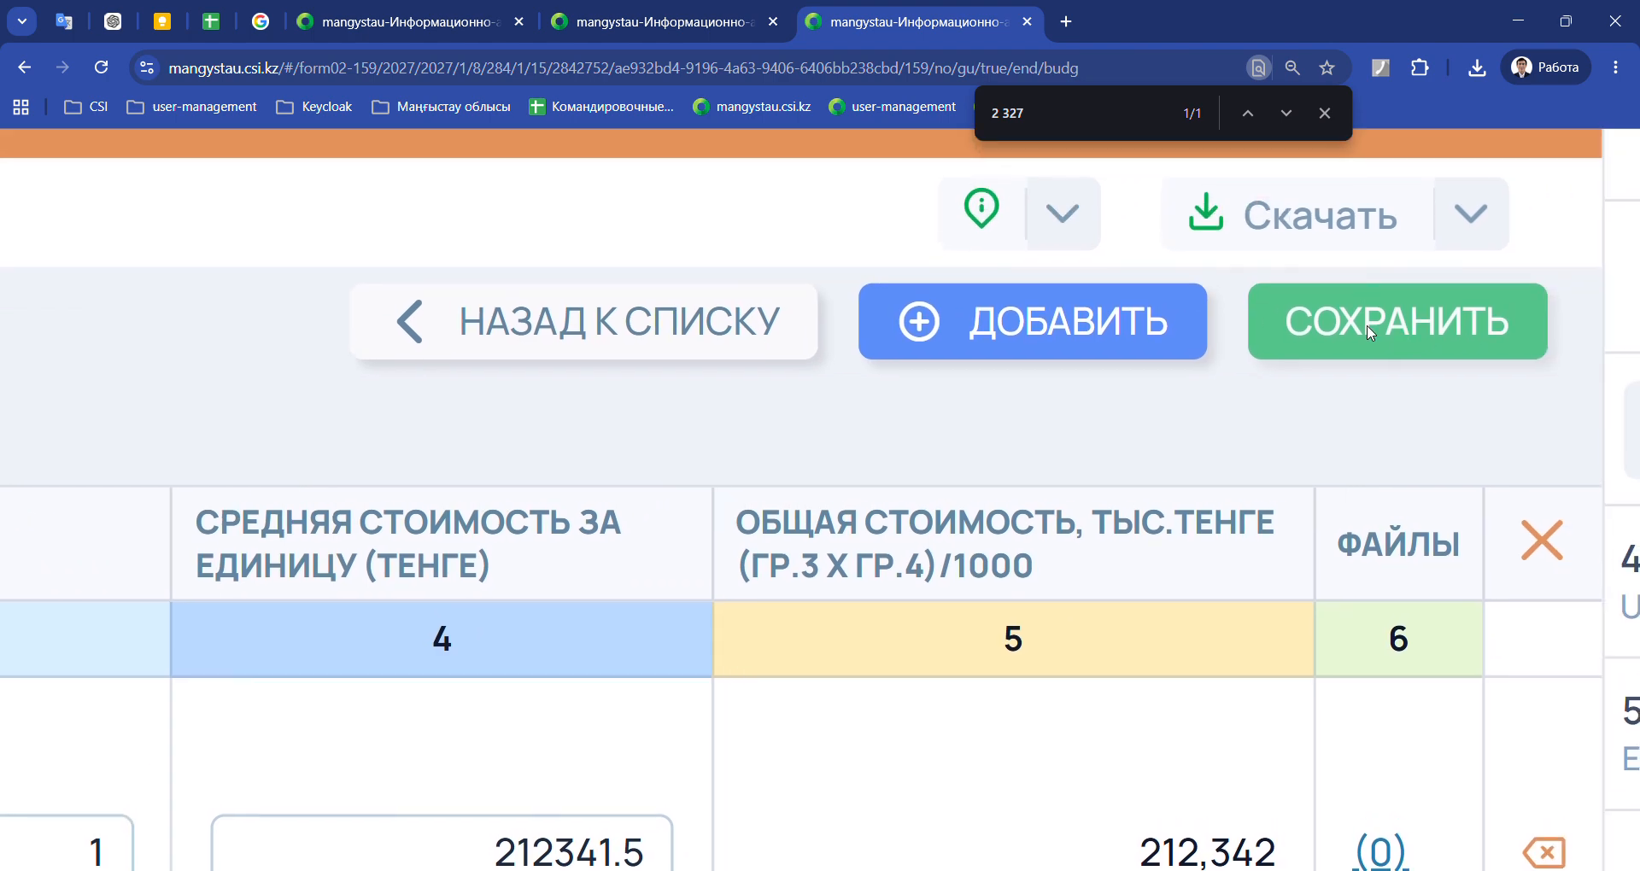
scroll(1361, 291, down, 5)
scroll(1546, 284, down, 2)
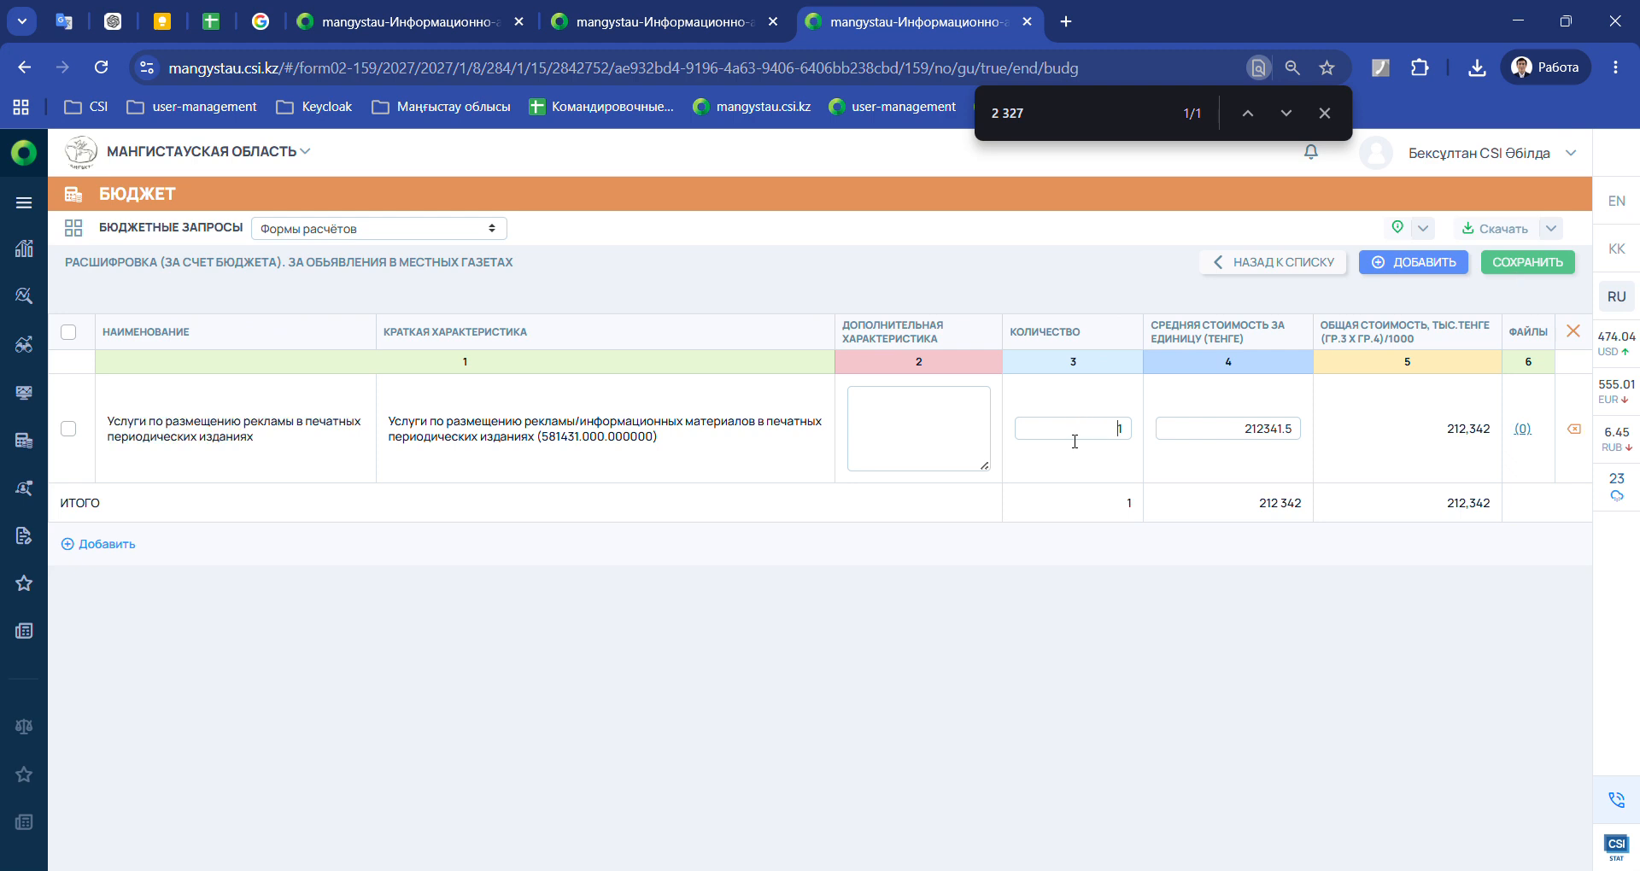
Change the print advertising service's quantity to 2, and set it back to 1
text(2)
drag(1089, 439, 1220, 437)
text(1)
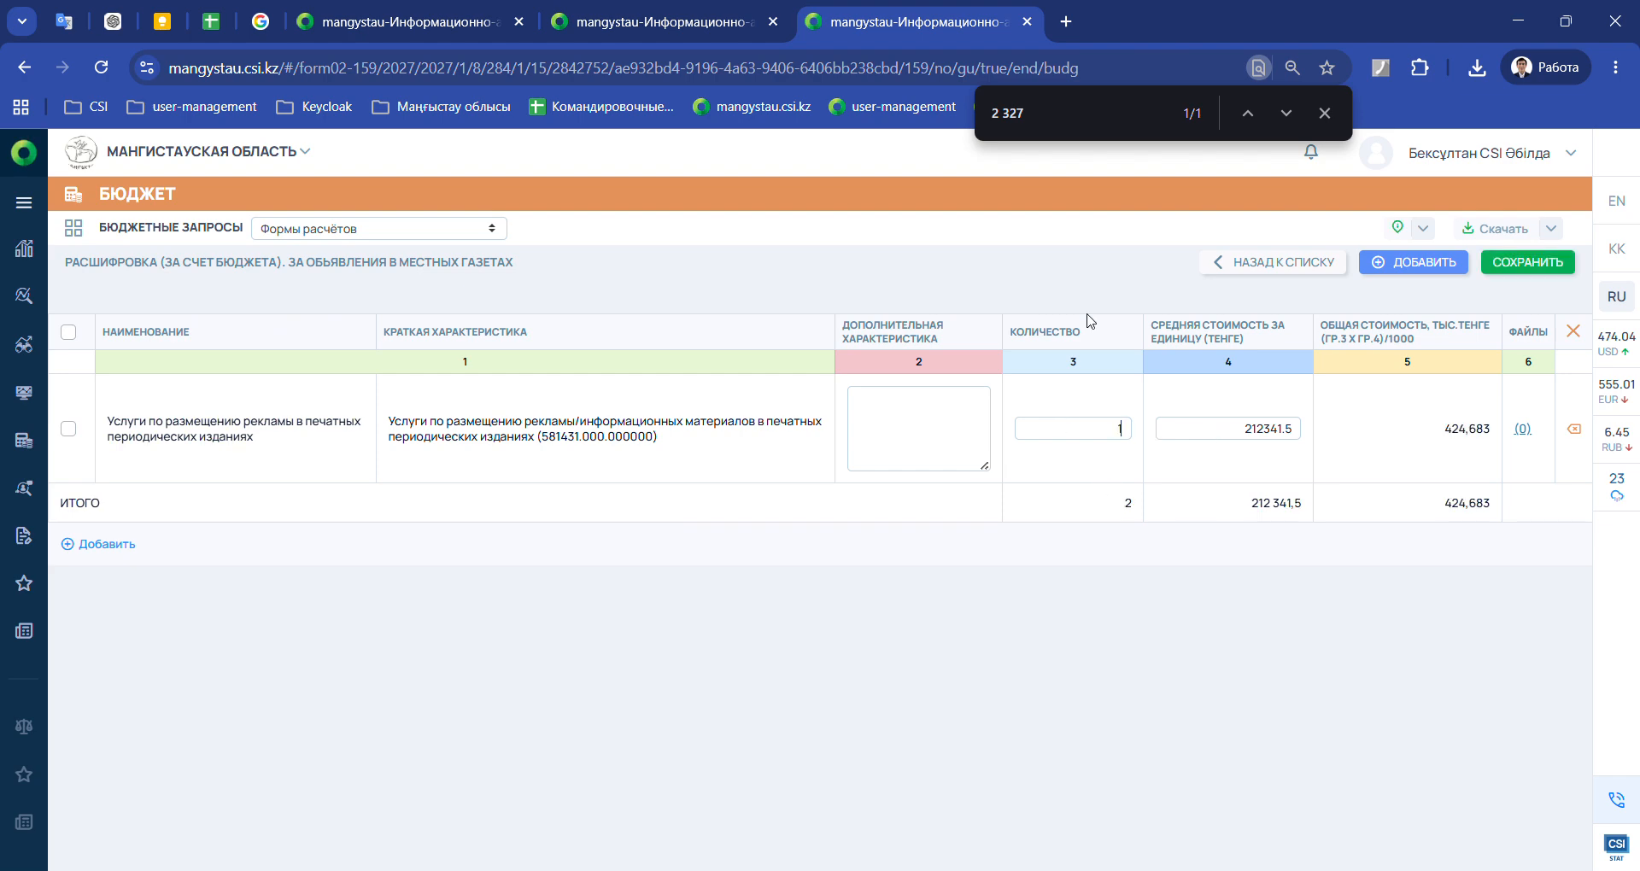
scroll(1121, 442, up, 5)
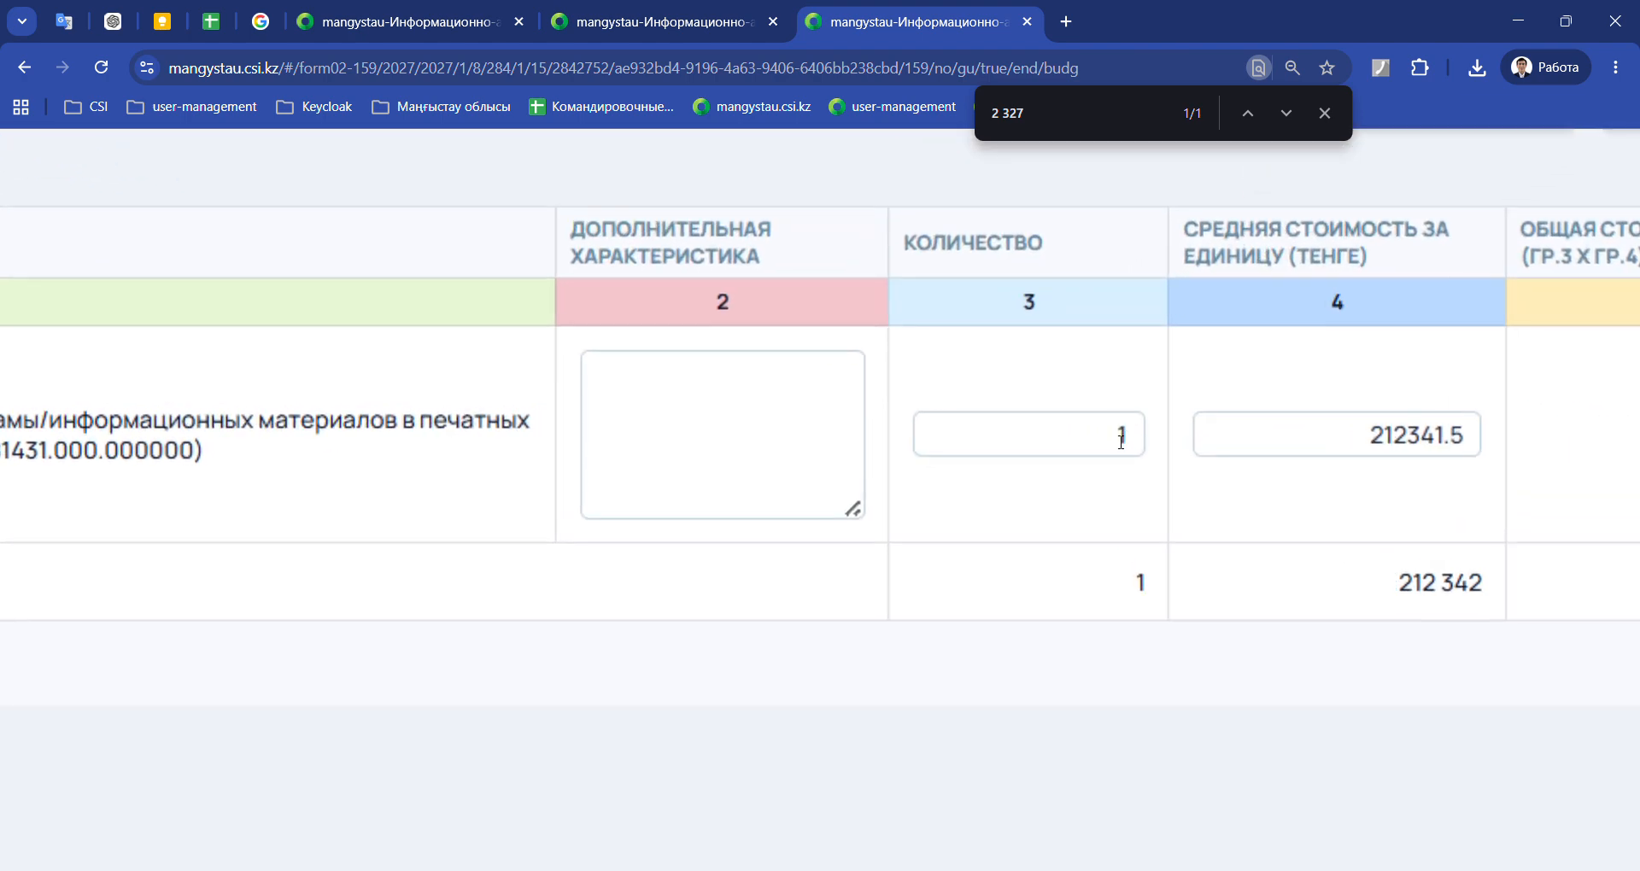
scroll(1068, 425, down, 5)
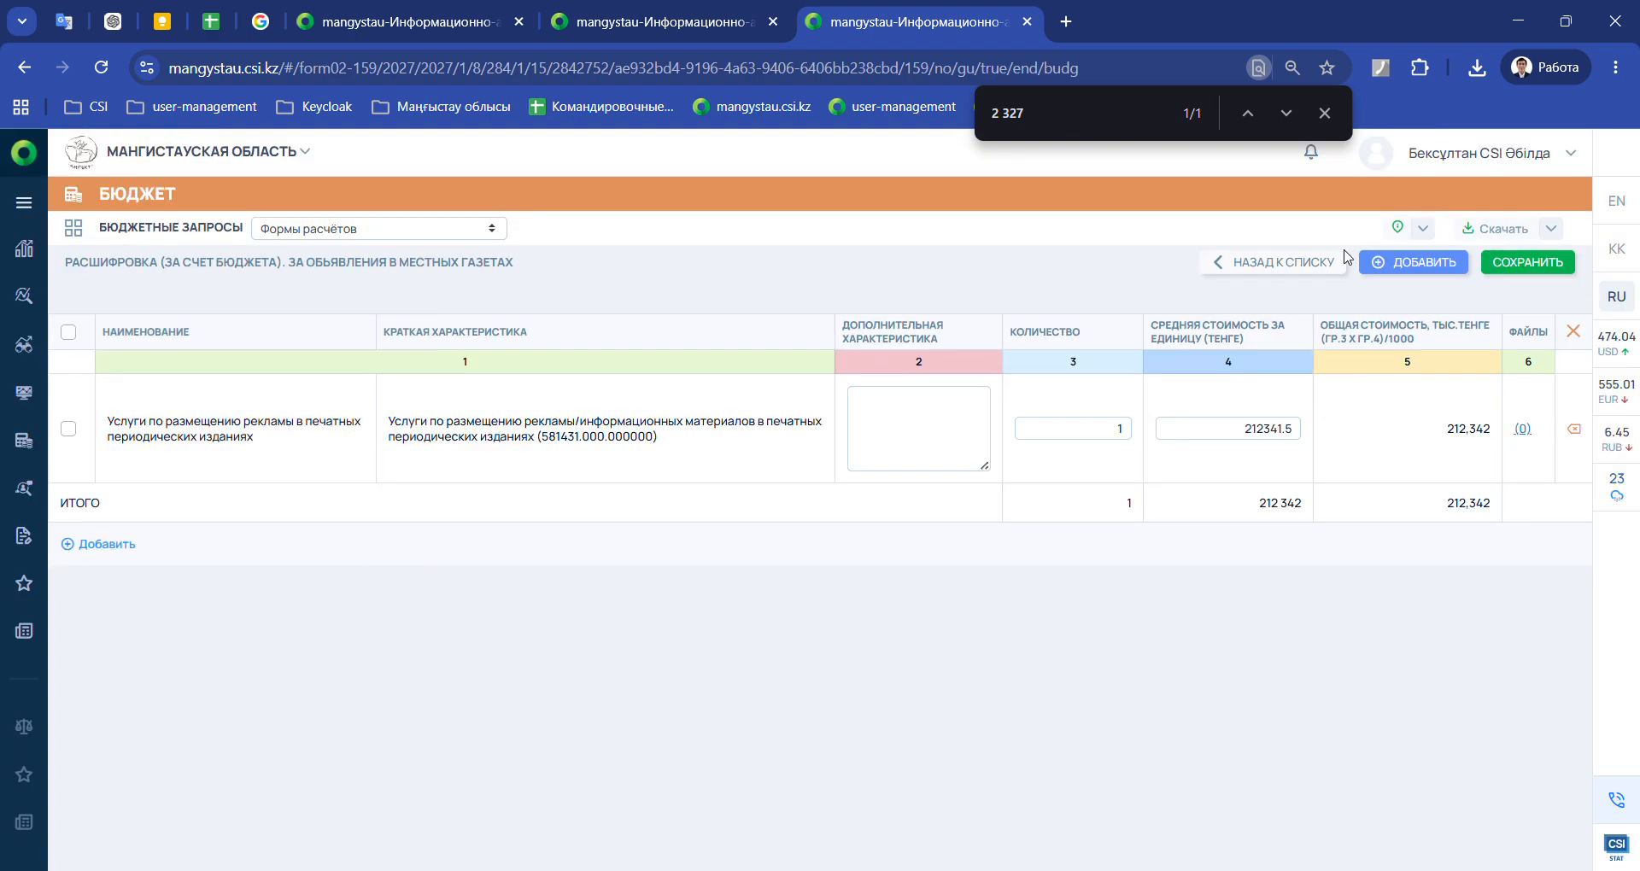
Save the breakdown of the row "За обьявления в местных газетах" and add an empty row with its name search open
click(1527, 267)
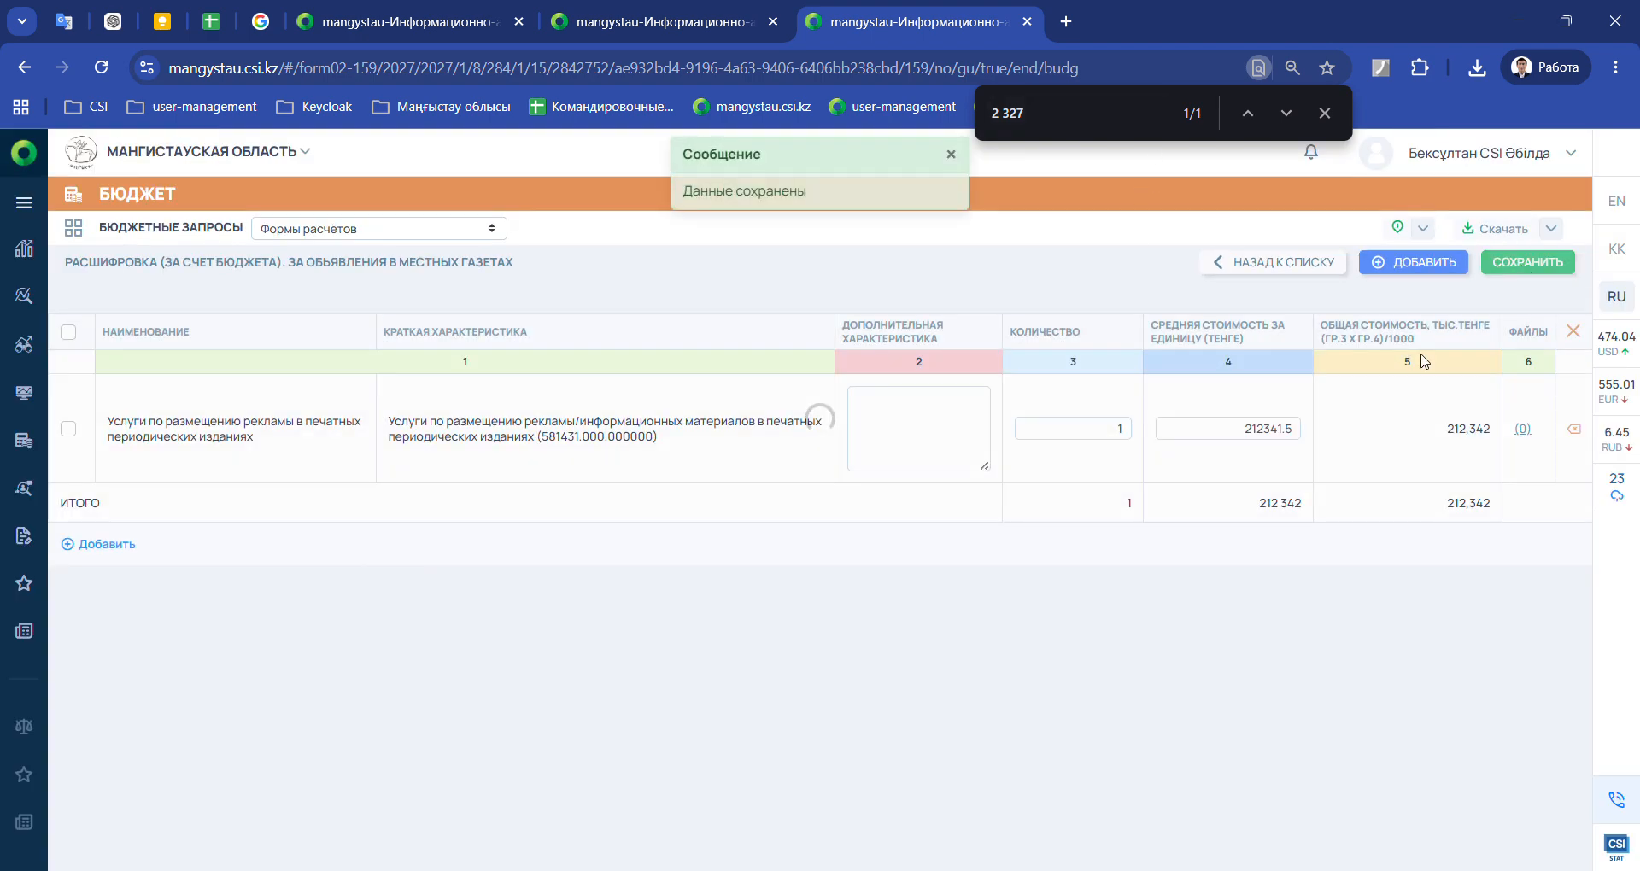
click(100, 546)
click(171, 510)
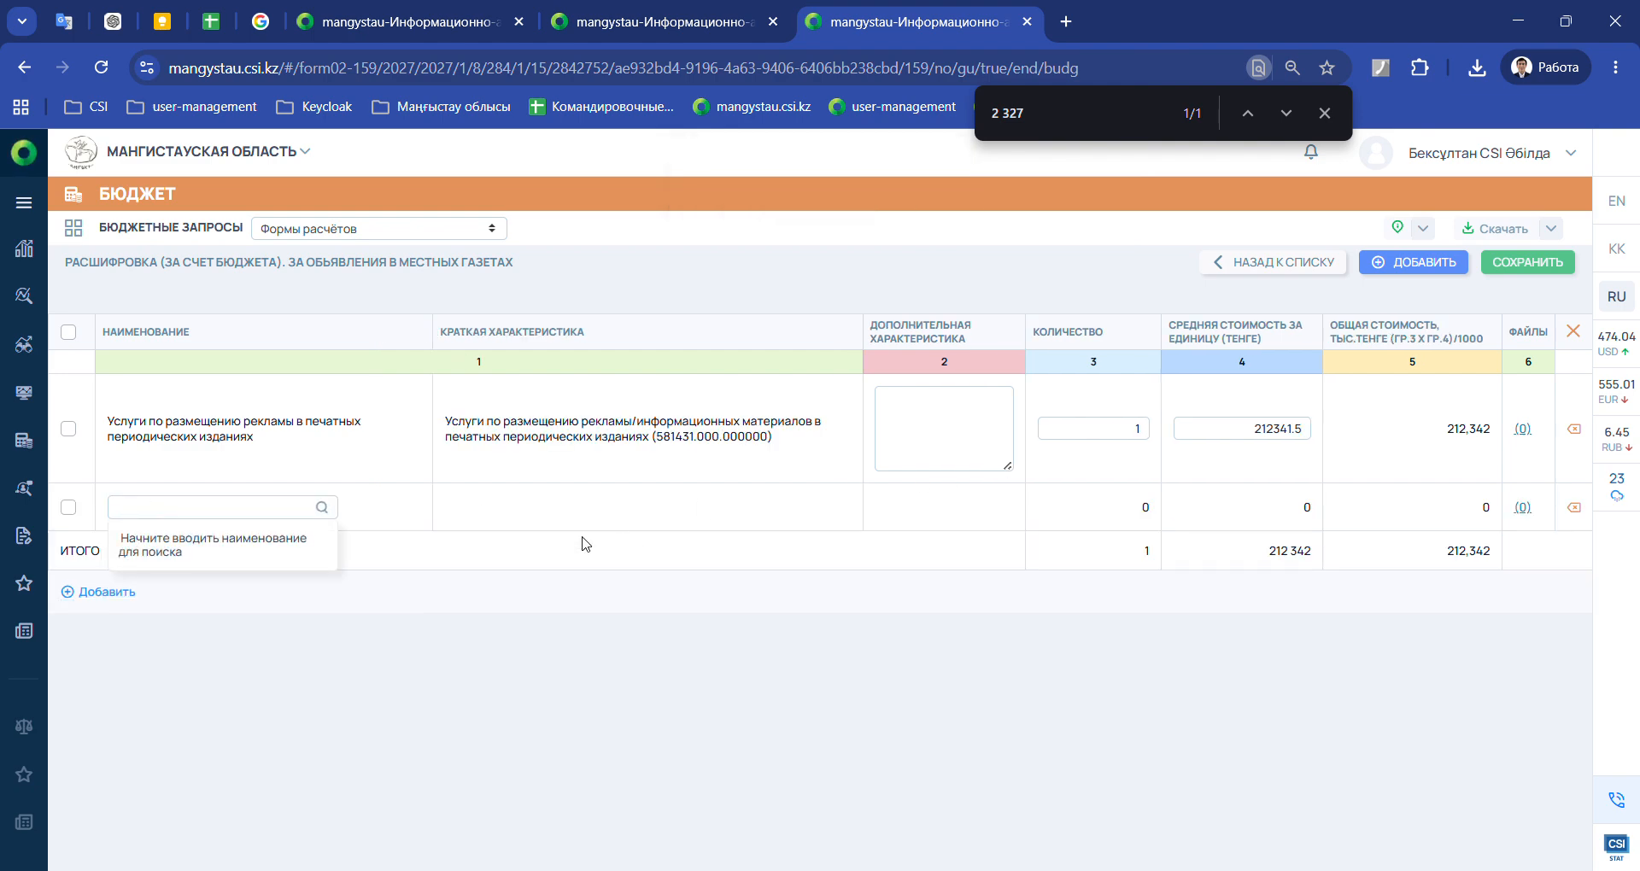
Inspect the new row's name search and return to the row list of form 02-159 without saving the empty row
scroll(168, 495, up, 5)
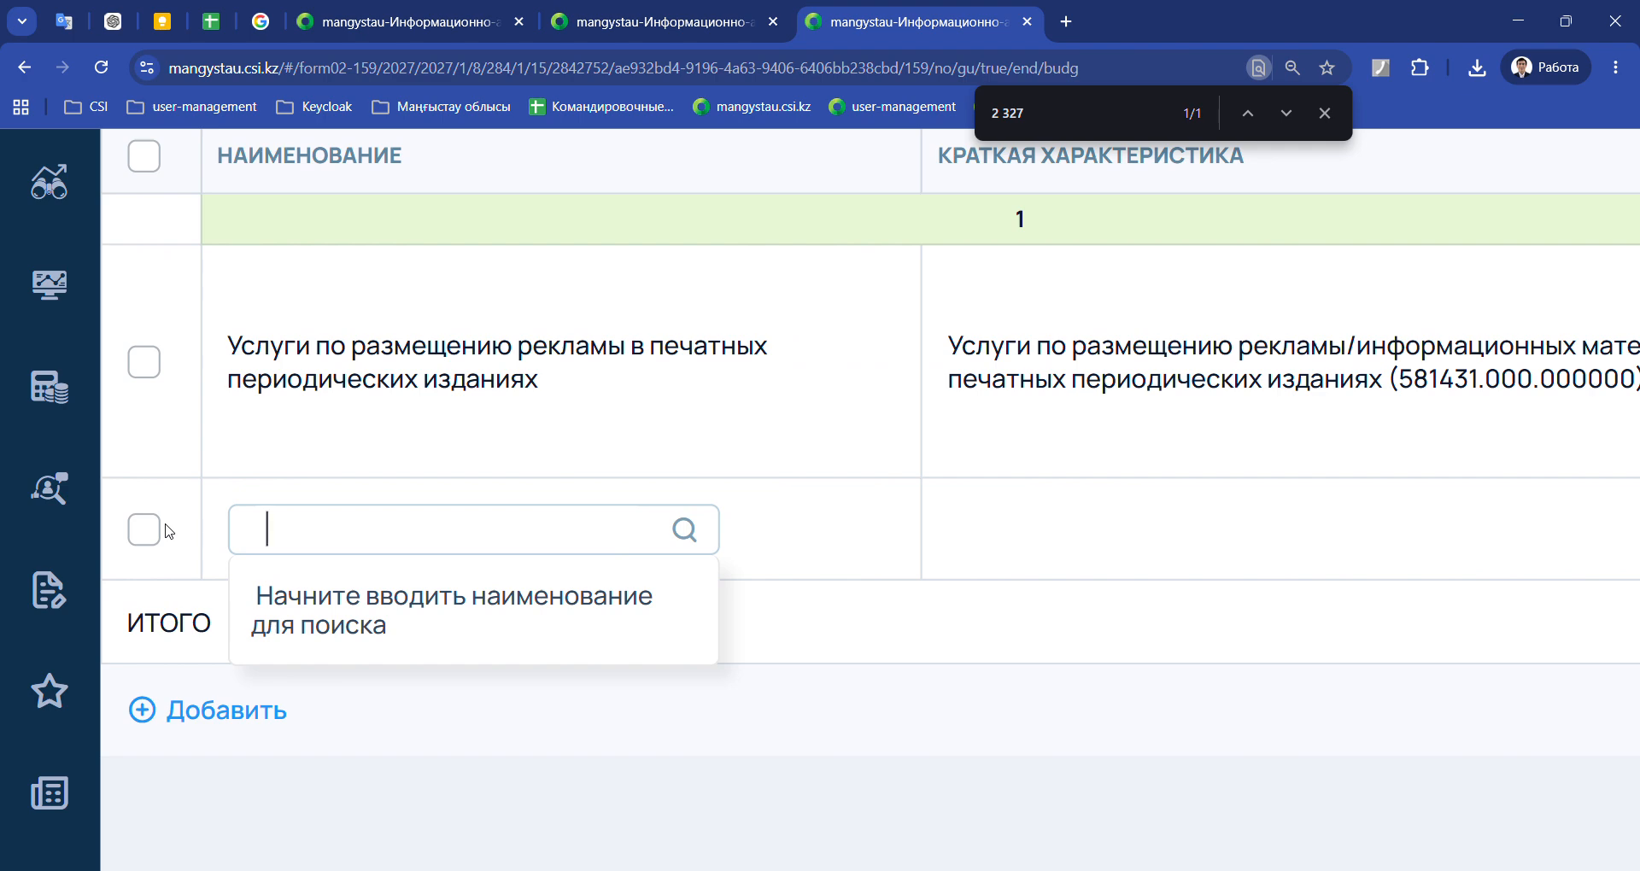
scroll(168, 532, down, 6)
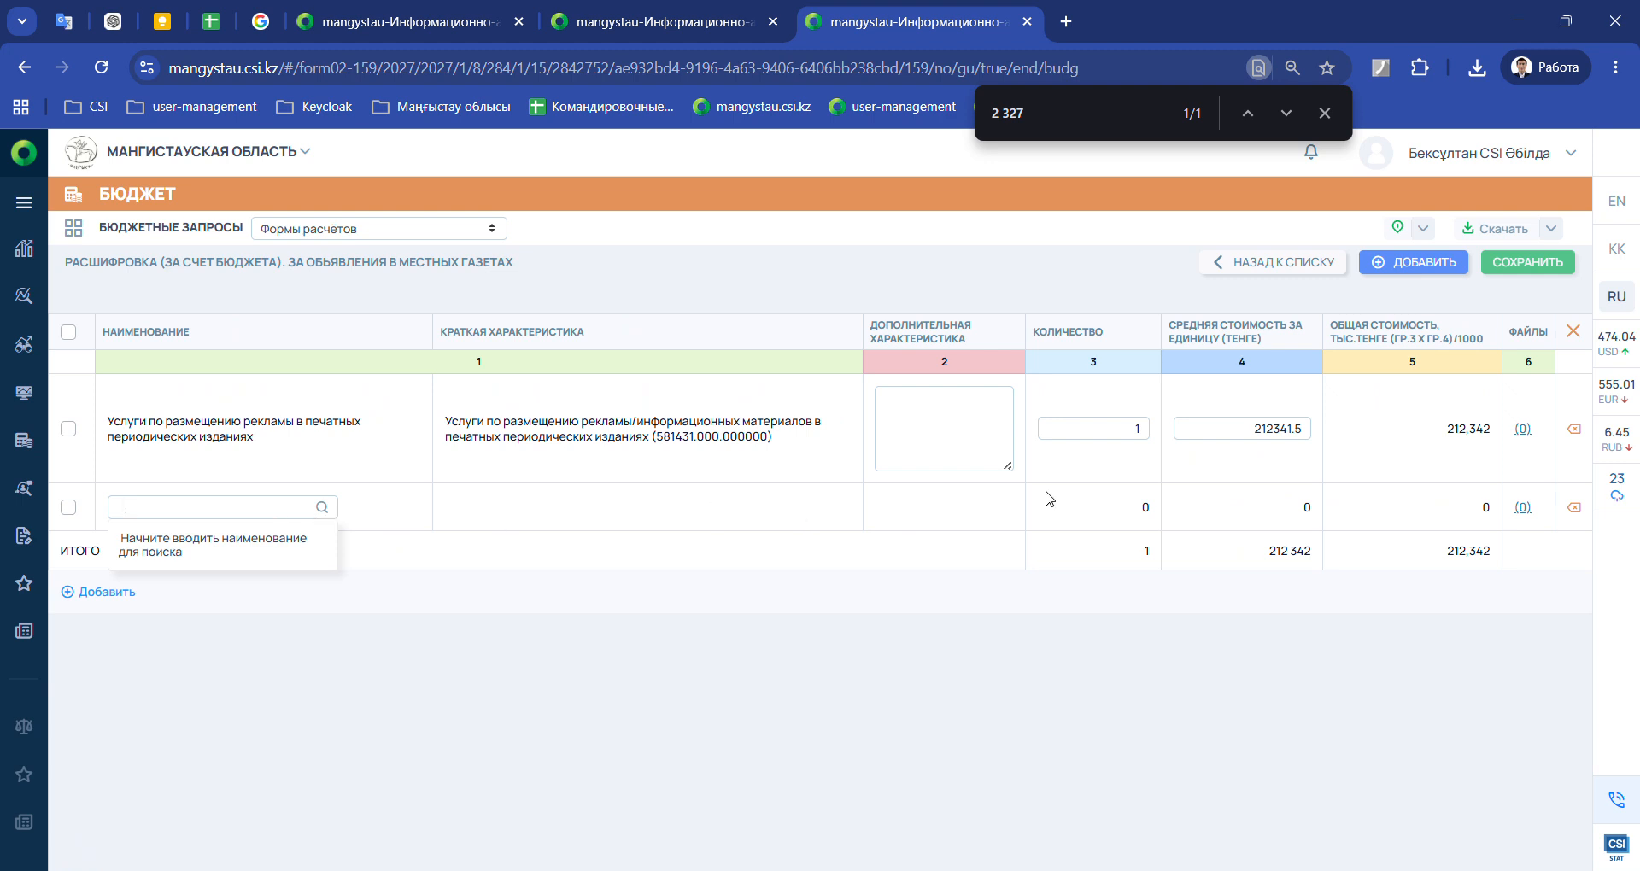
click(1297, 272)
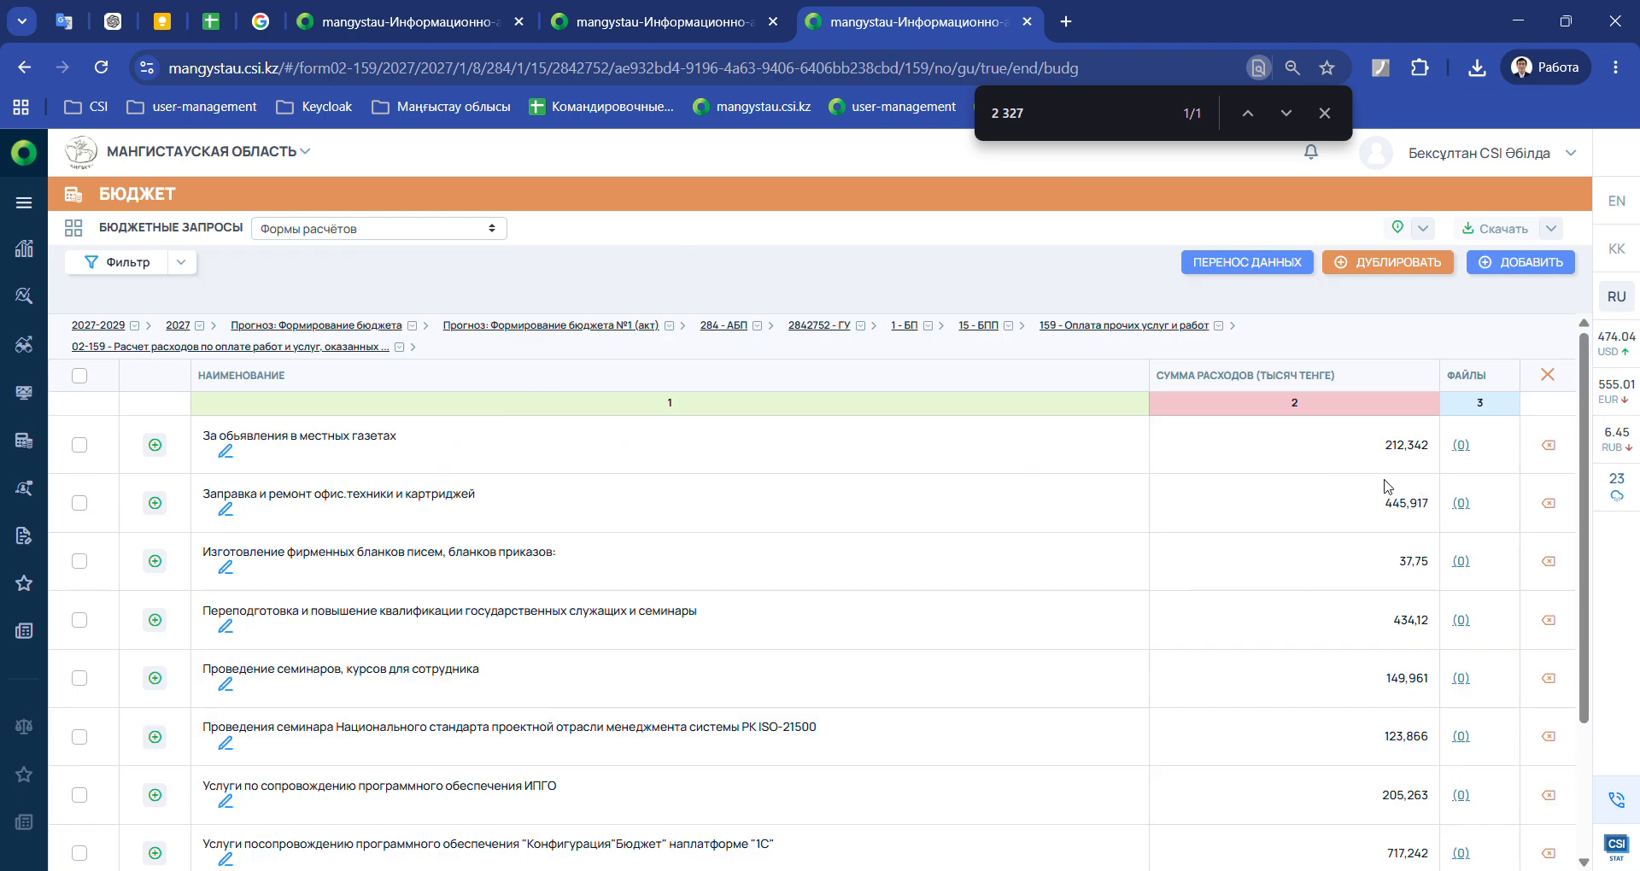
scroll(1410, 488, down, 3)
scroll(414, 288, up, 3)
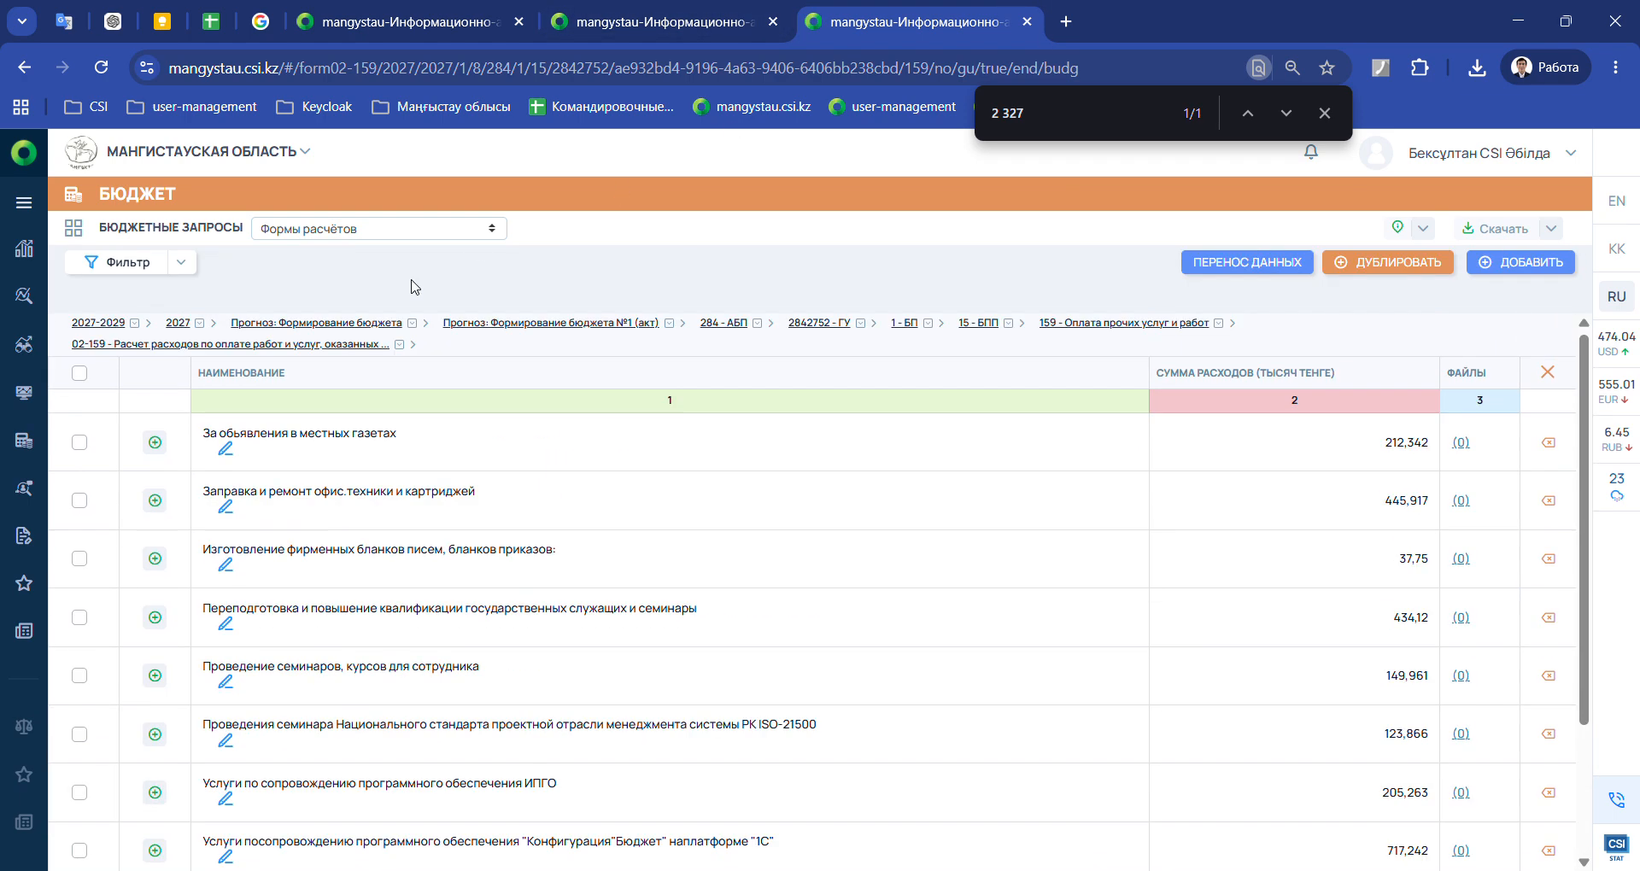
Open the summary "Свод по АБП/ГУ/ГККП" for administrator 284 - Управление туризма области and expand program 1
click(324, 235)
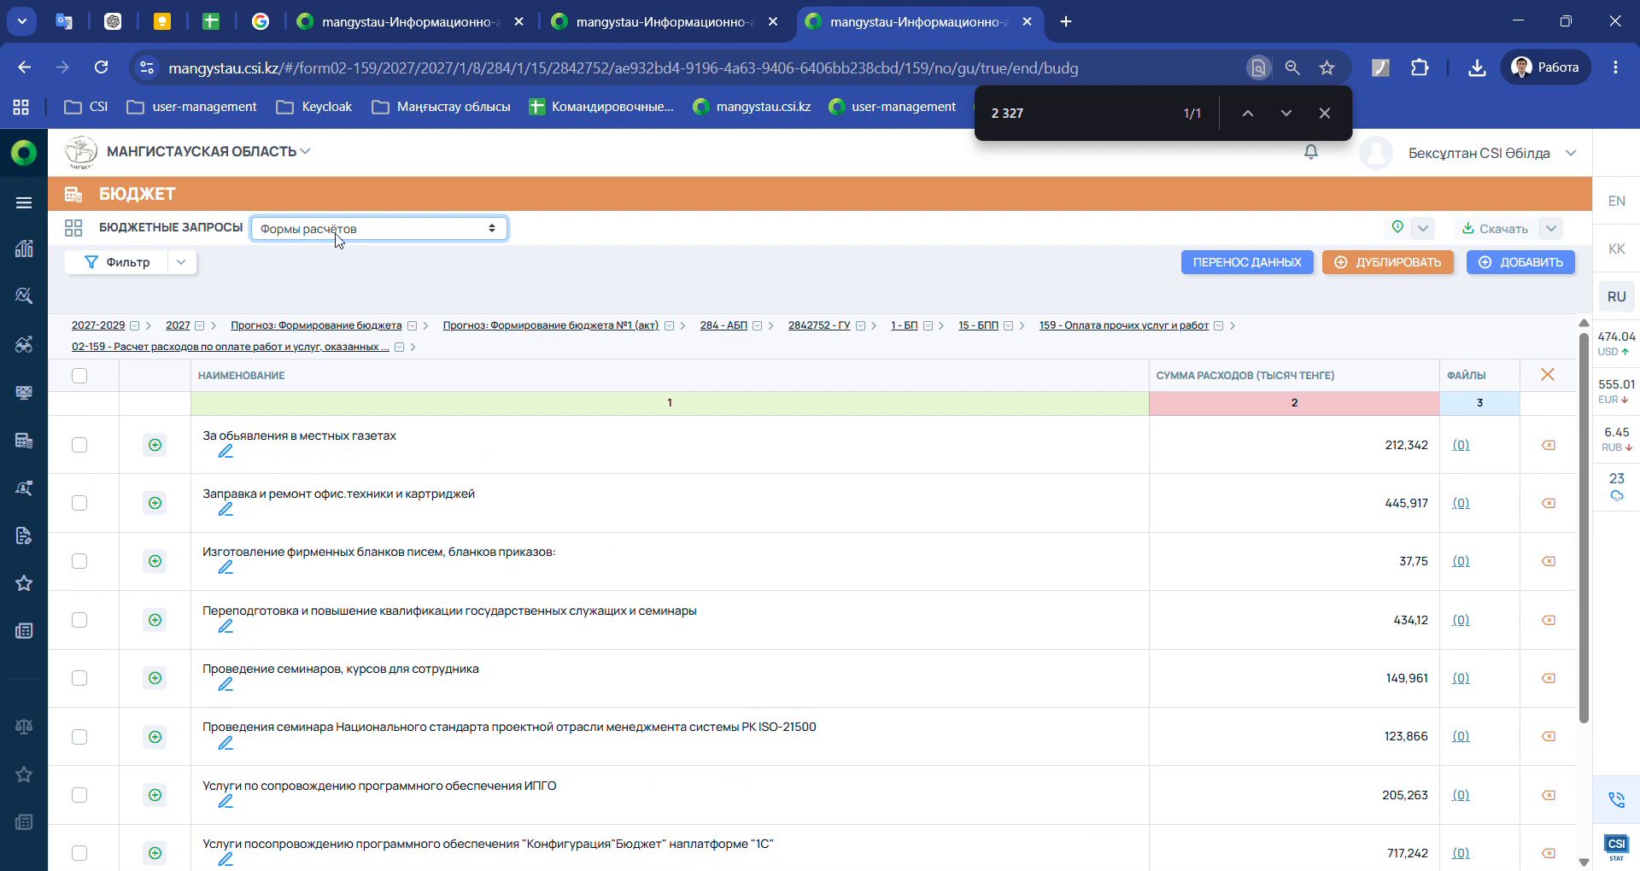
click(349, 288)
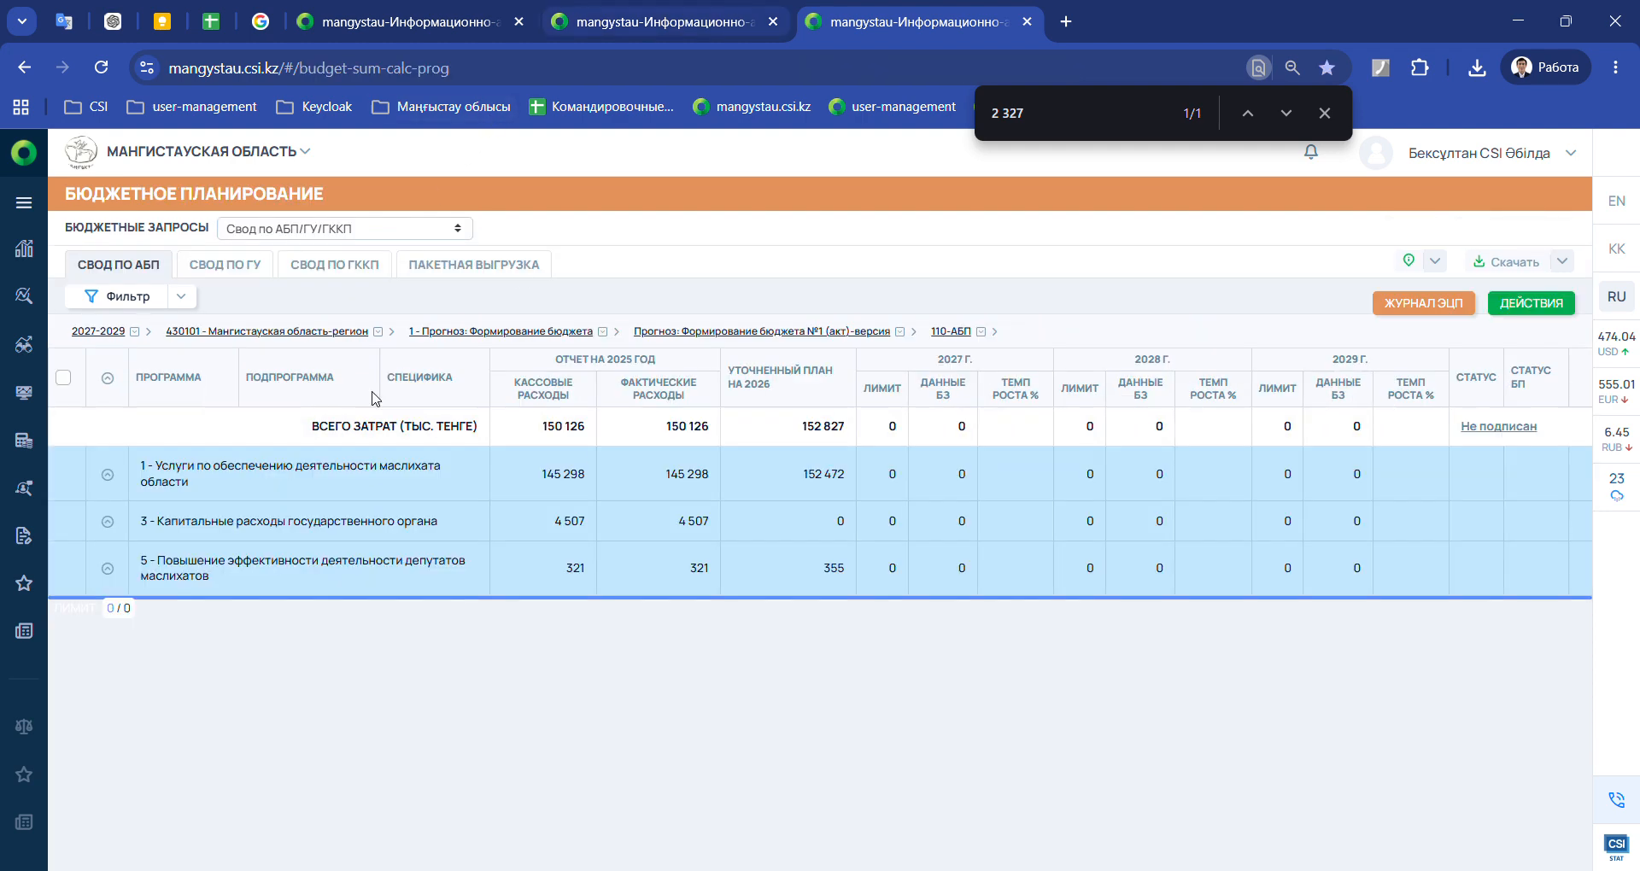
click(181, 296)
click(112, 605)
text(284)
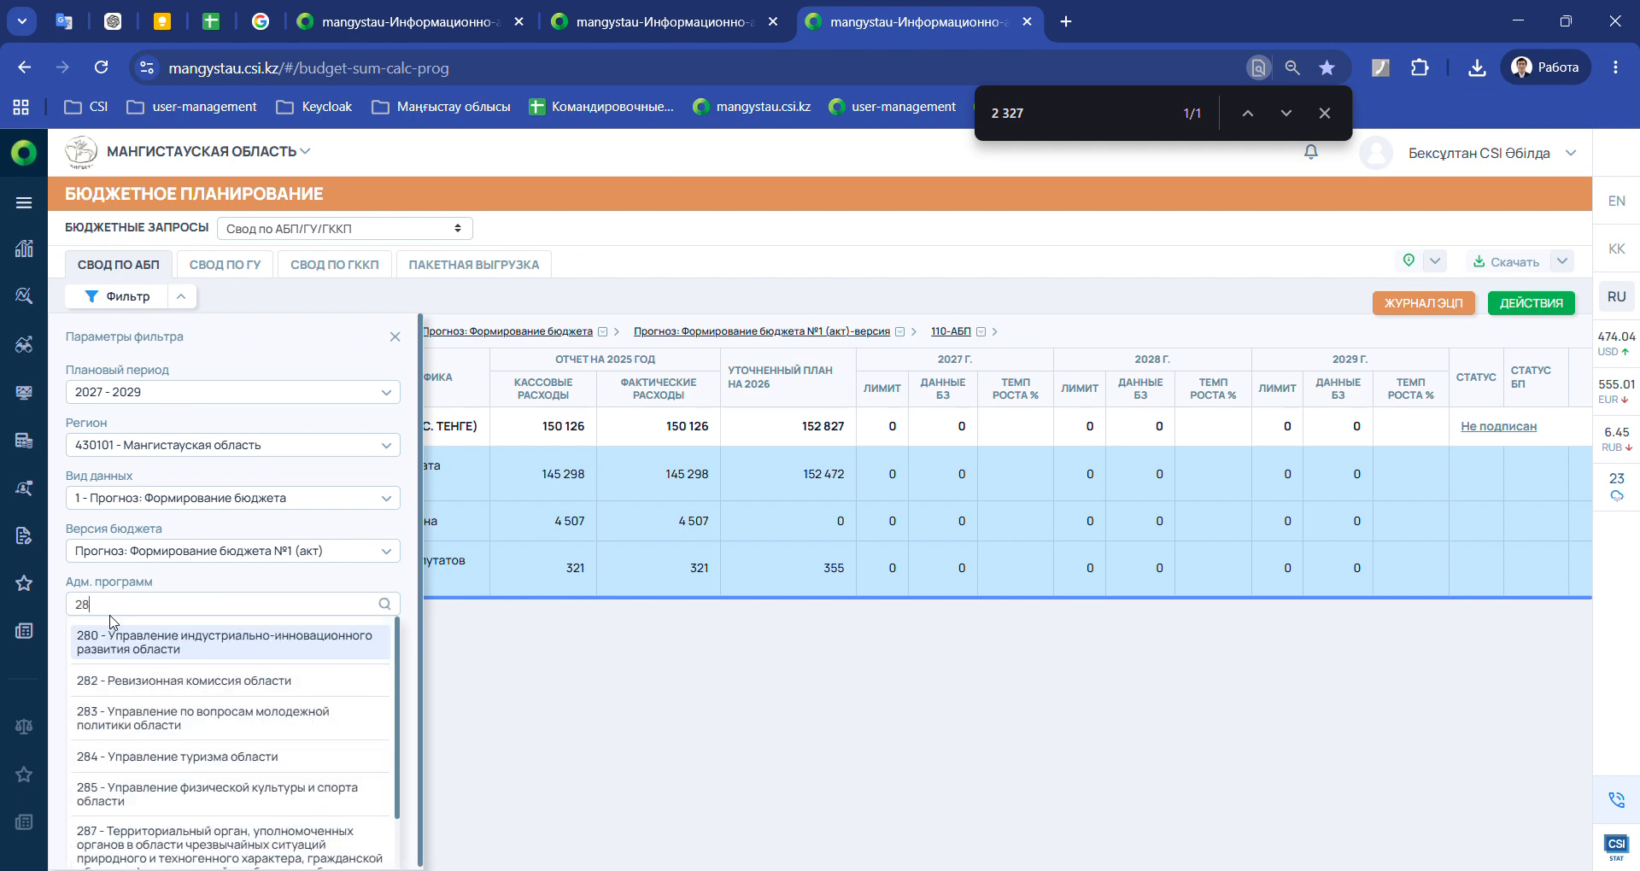
key(Return)
click(771, 520)
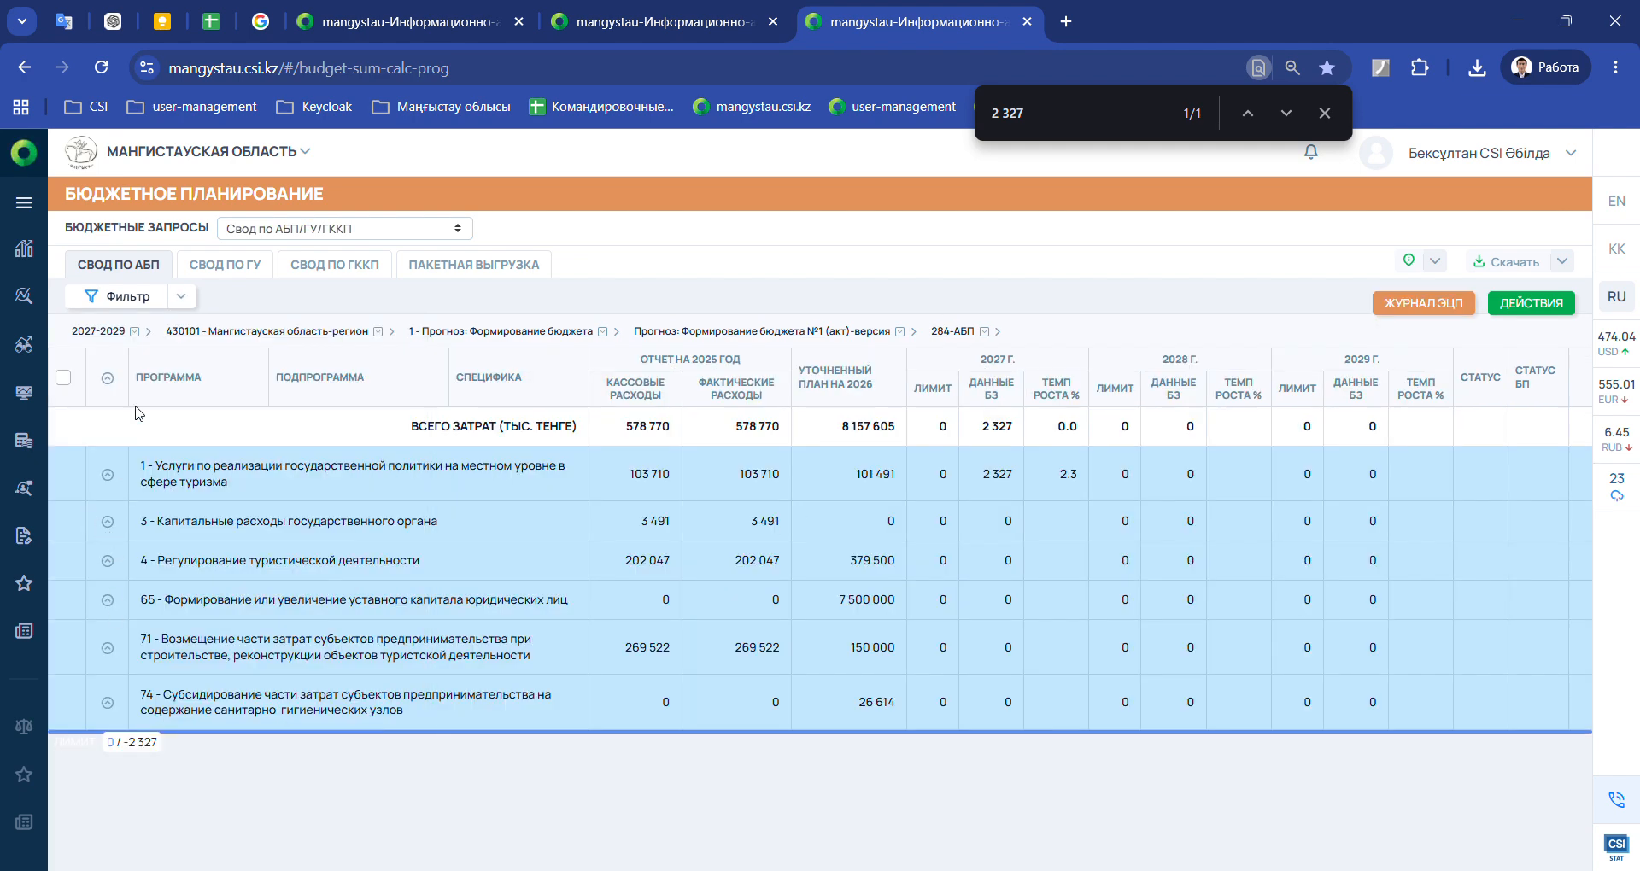
click(108, 474)
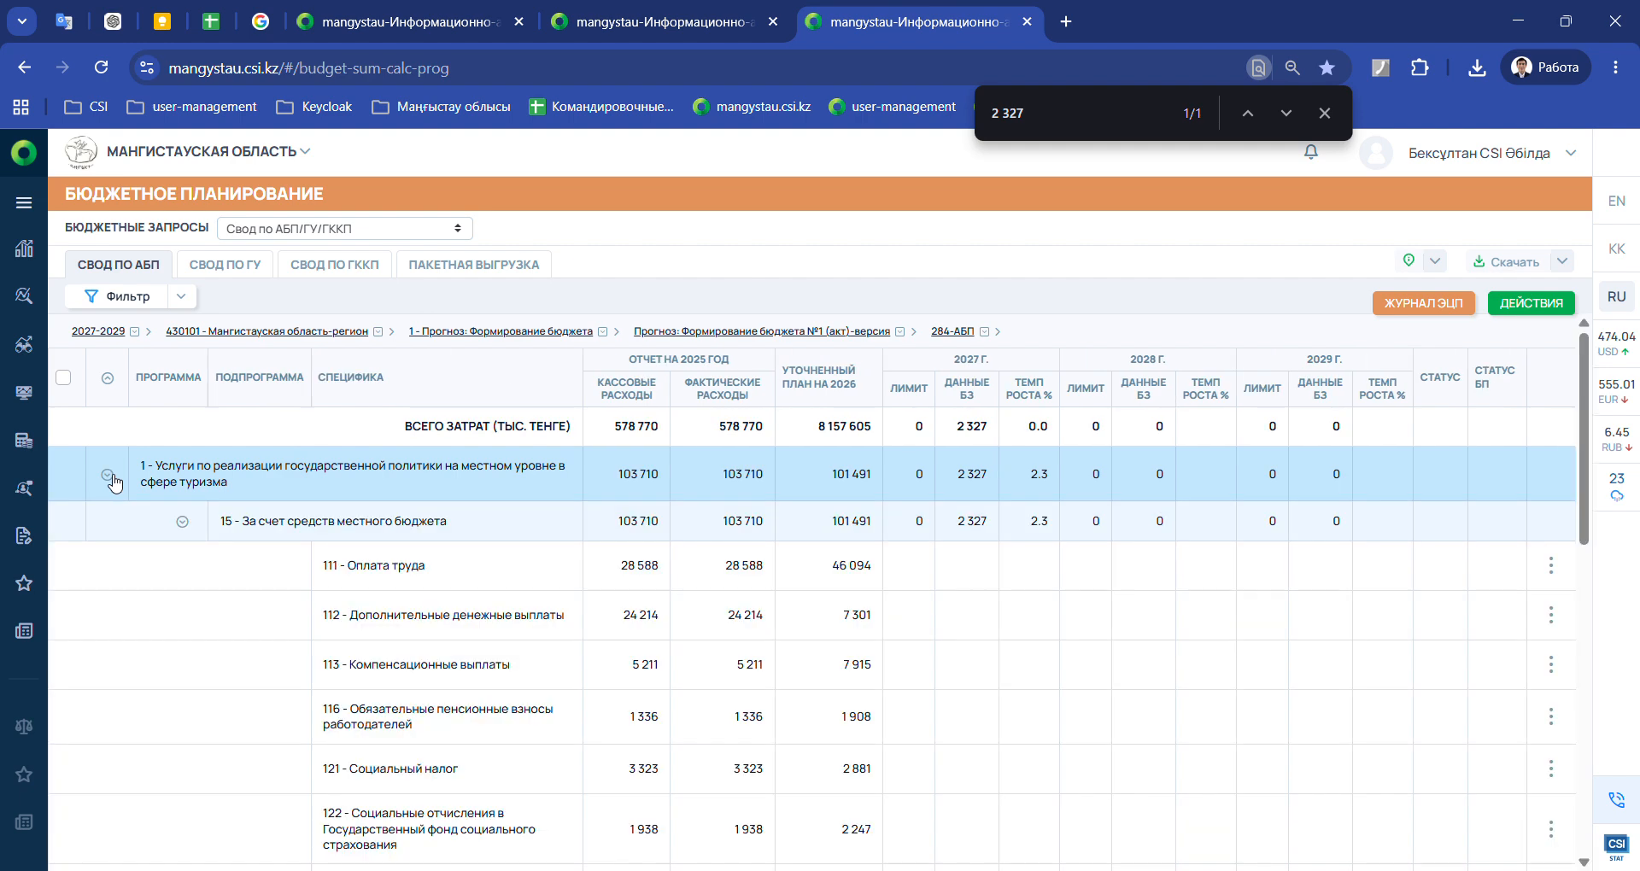
Copy the 2027 limit of program 1 in the earlier opened summary and search that page for 0
click(692, 15)
scroll(991, 342, up, 10)
click(1015, 555)
key(ctrl+c)
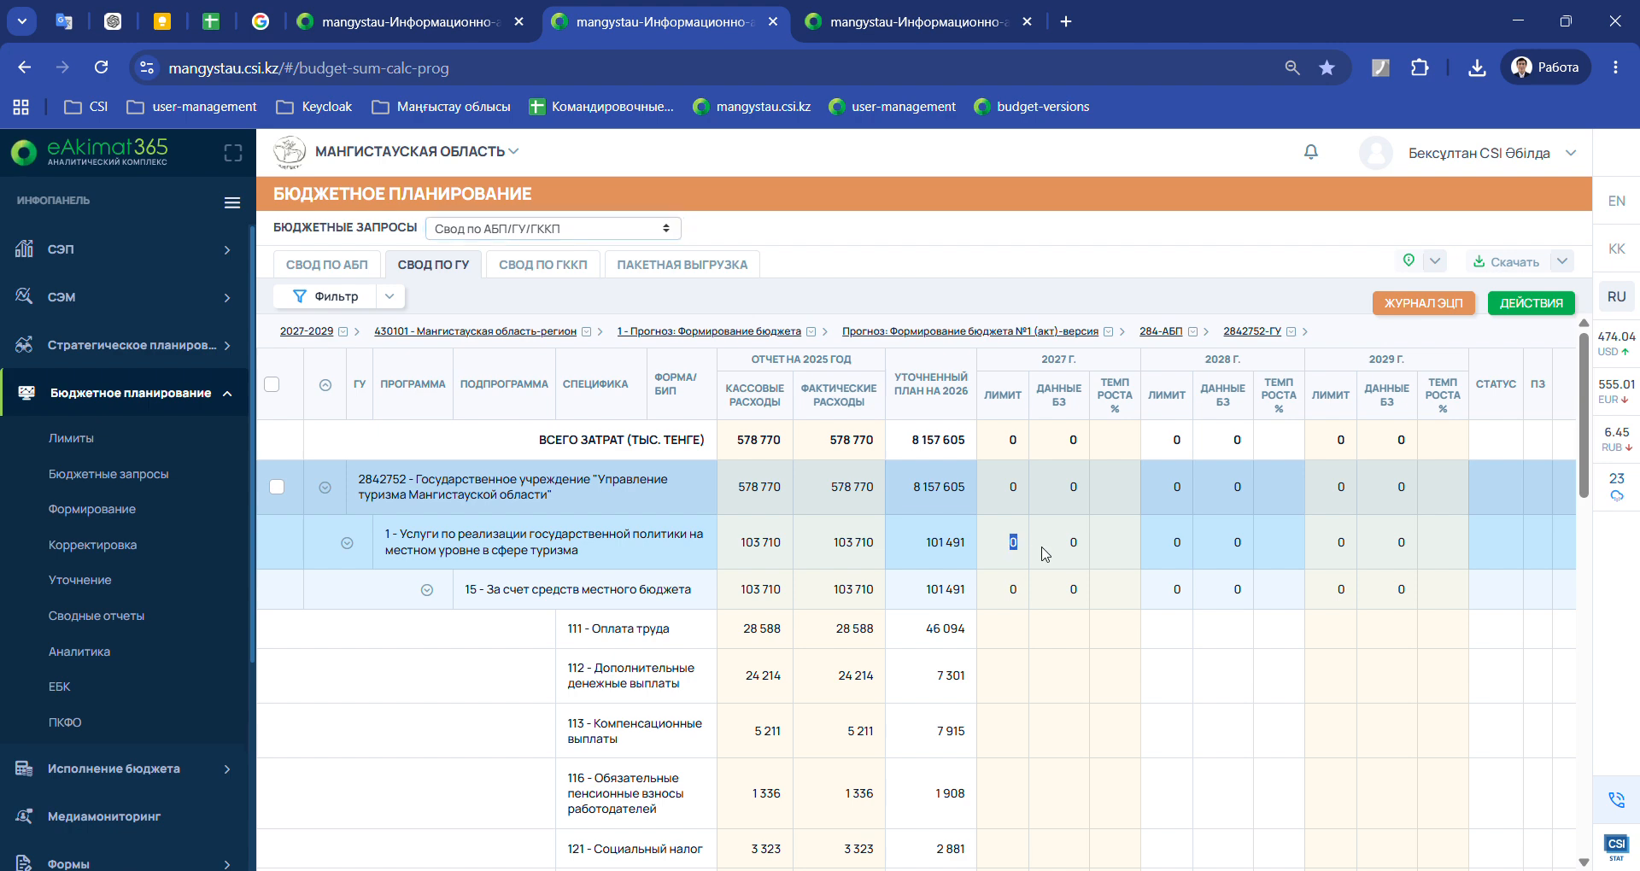
key(ctrl+f)
key(ctrl+v)
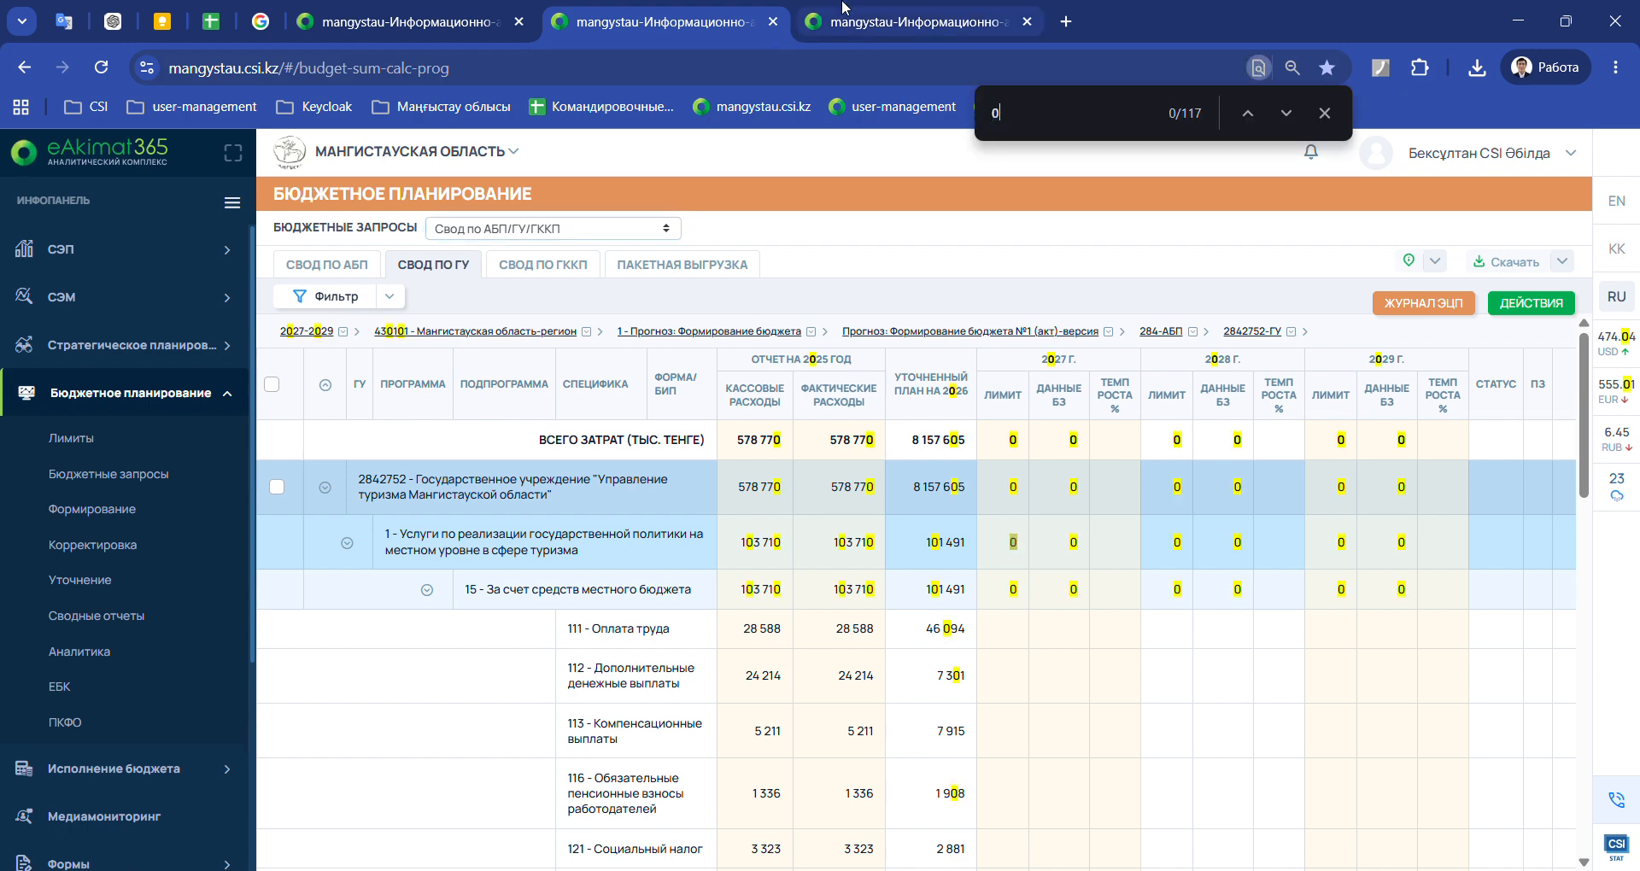
Return to the refreshed summary by АБП and locate the amount 2 327 in specific 159
click(841, 4)
key(Return)
scroll(847, 555, down, 9)
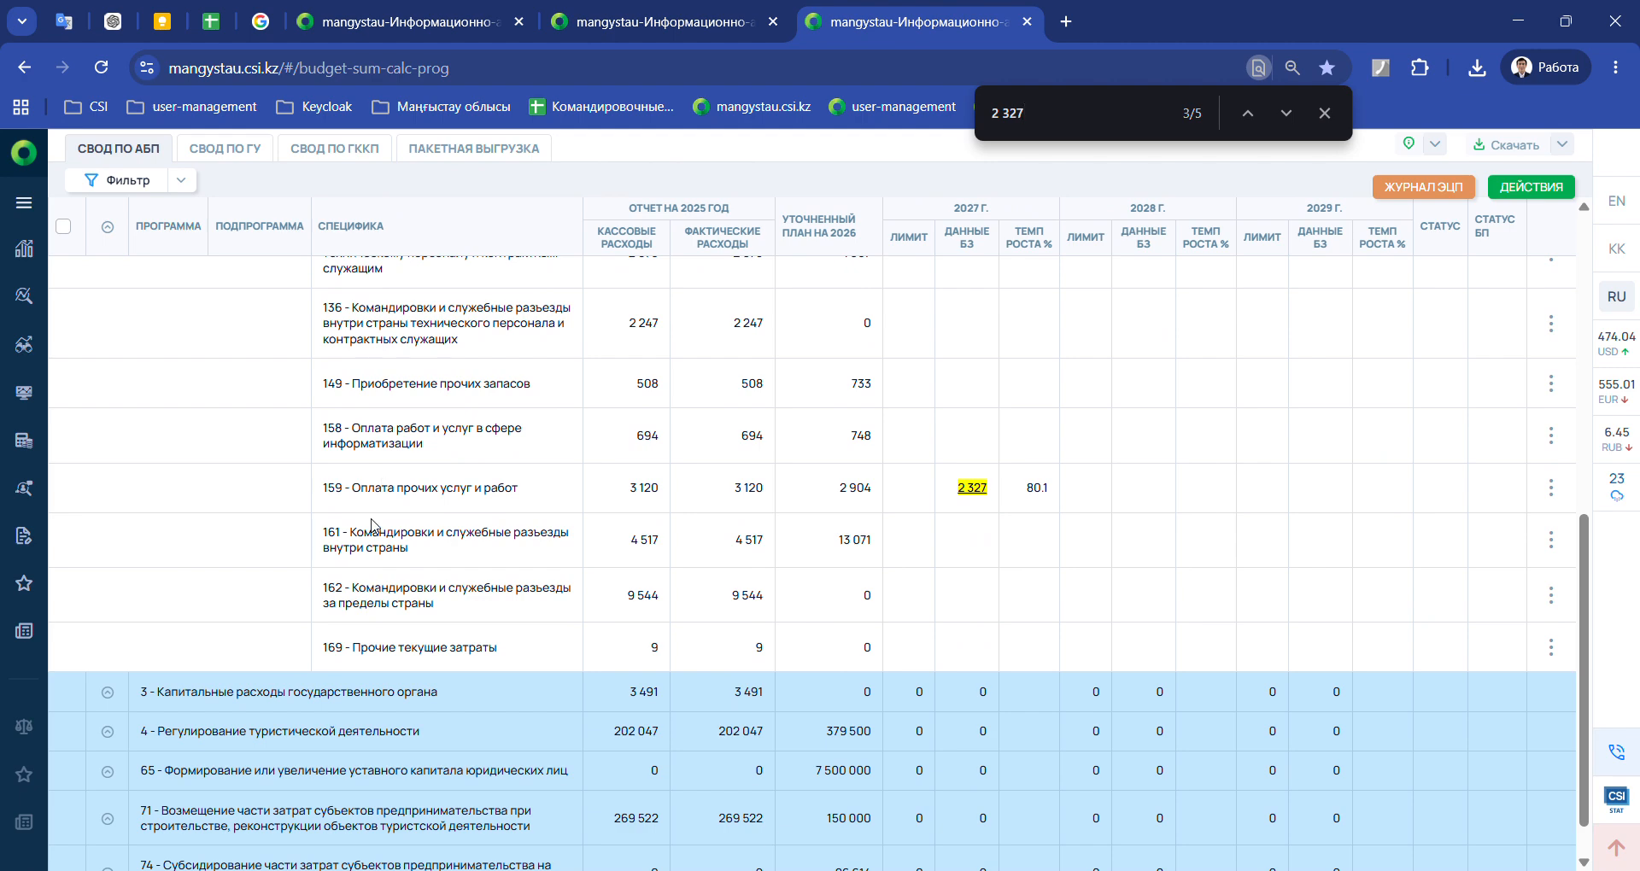
Open the summary by ГУ, expand institution 2842752 down to specific 159, and highlight the 2027 amount of form 02-159
click(205, 154)
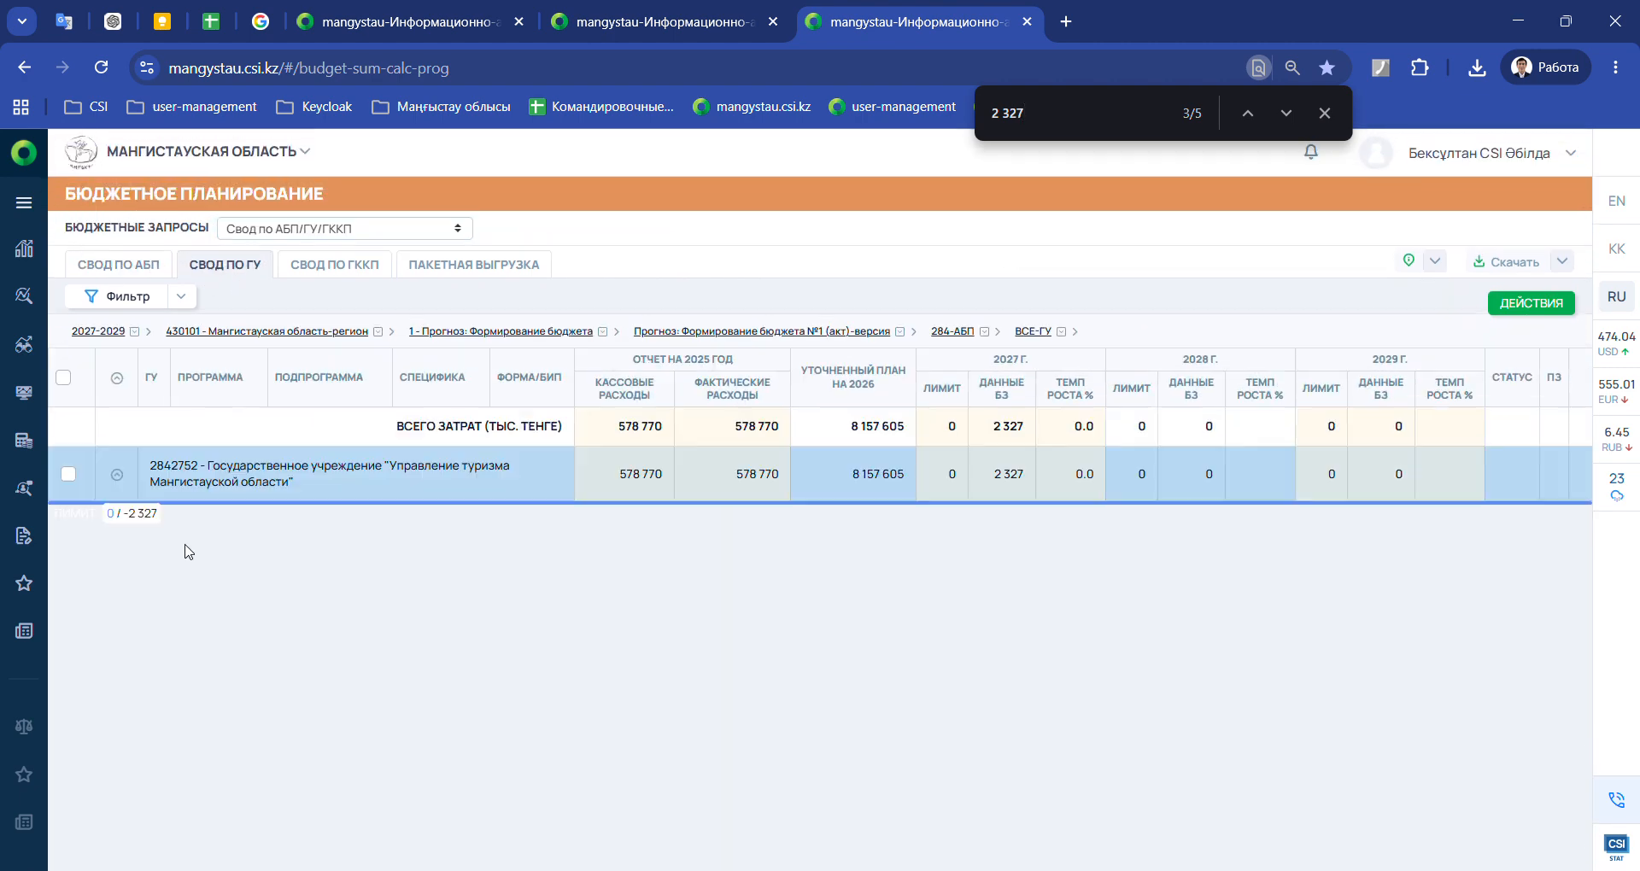
click(117, 474)
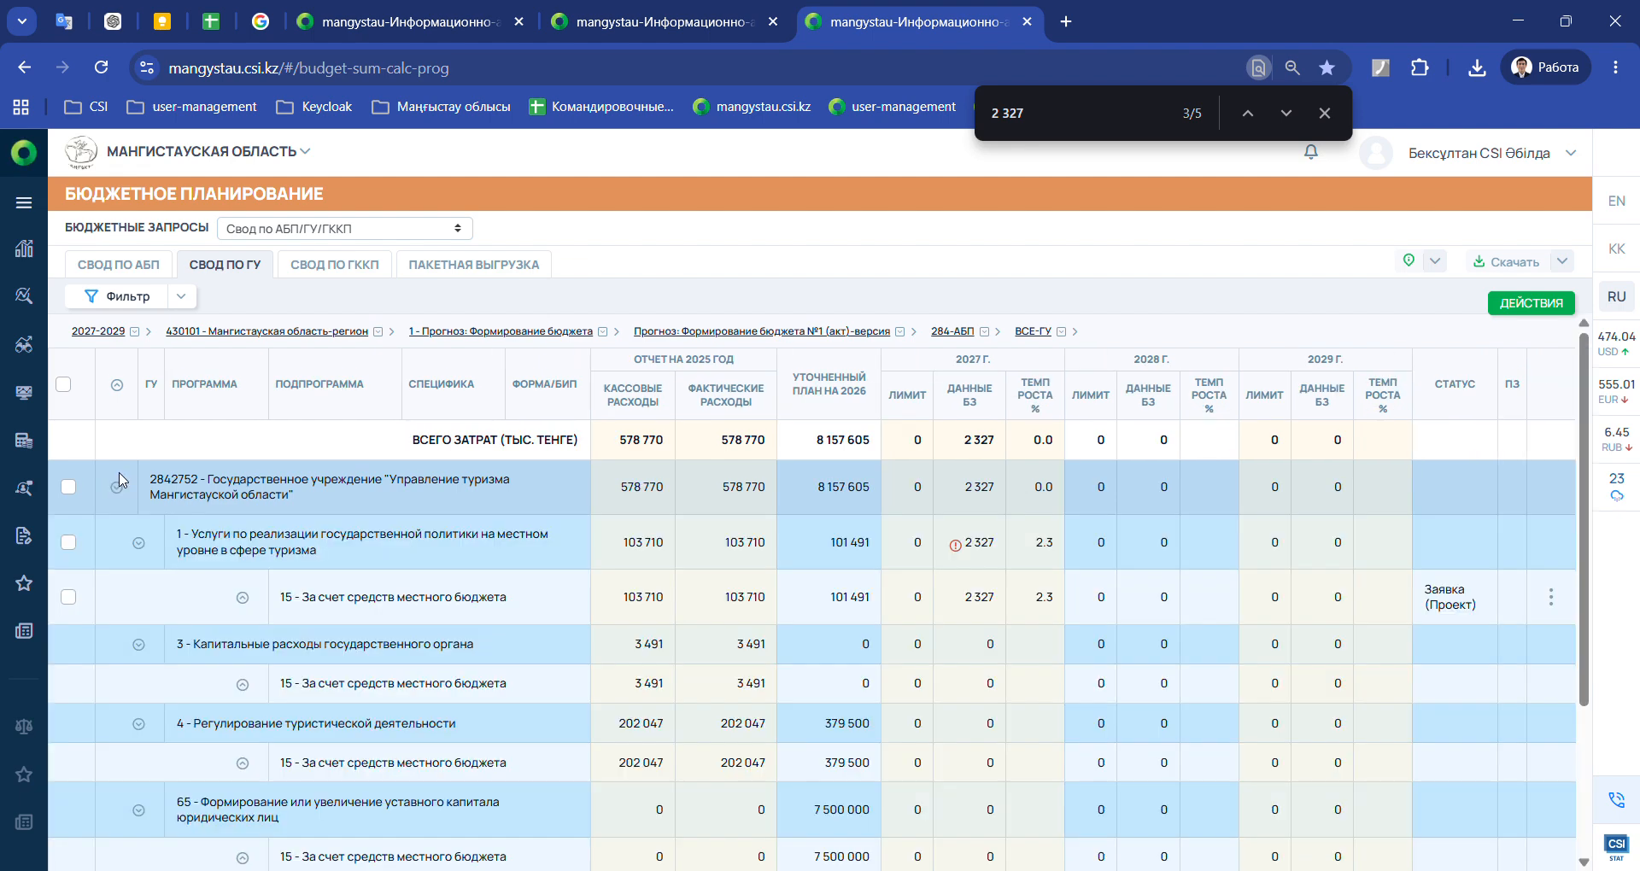
click(243, 597)
scroll(256, 598, down, 5)
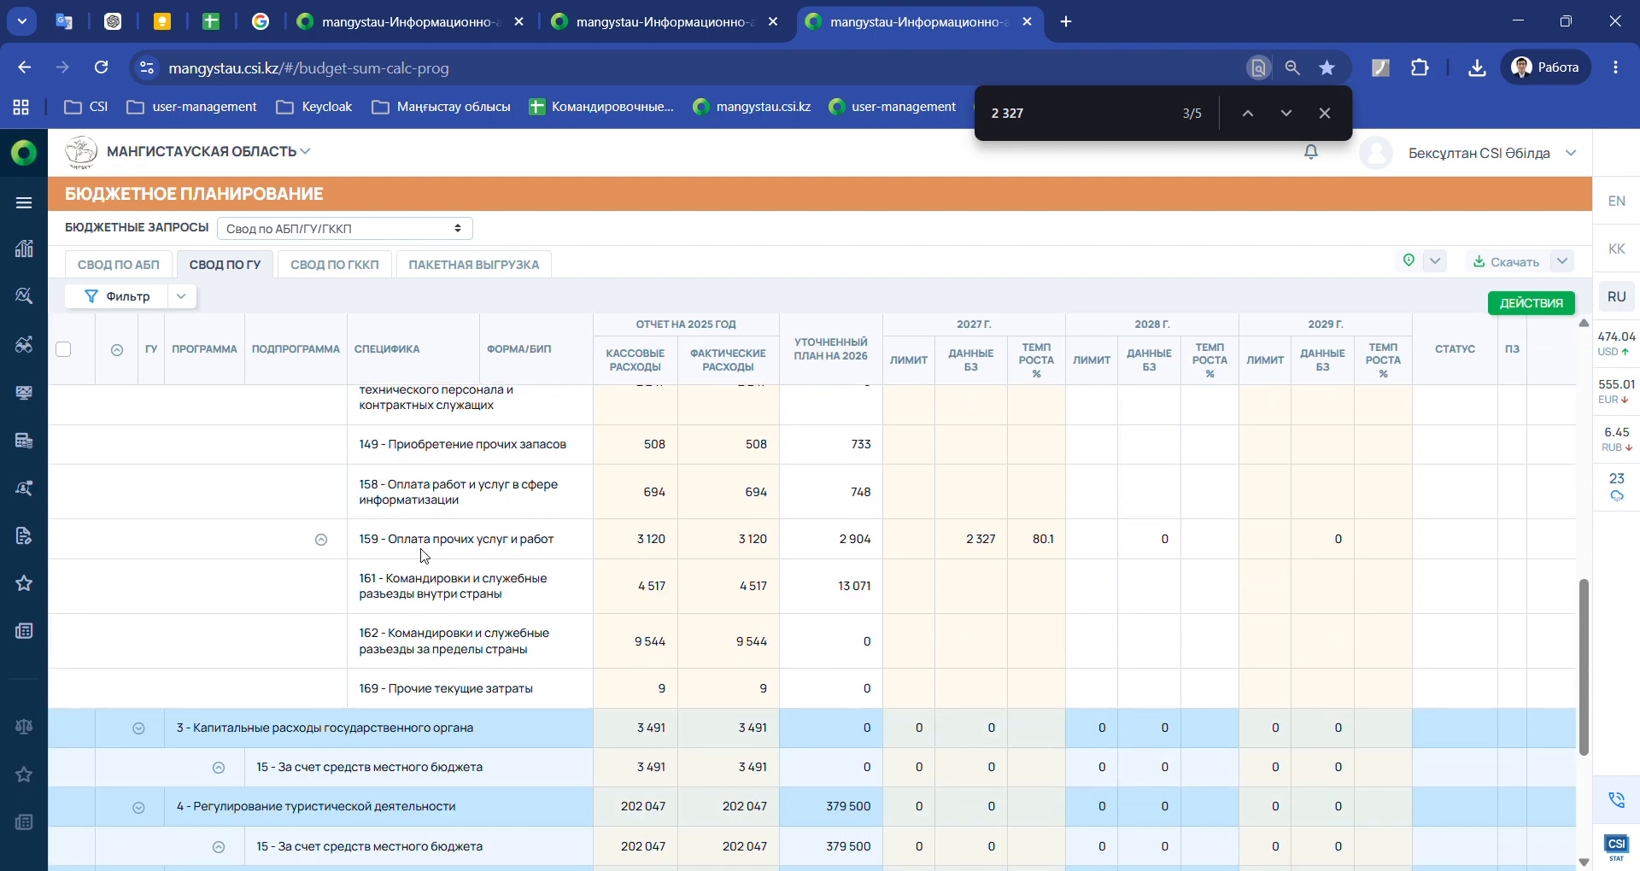
click(321, 540)
drag(955, 583, 1030, 579)
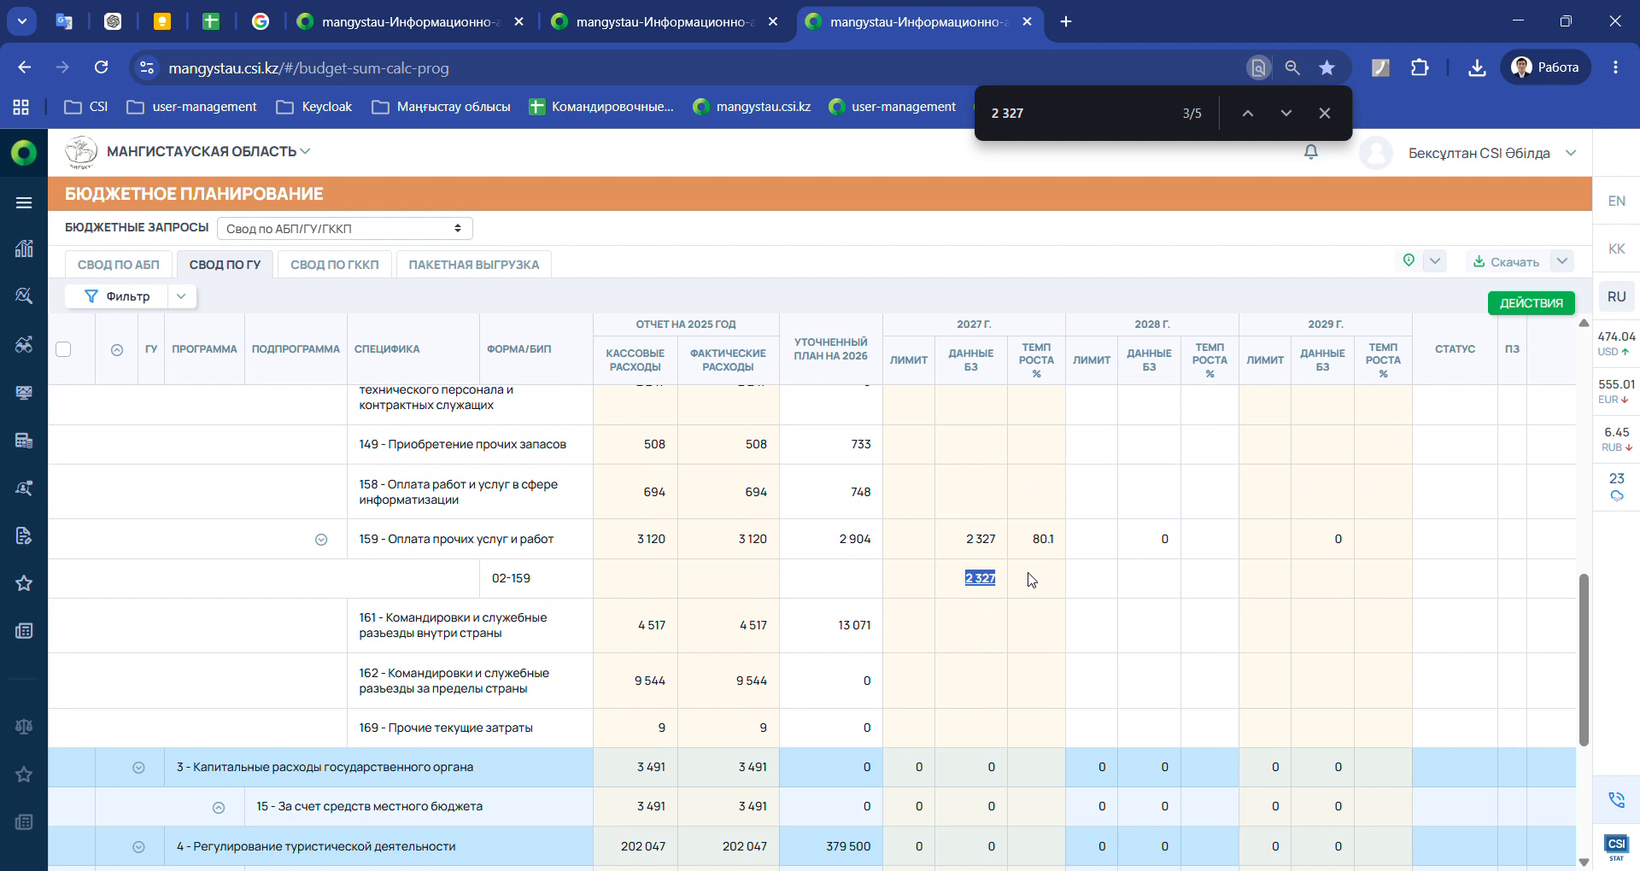
Examine the 2027 columns of the specifics above 159 in the summary by ГУ, highlighting specifics 149 and 135
scroll(959, 504, up, 1)
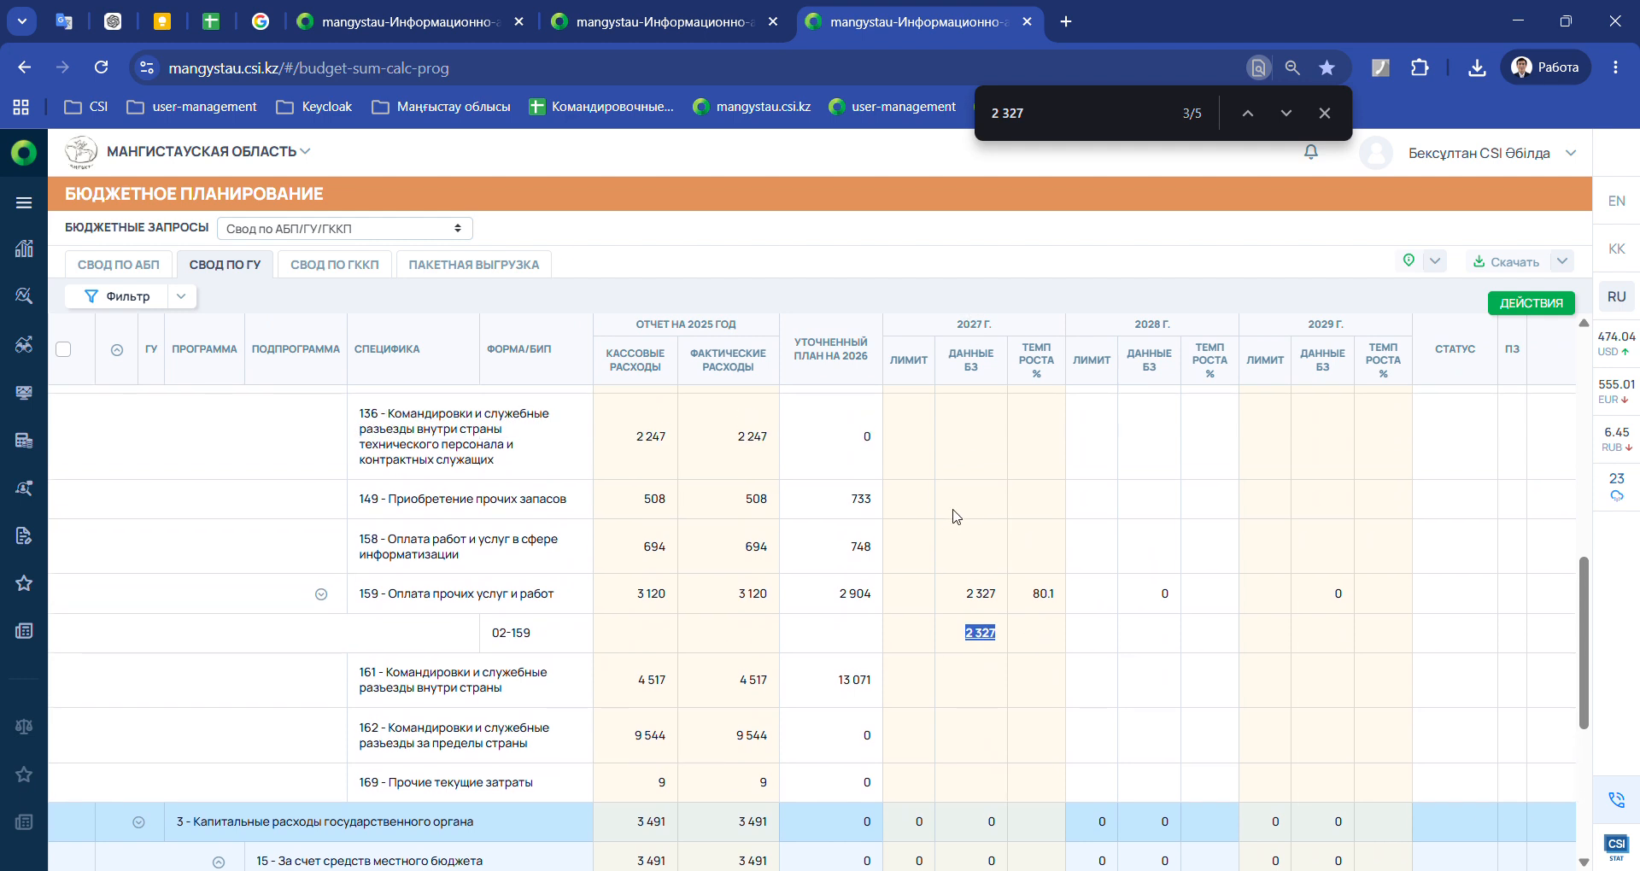
scroll(955, 516, up, 1)
drag(359, 551, 445, 554)
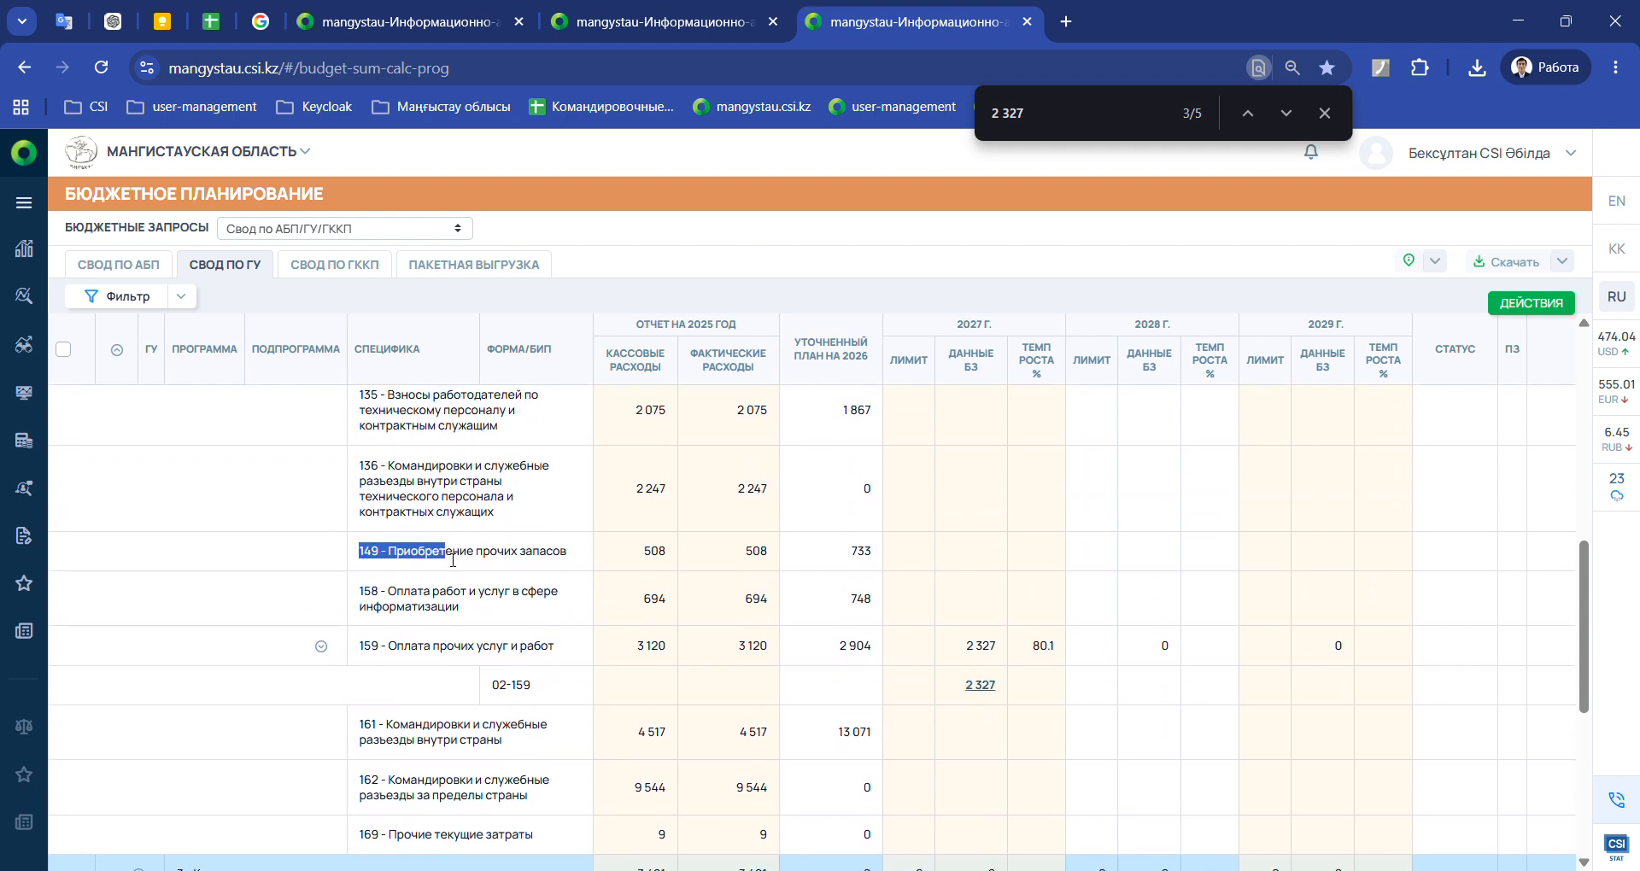
scroll(449, 556, up, 1)
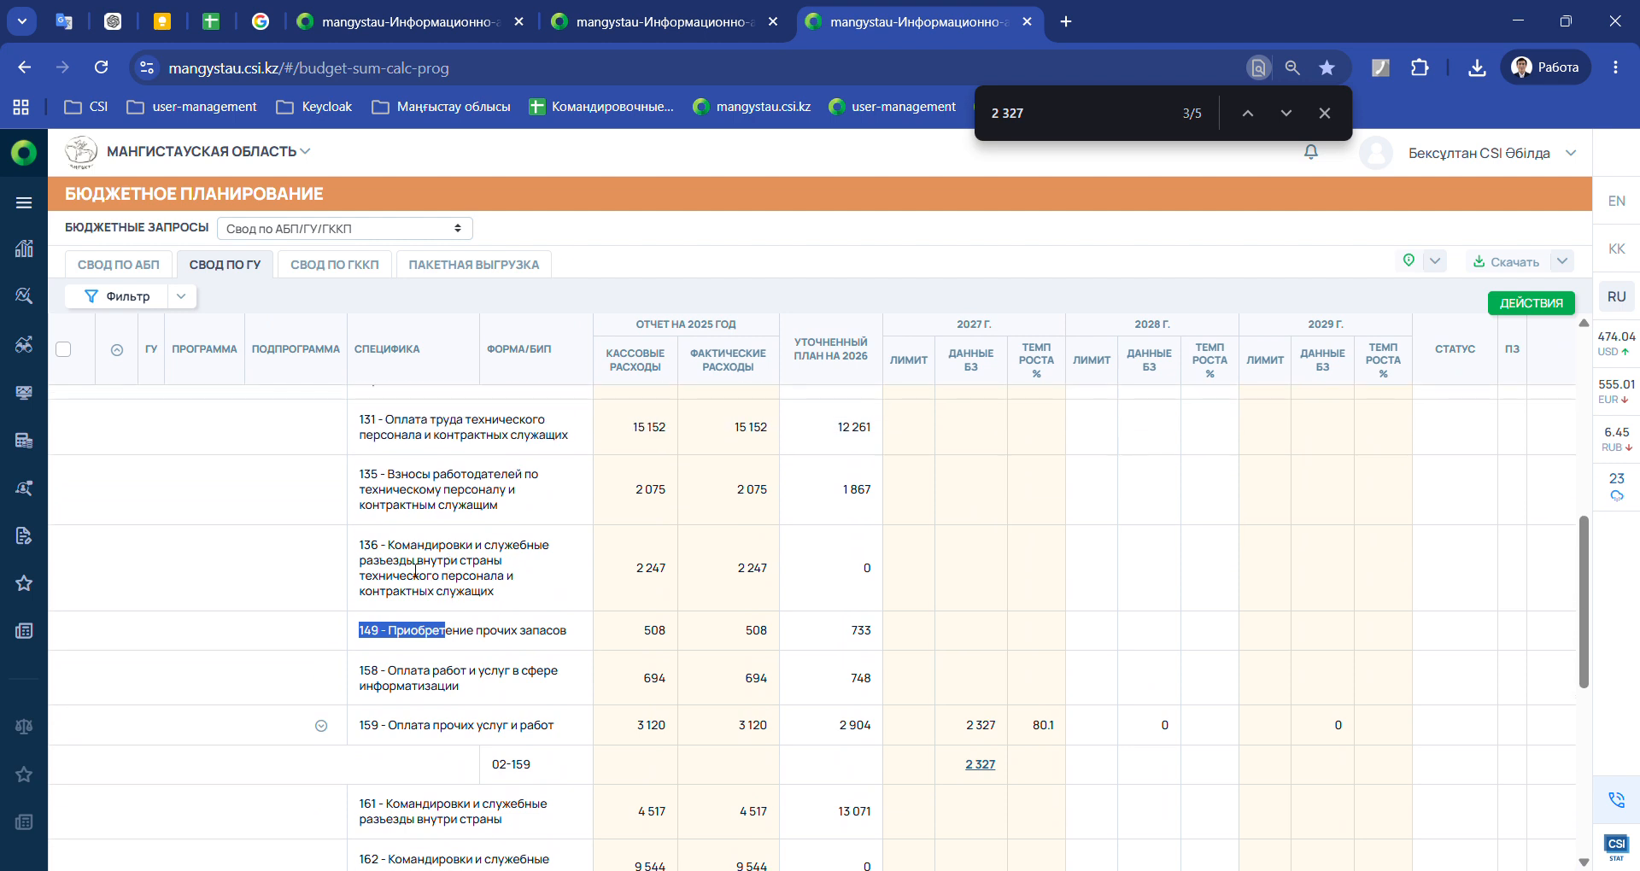
scroll(374, 642, up, 5)
drag(353, 433, 427, 433)
scroll(427, 433, down, 2)
drag(358, 710, 504, 741)
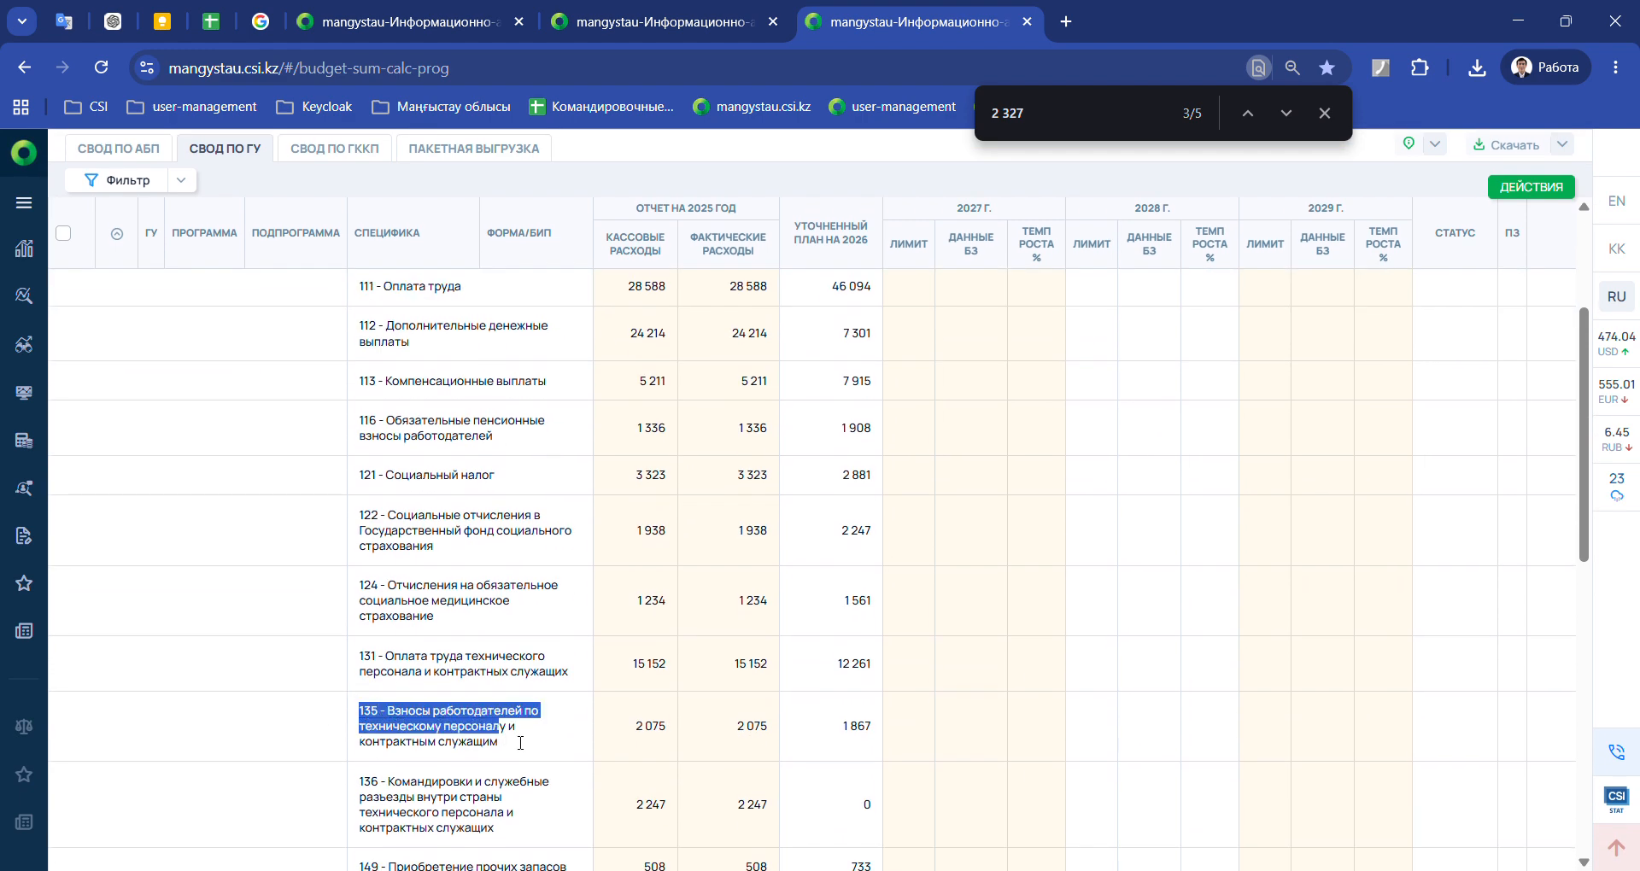
Compare the 2027 amounts of program 1 with those around specific 159, and highlight specific 161
scroll(504, 740, up, 4)
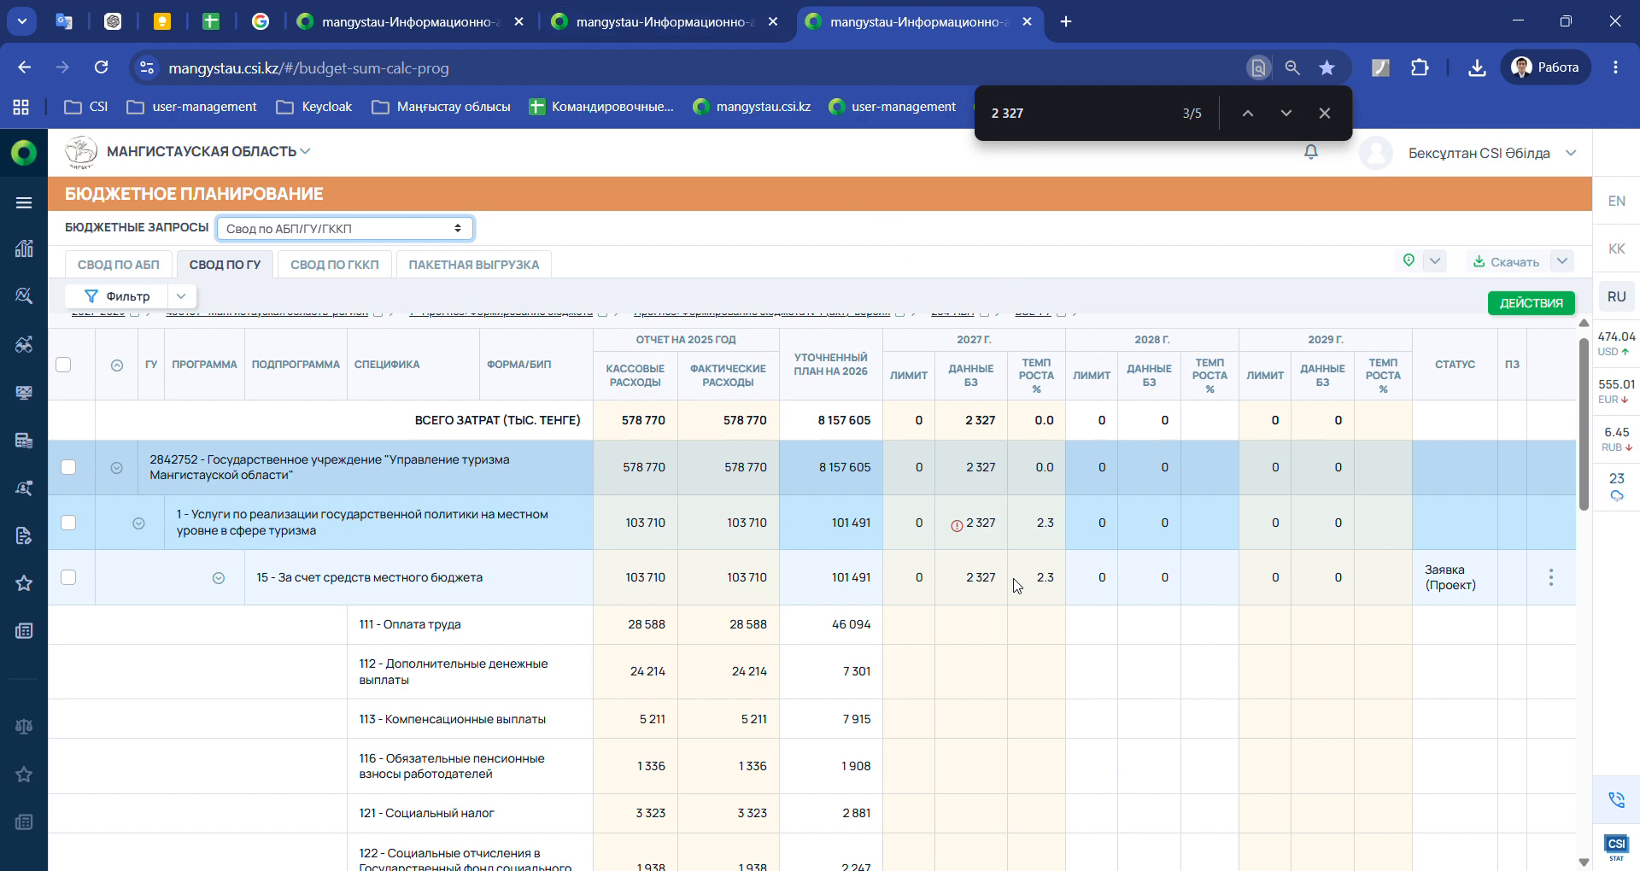
scroll(1050, 574, down, 10)
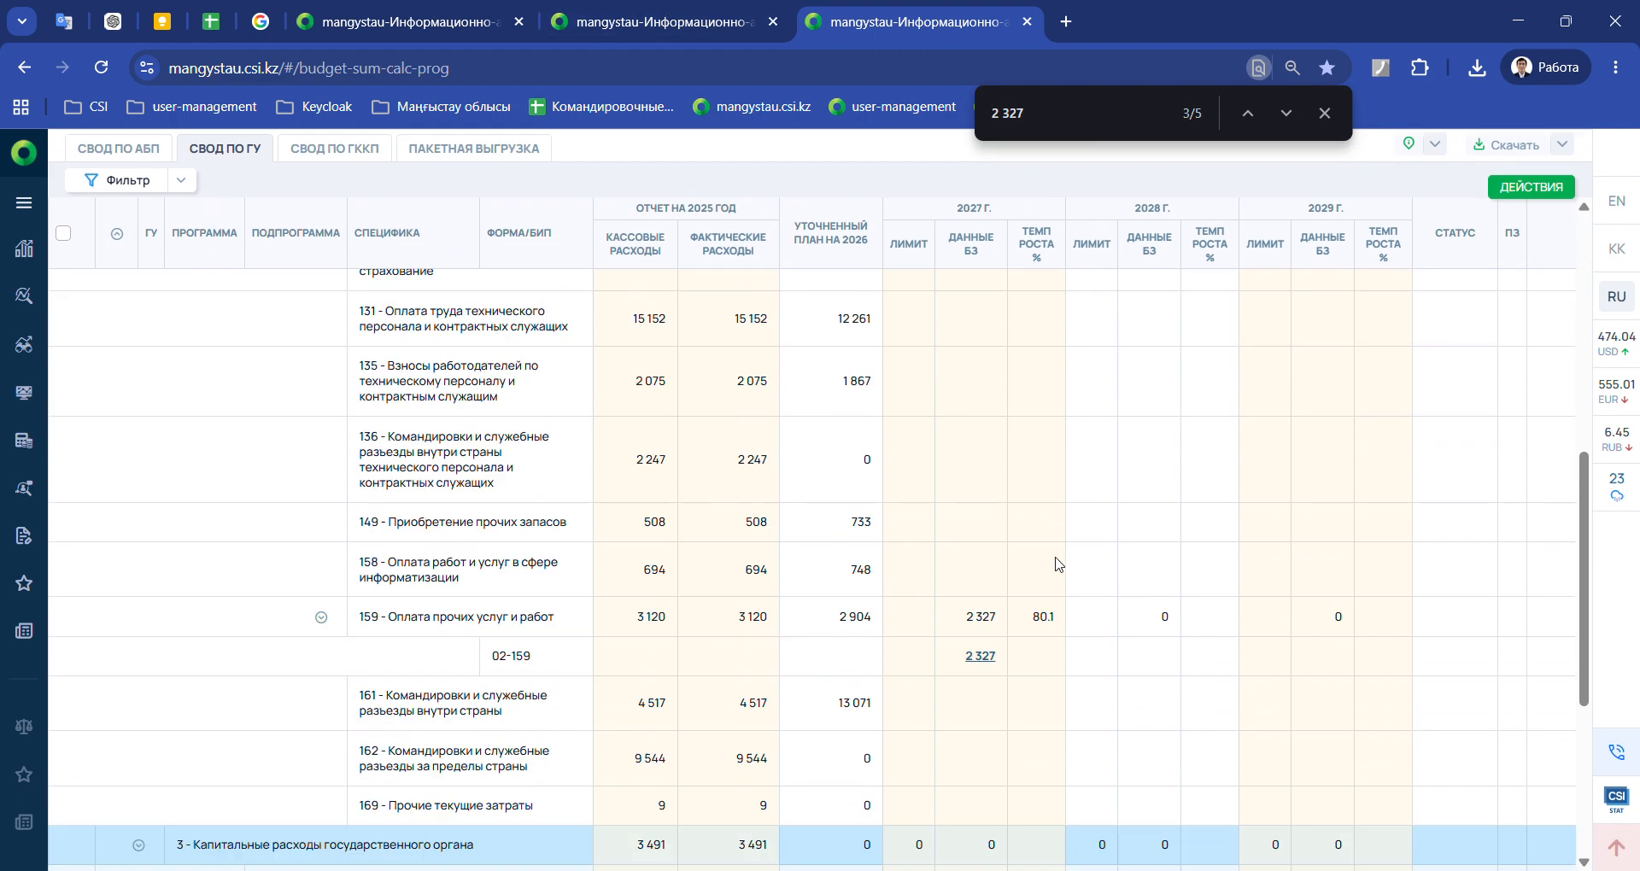
scroll(1042, 529, up, 2)
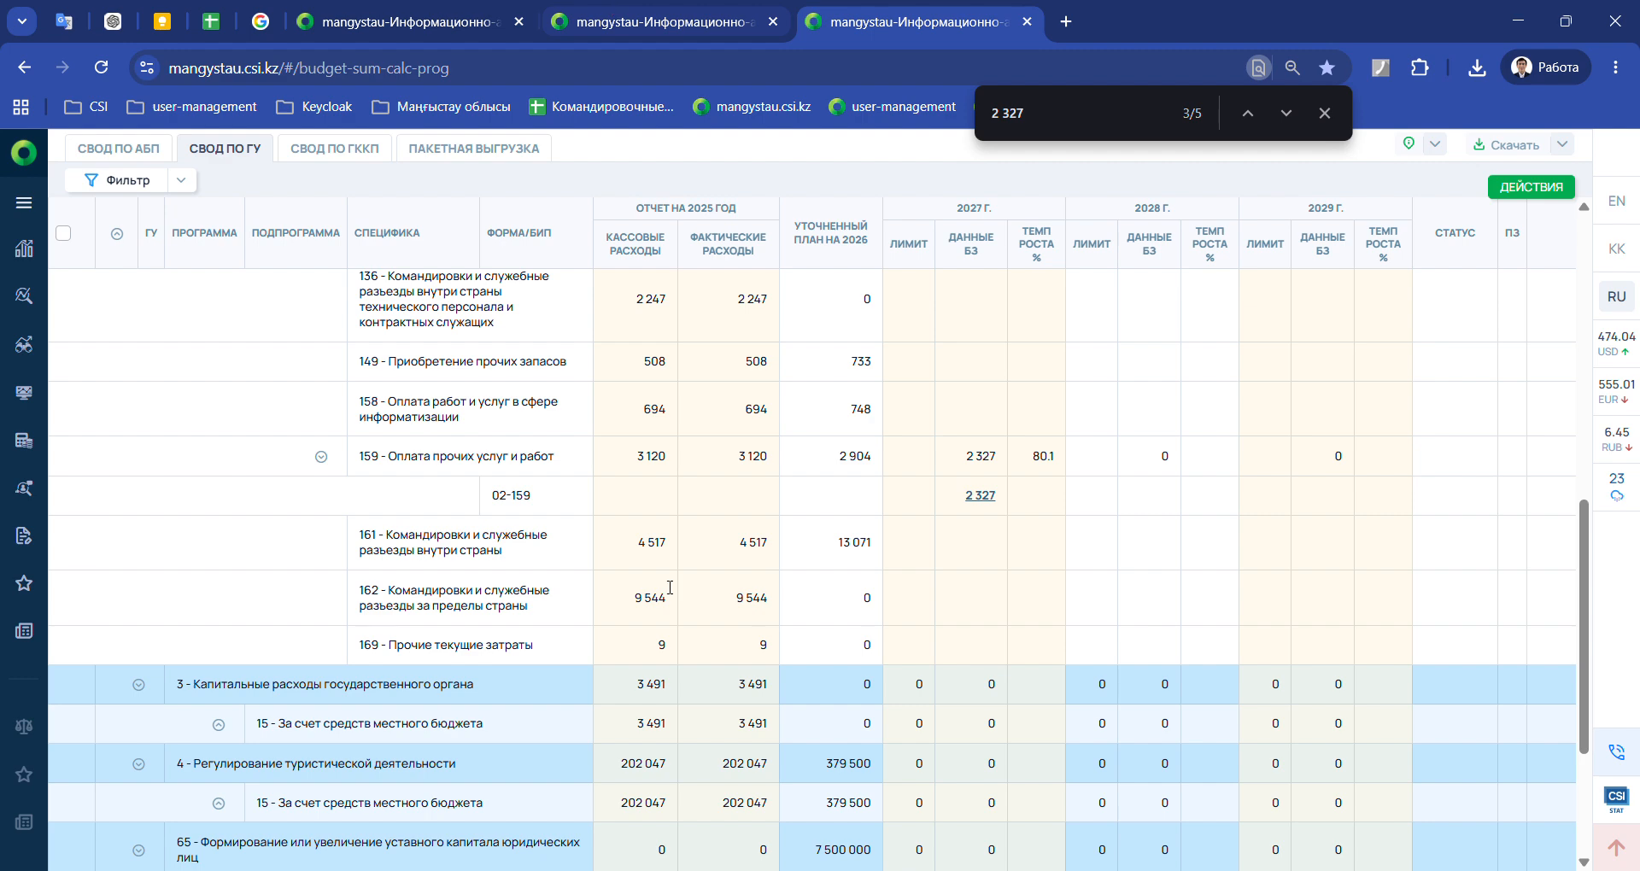
drag(368, 562, 443, 556)
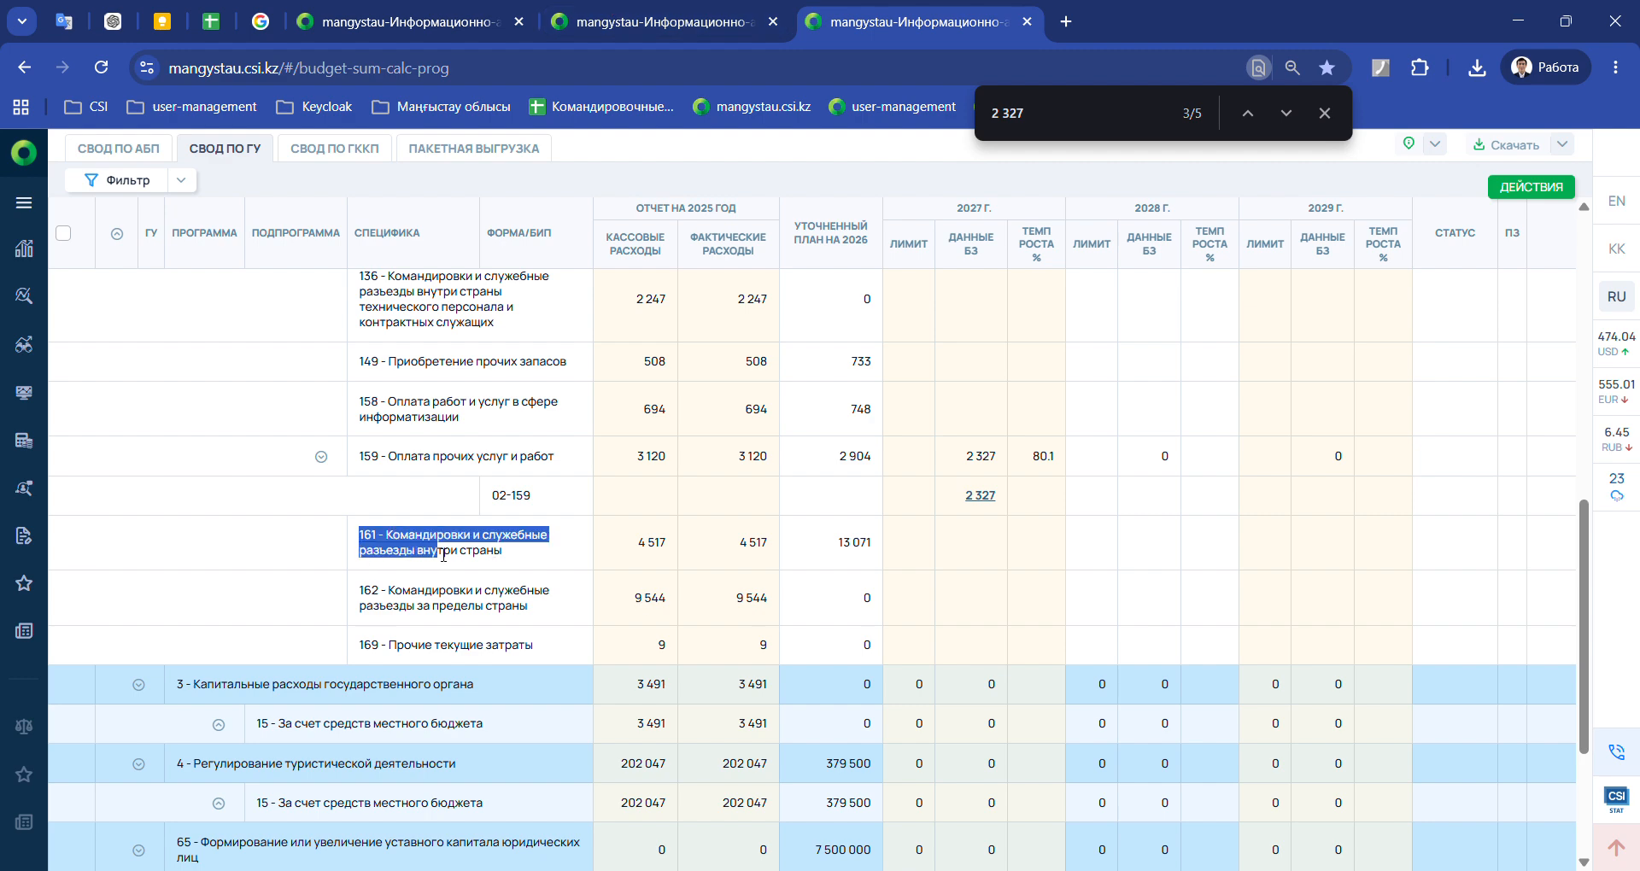
Check the filter parameters in the earlier opened summary and return to the start of the refreshed summary by ГУ
click(653, 9)
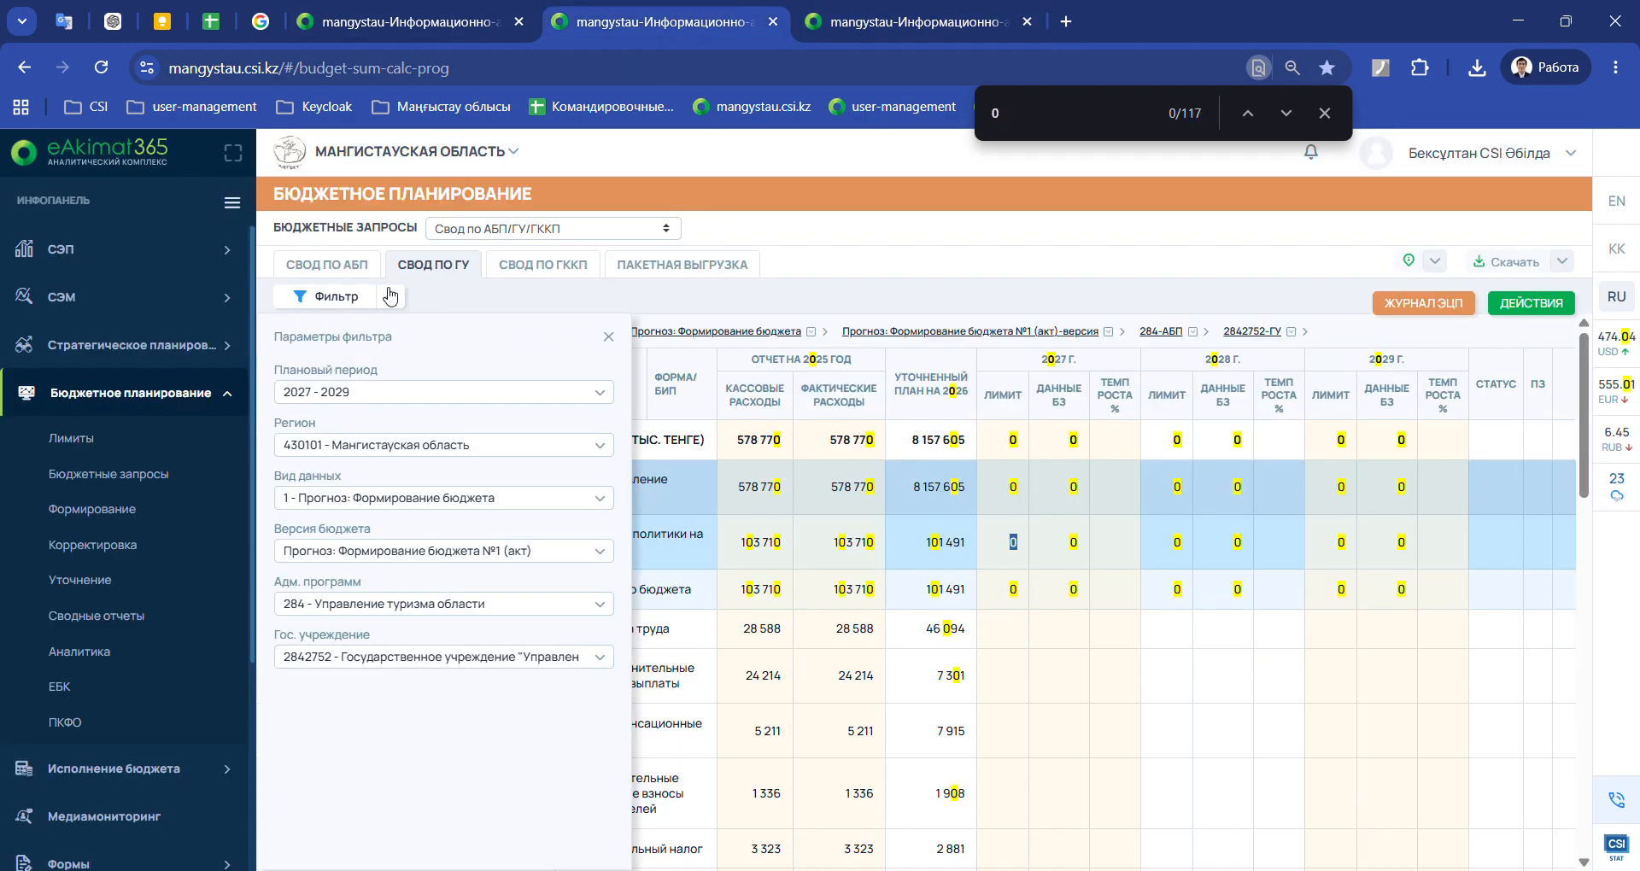
click(833, 9)
scroll(282, 301, up, 10)
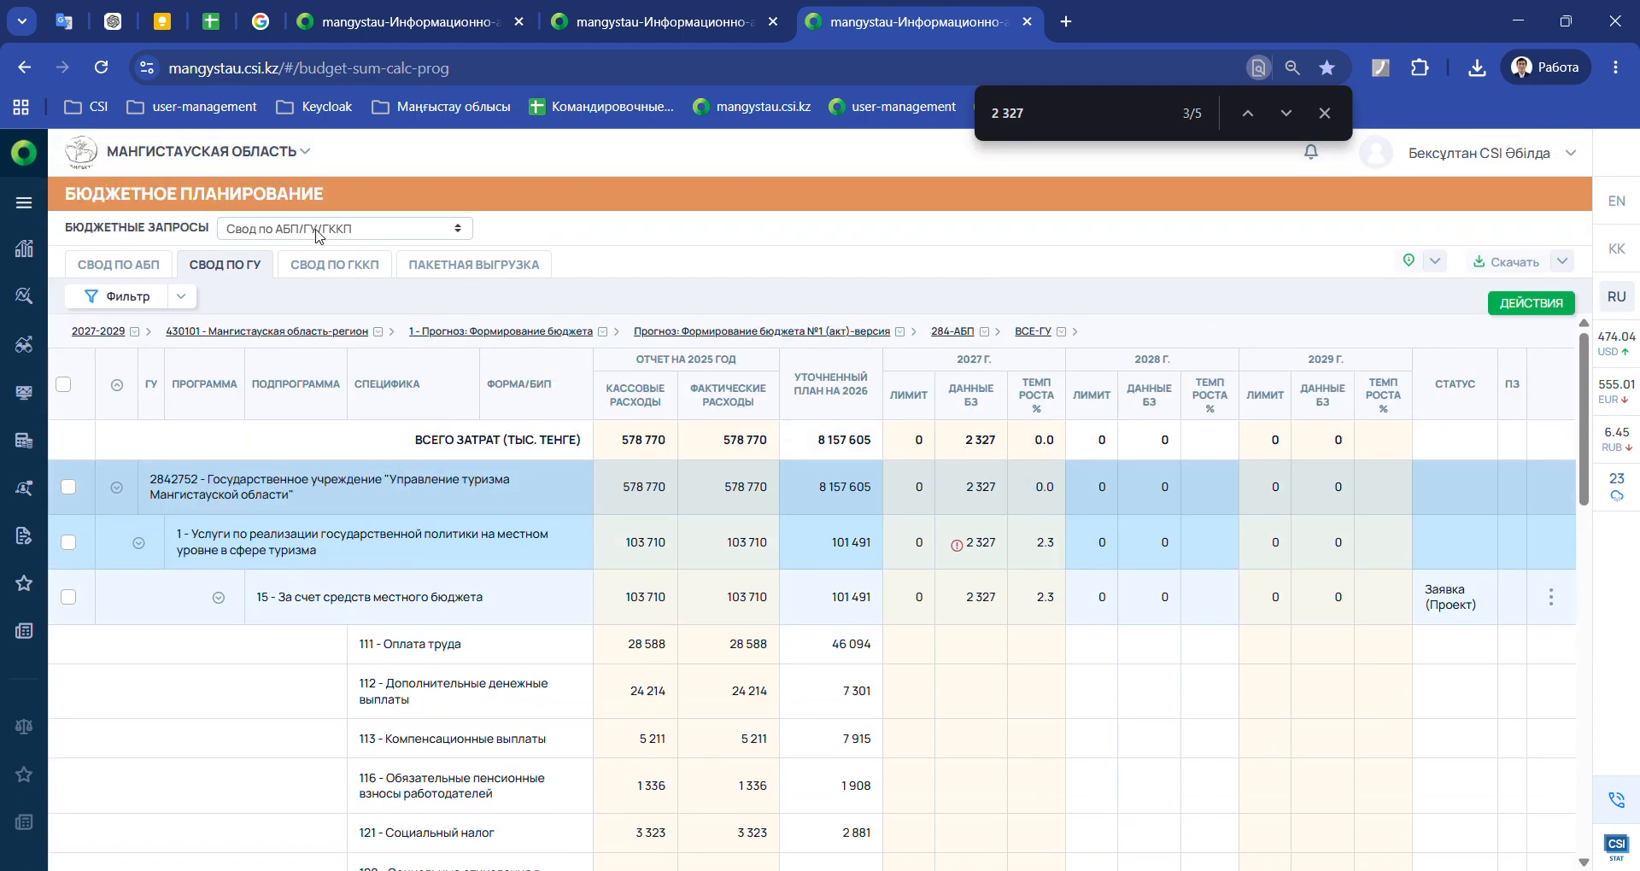
Switch the budget requests to the calculation forms (Формы расчётов) and highlight the "БЮДЖЕТНЫЕ ЗАПРОСЫ" label
key(Up)
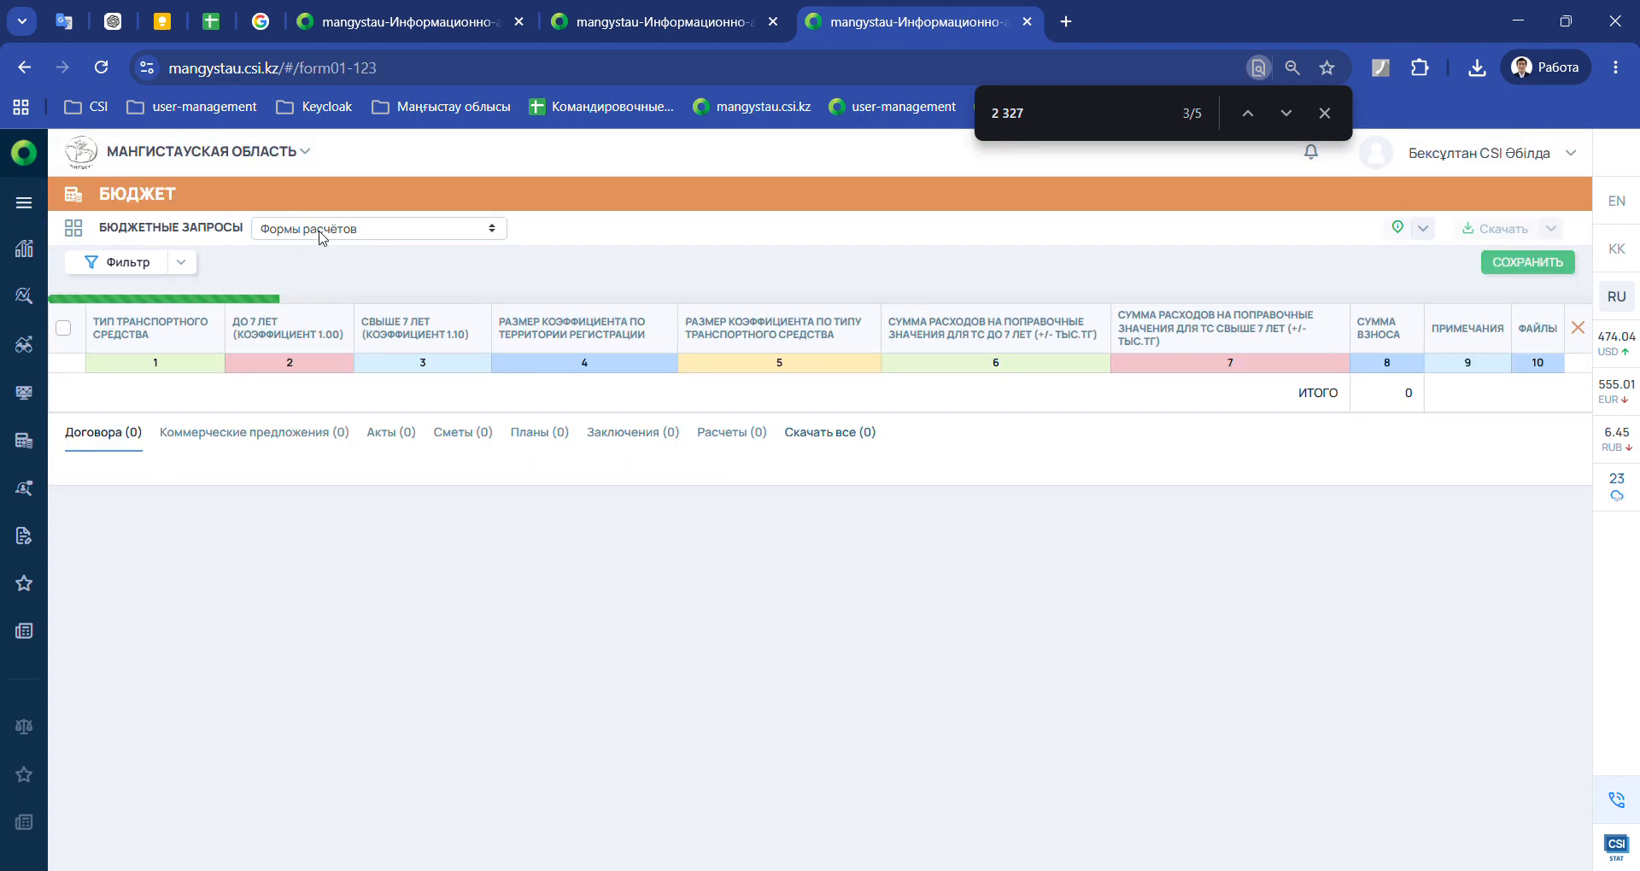
drag(95, 229, 264, 242)
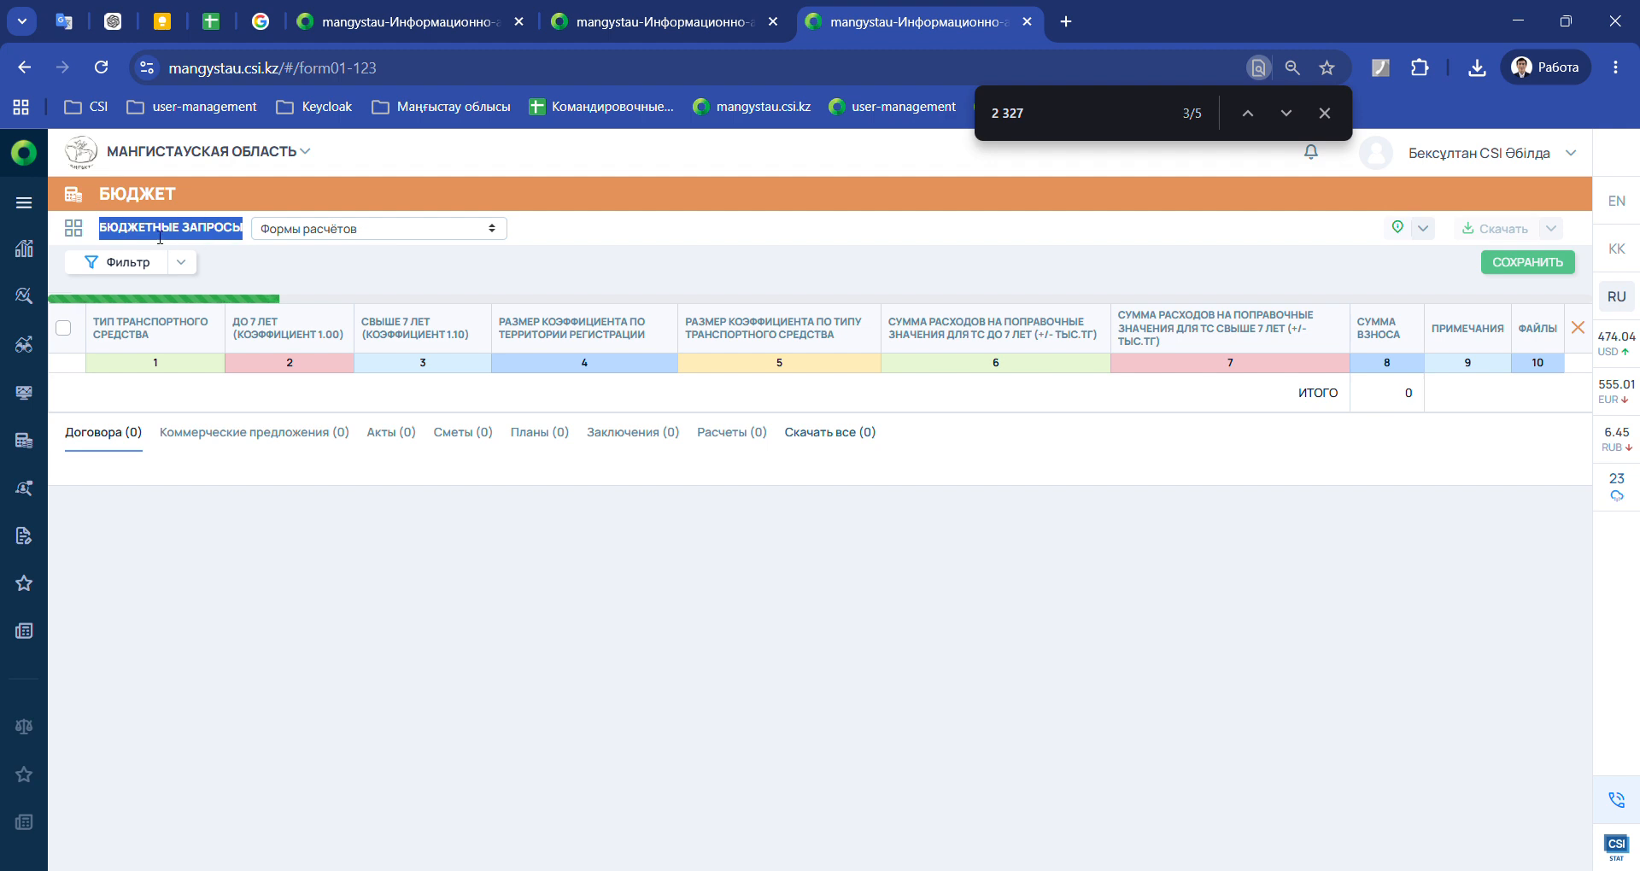
click(274, 235)
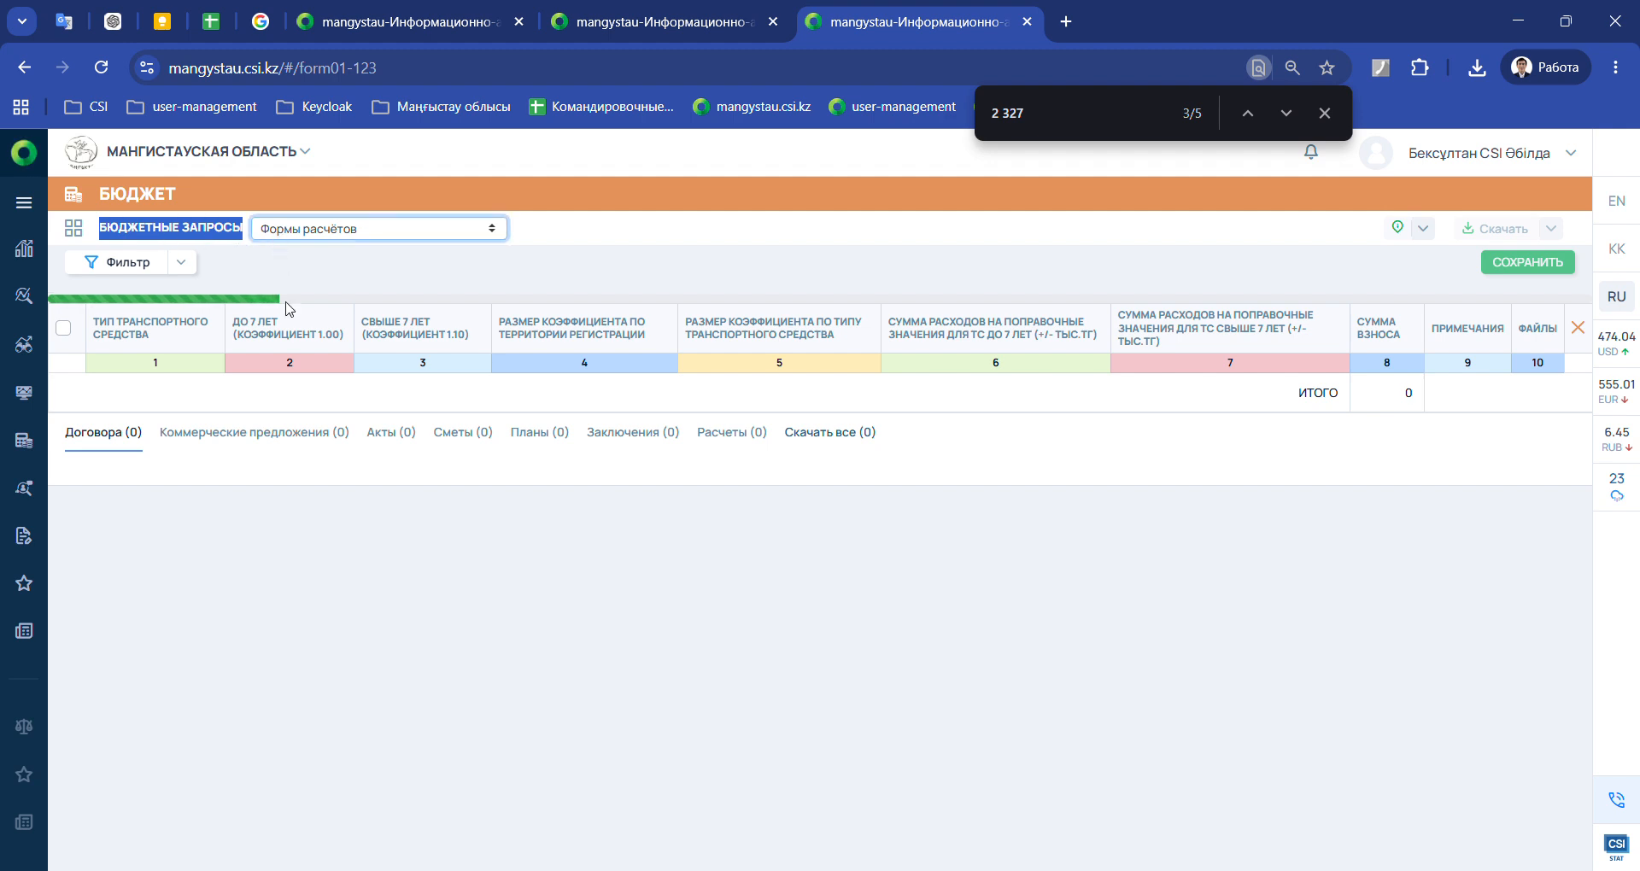
Filter the calculation forms by administrator 284 - Управление туризма области and program 1
click(181, 263)
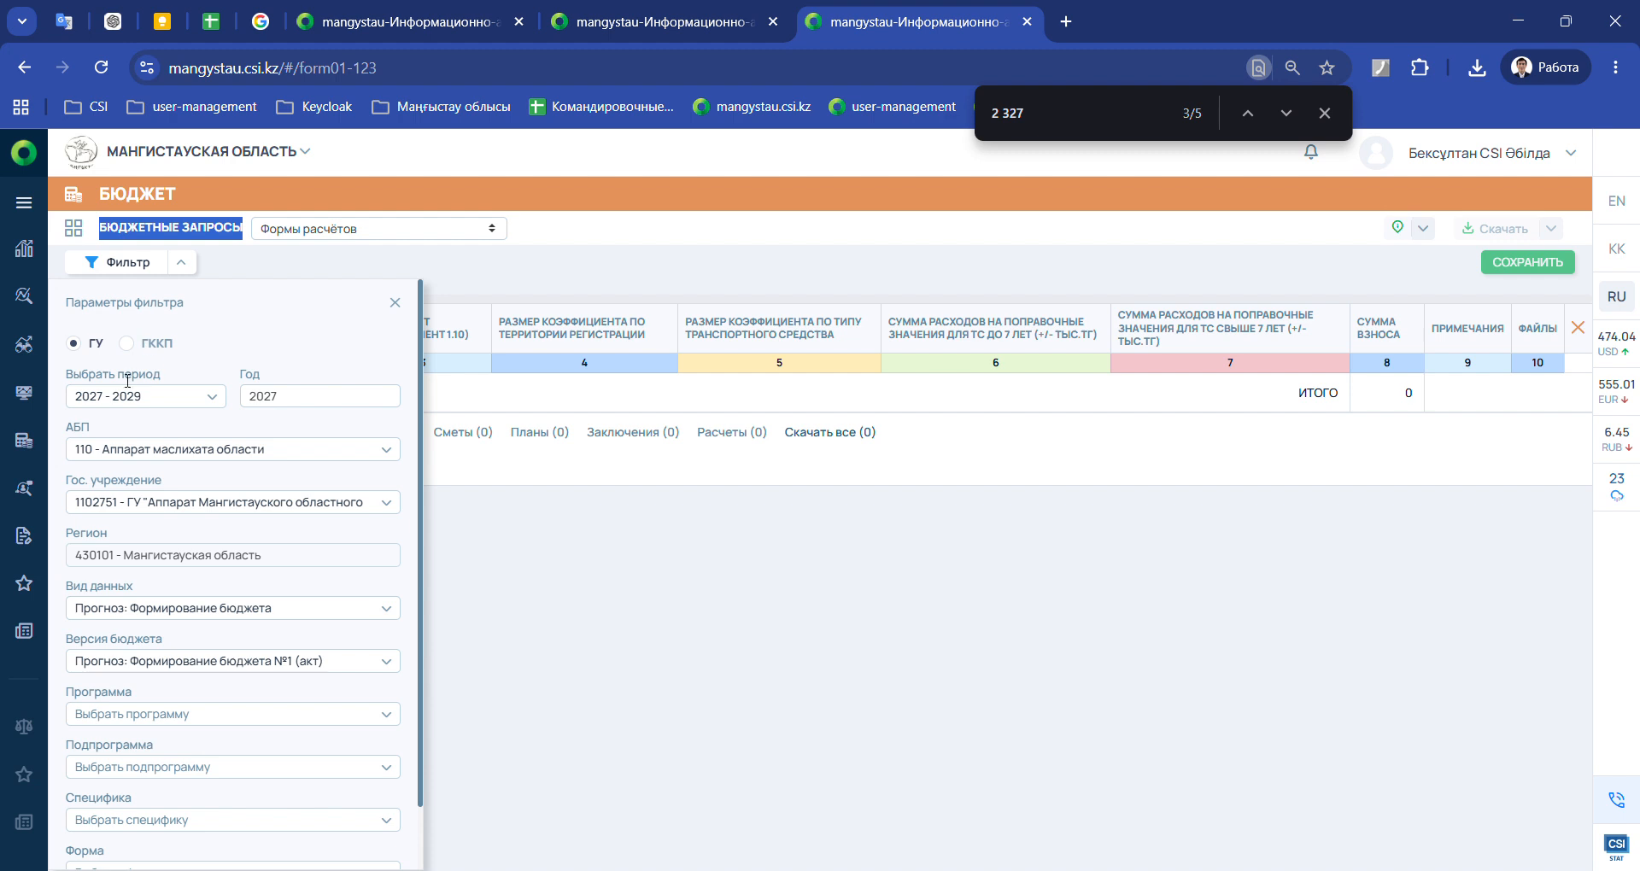
click(139, 449)
text(284)
key(Return)
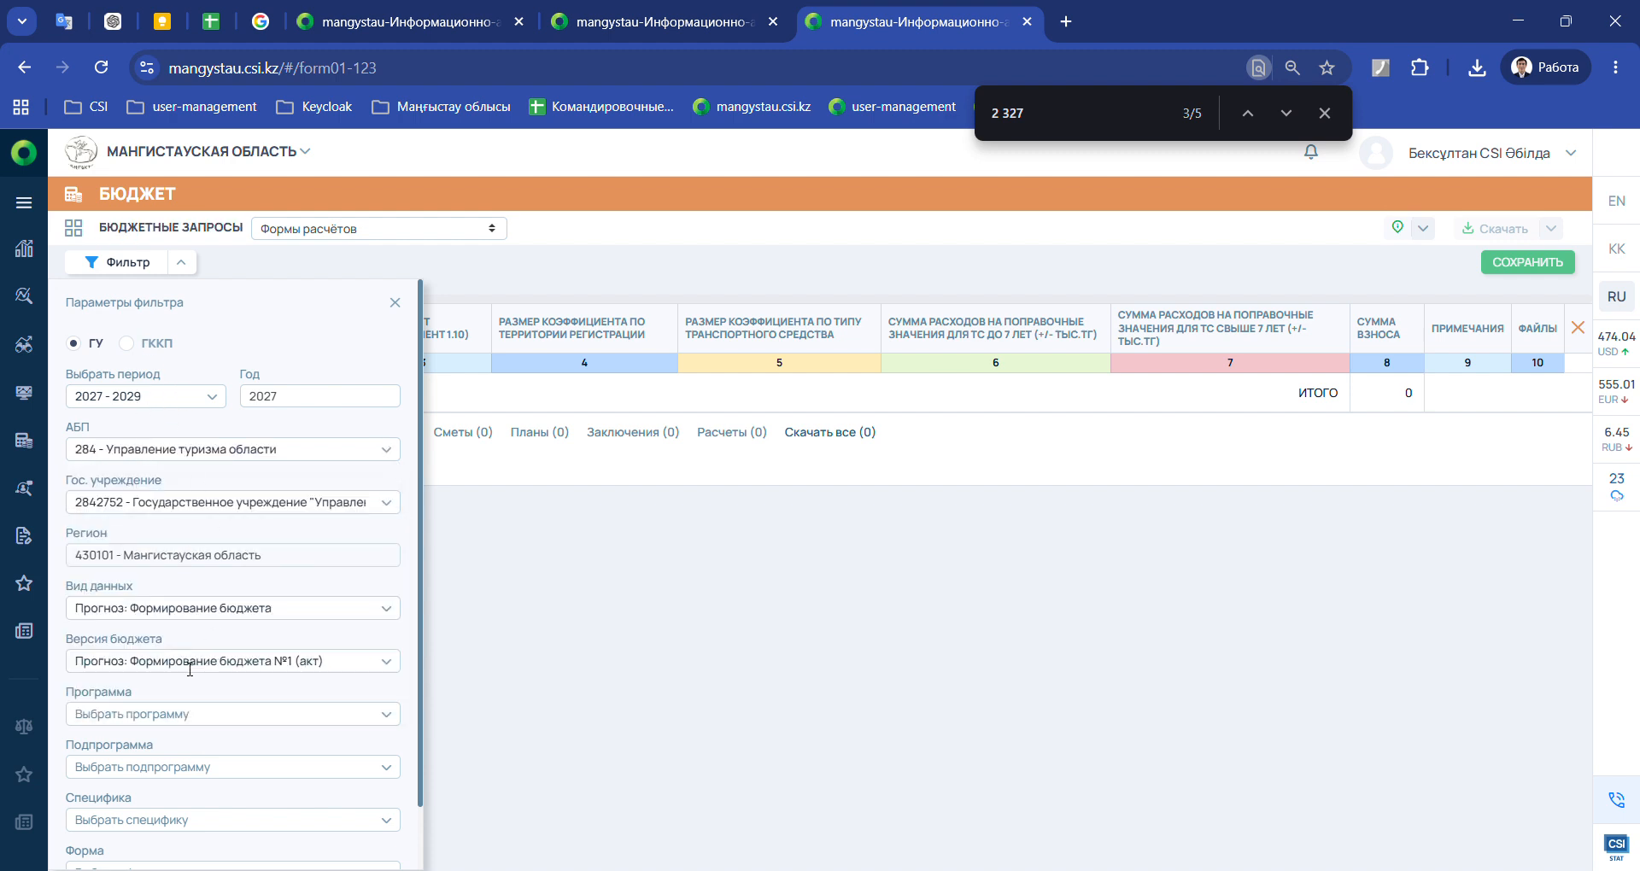
scroll(192, 663, down, 1)
click(199, 643)
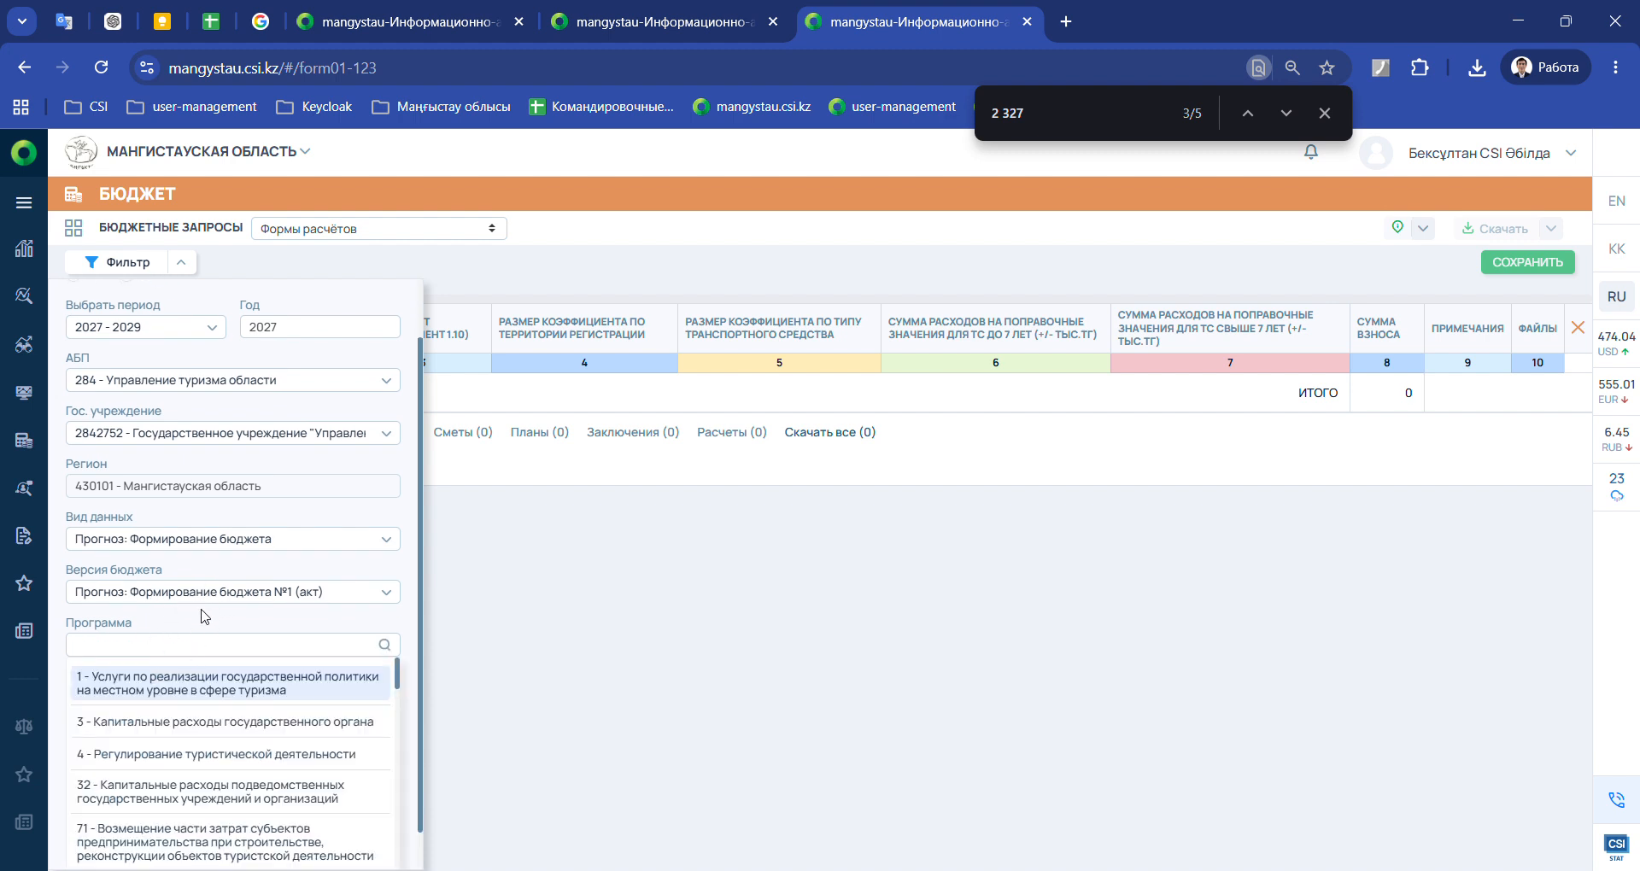
click(158, 692)
Set the forms filter to subprogram 15 - За счет средств местного бюджета and specific 161
click(136, 699)
text(15)
key(Return)
click(170, 752)
text(161)
key(Return)
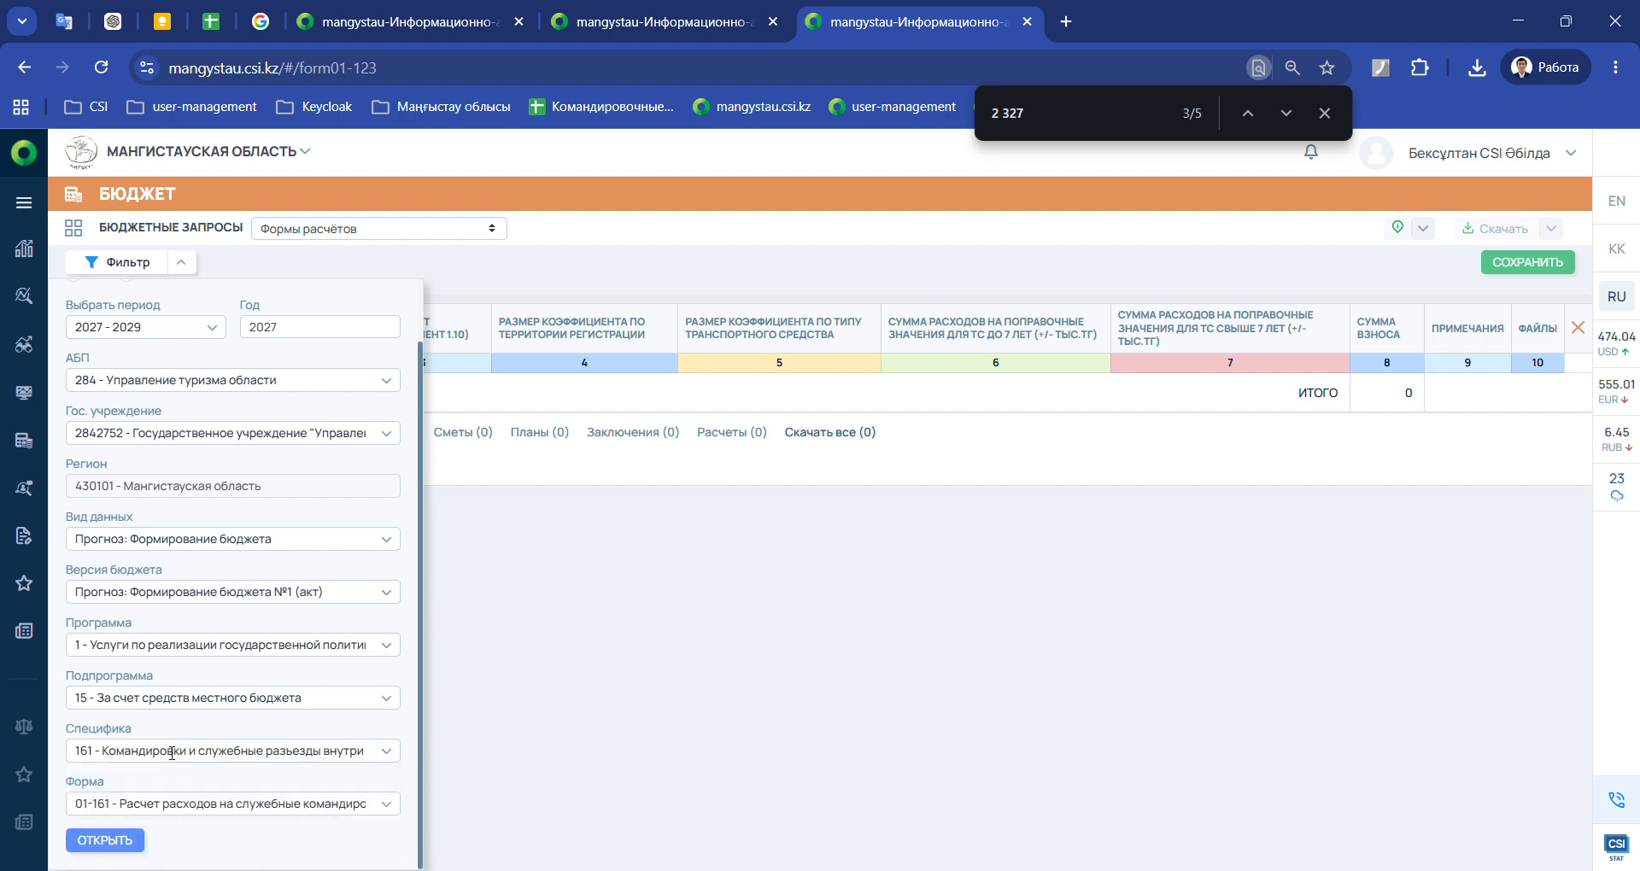
Open form 01-161 on business trips within the country, save it as it is and highlight its total and the save message
click(124, 810)
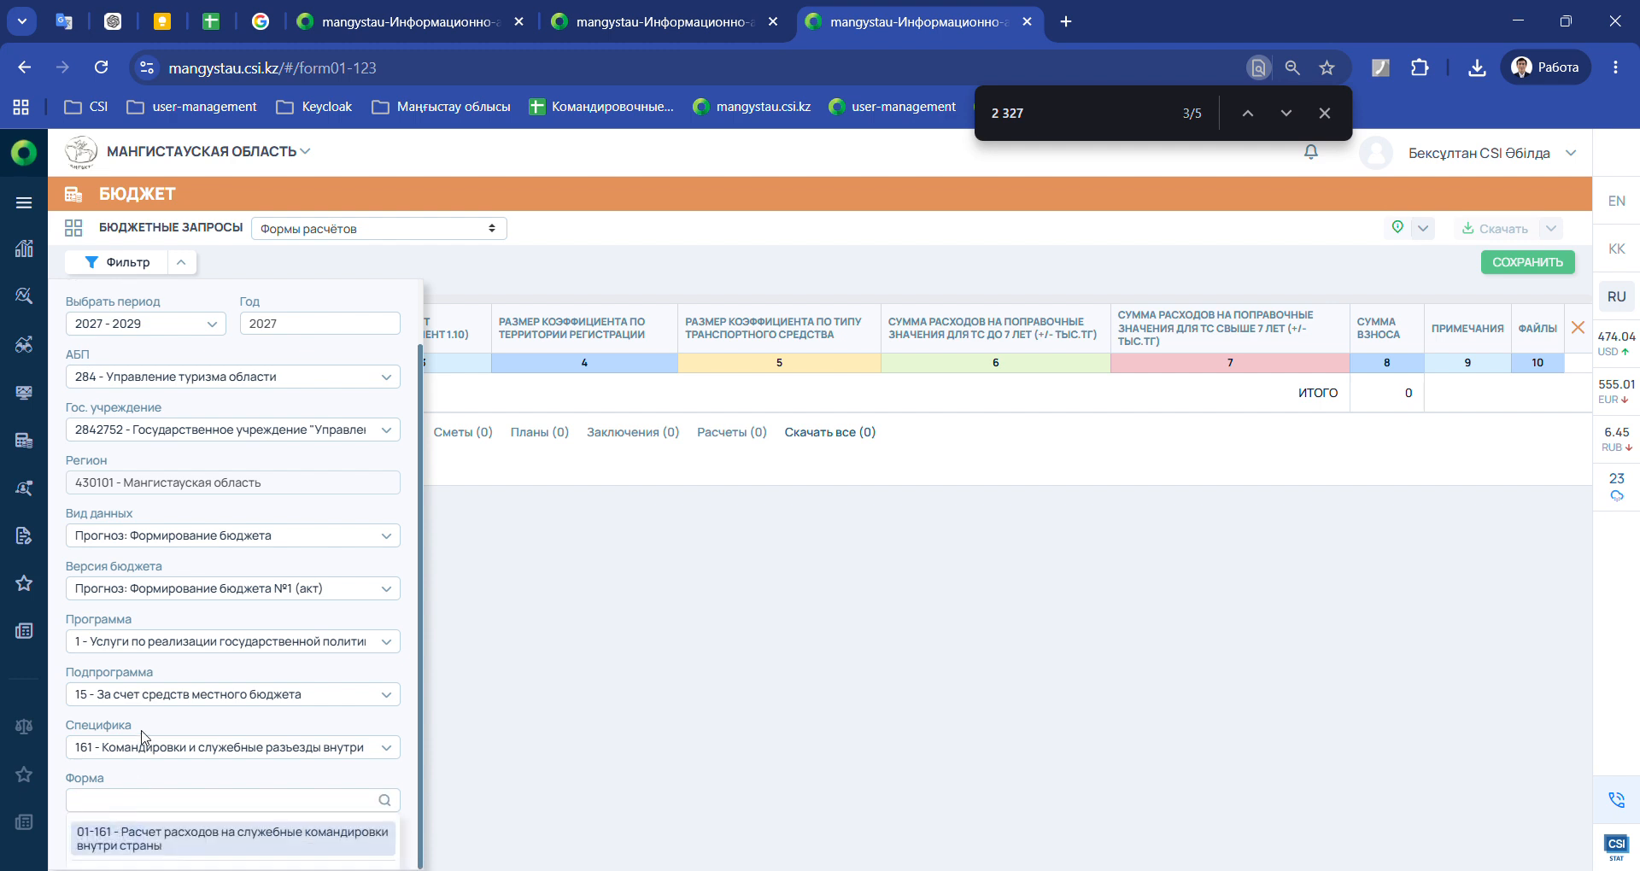
click(122, 846)
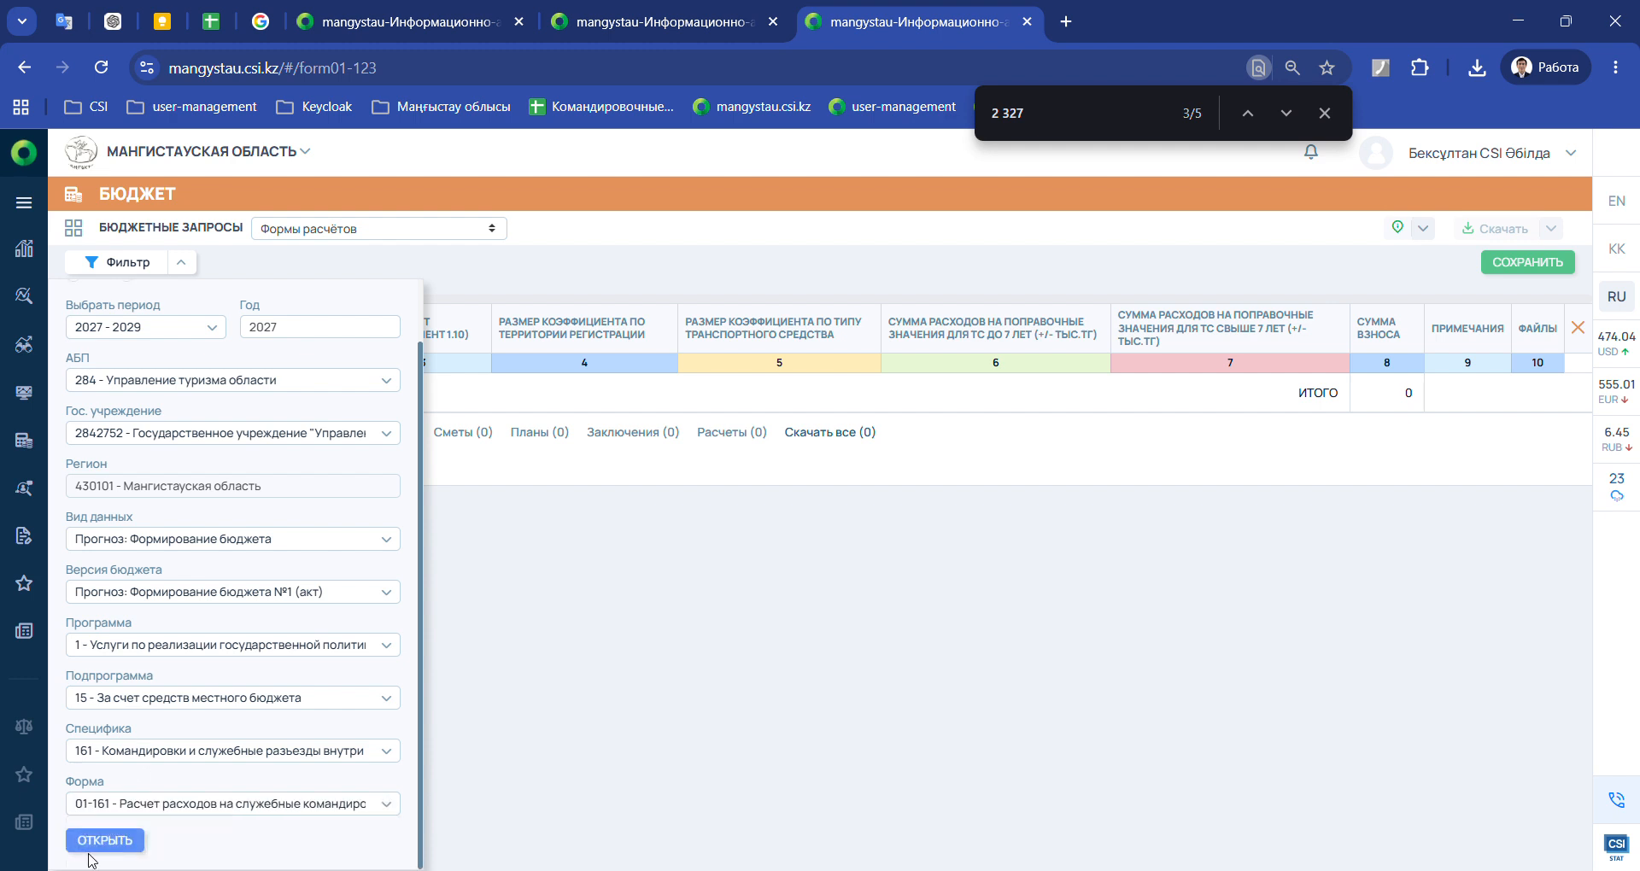
click(95, 845)
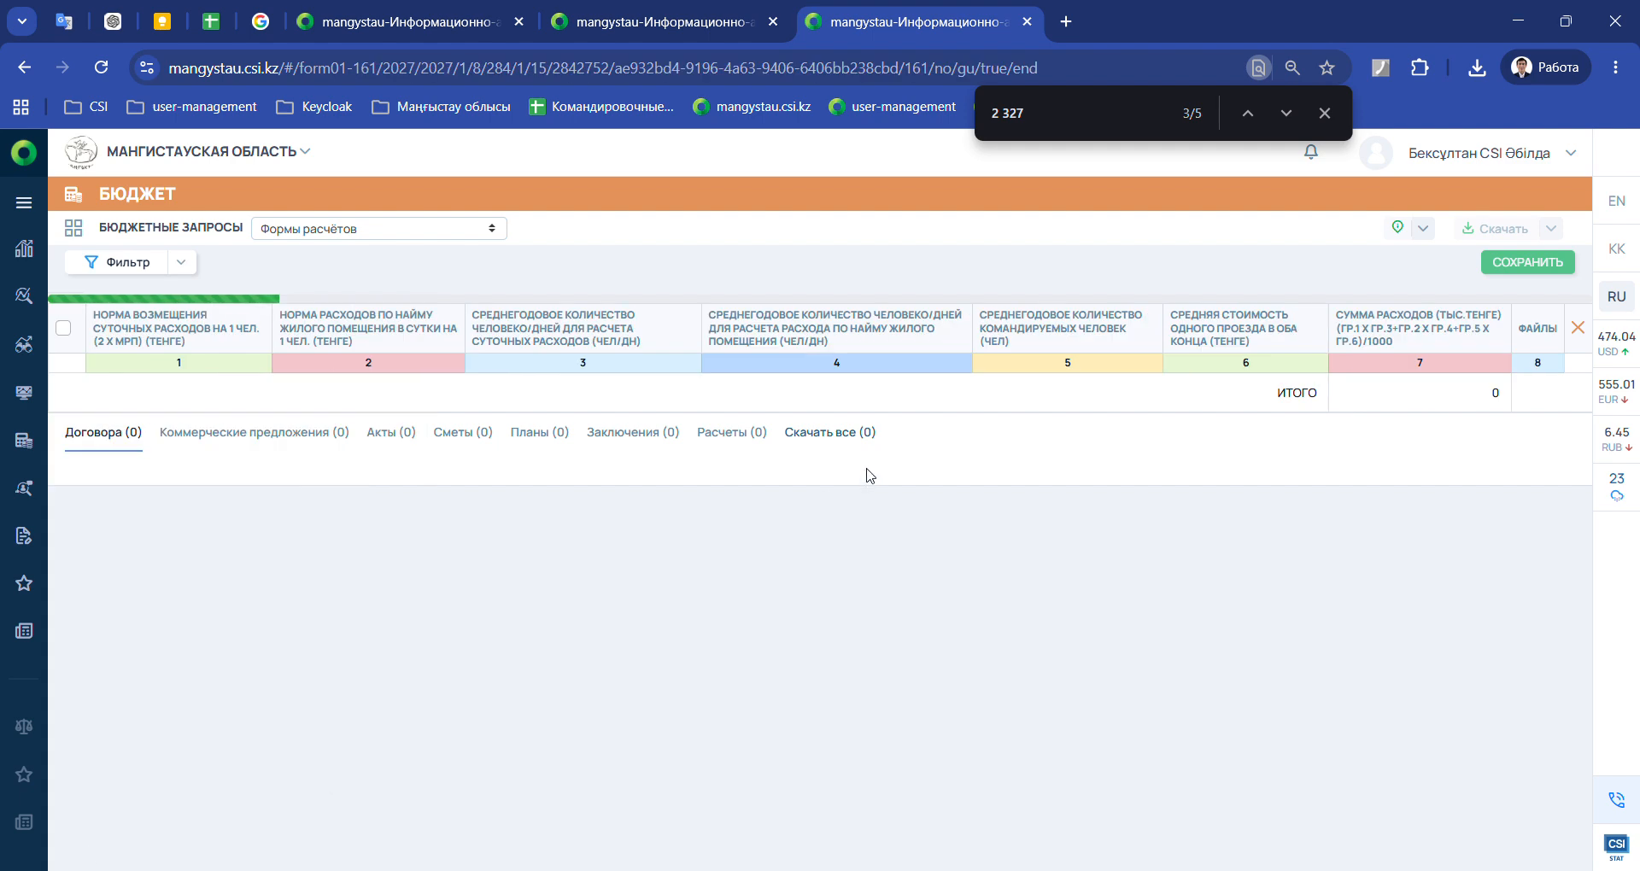
drag(1453, 555, 1495, 562)
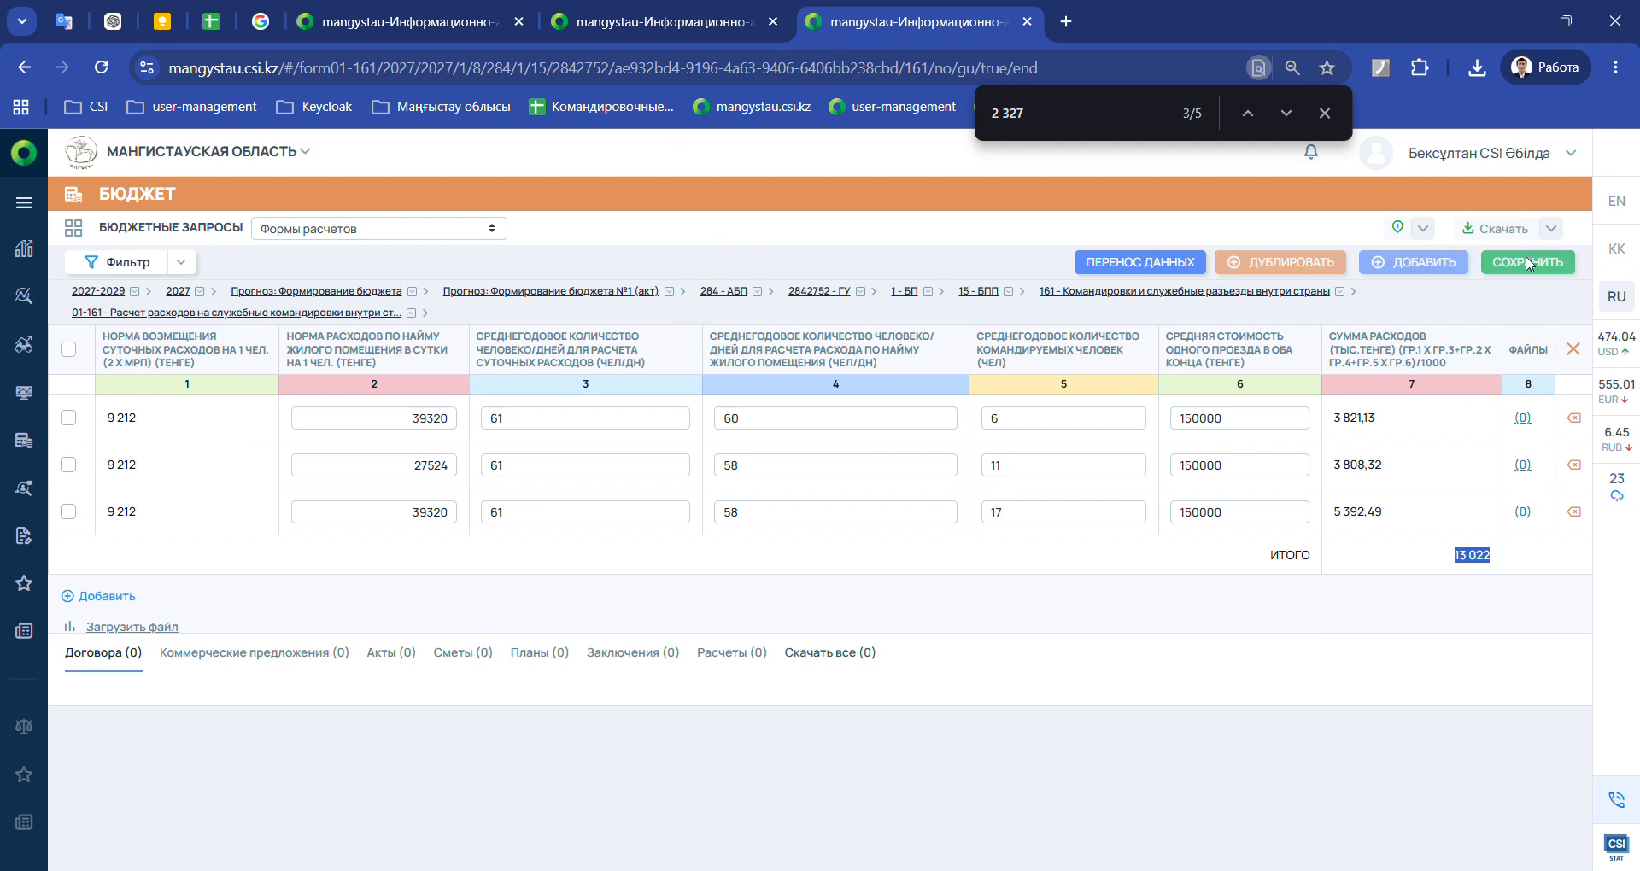
click(1523, 263)
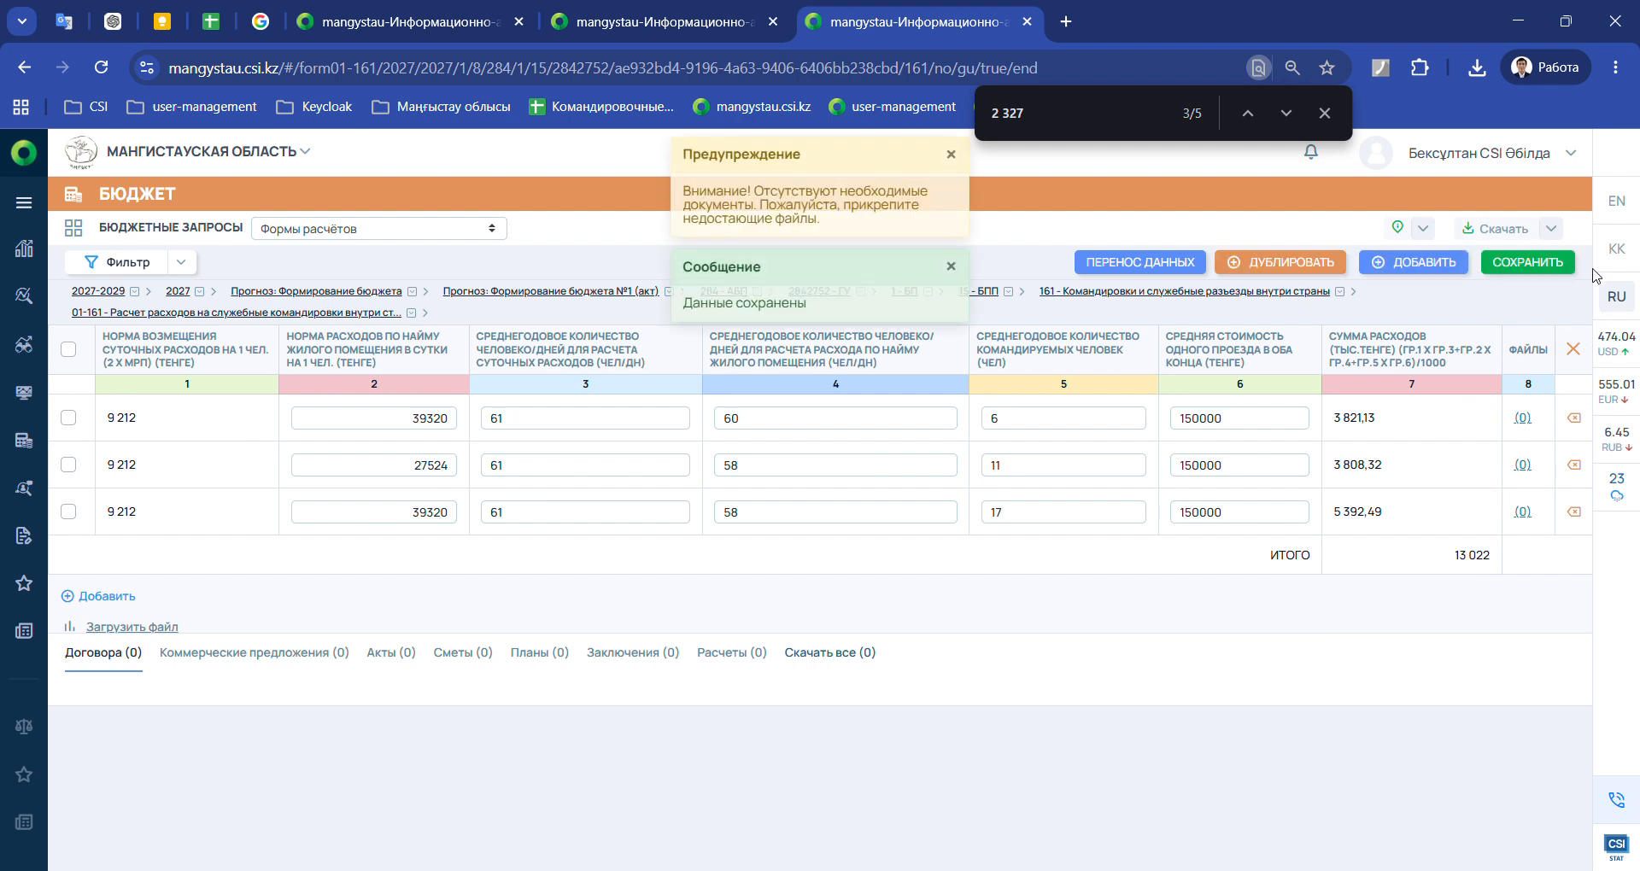
drag(680, 304, 824, 311)
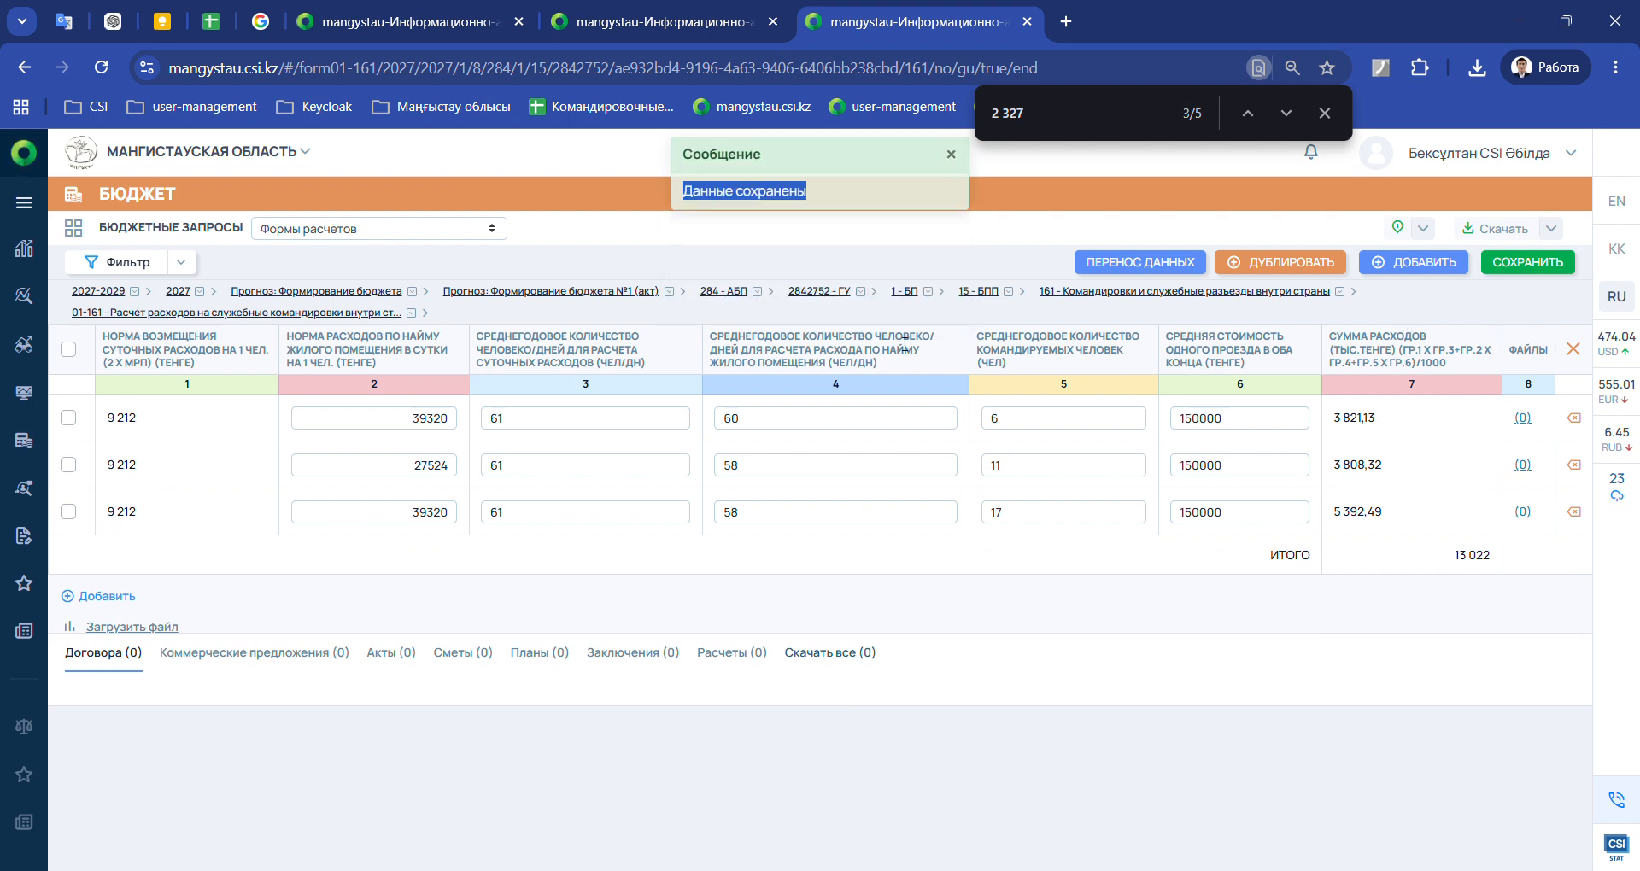
Re-enter 60 as the first row's person-days for lodging (column 4) and save form 01-161 again
click(775, 427)
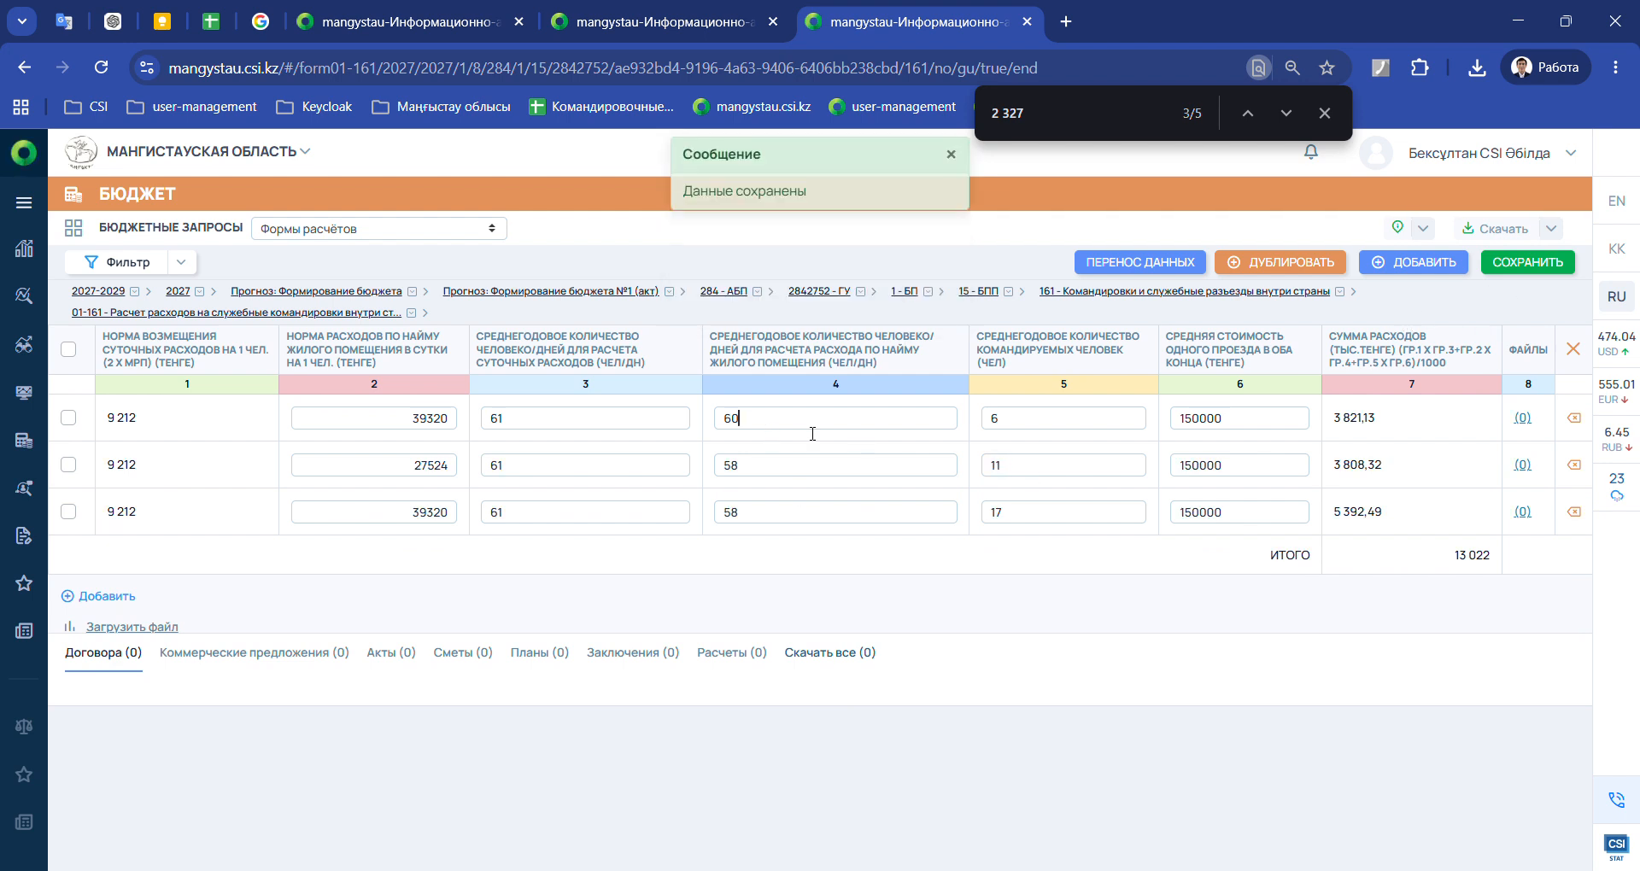
key(ctrl+a)
text(0)
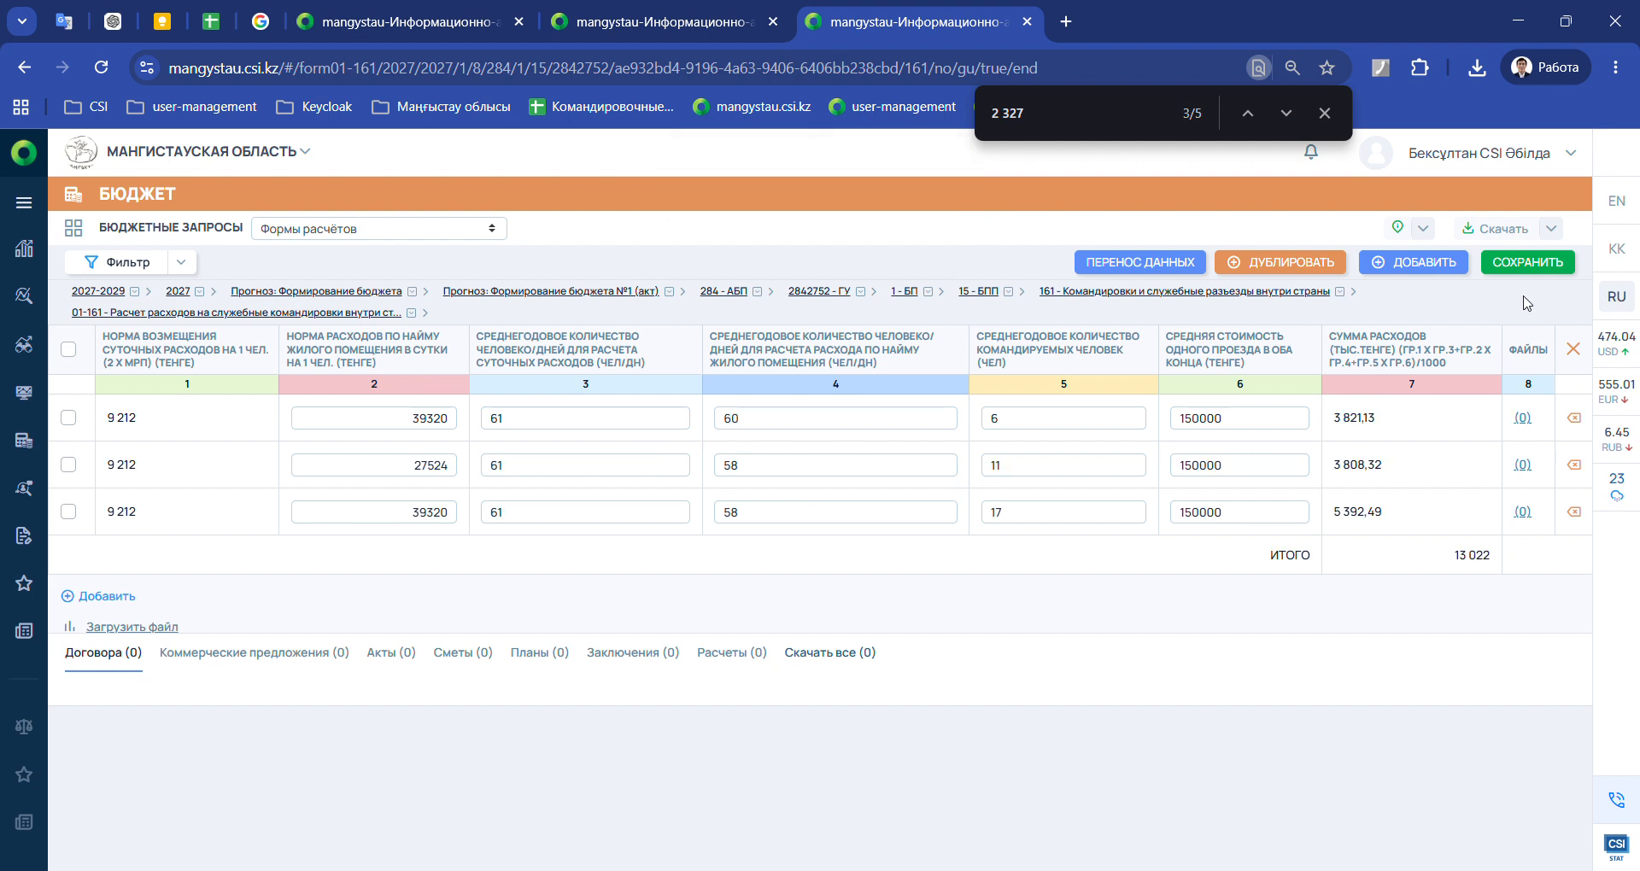
click(1527, 265)
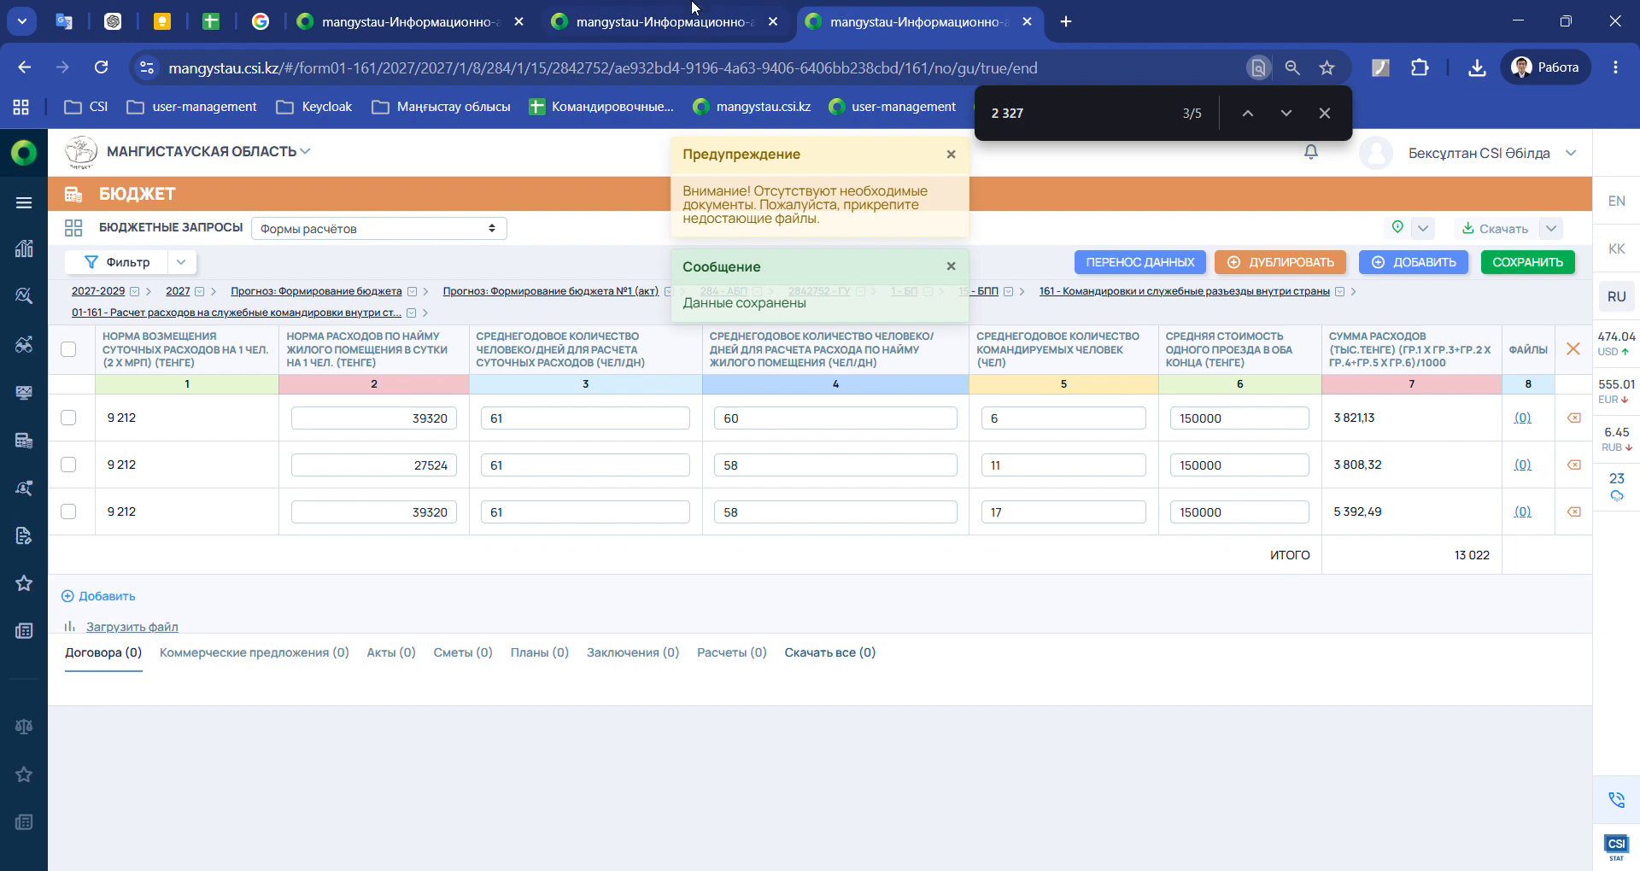
Switch the budget requests to Свод по АБП/ГУ/ГККП and open the summary by ГУ
click(374, 228)
click(370, 250)
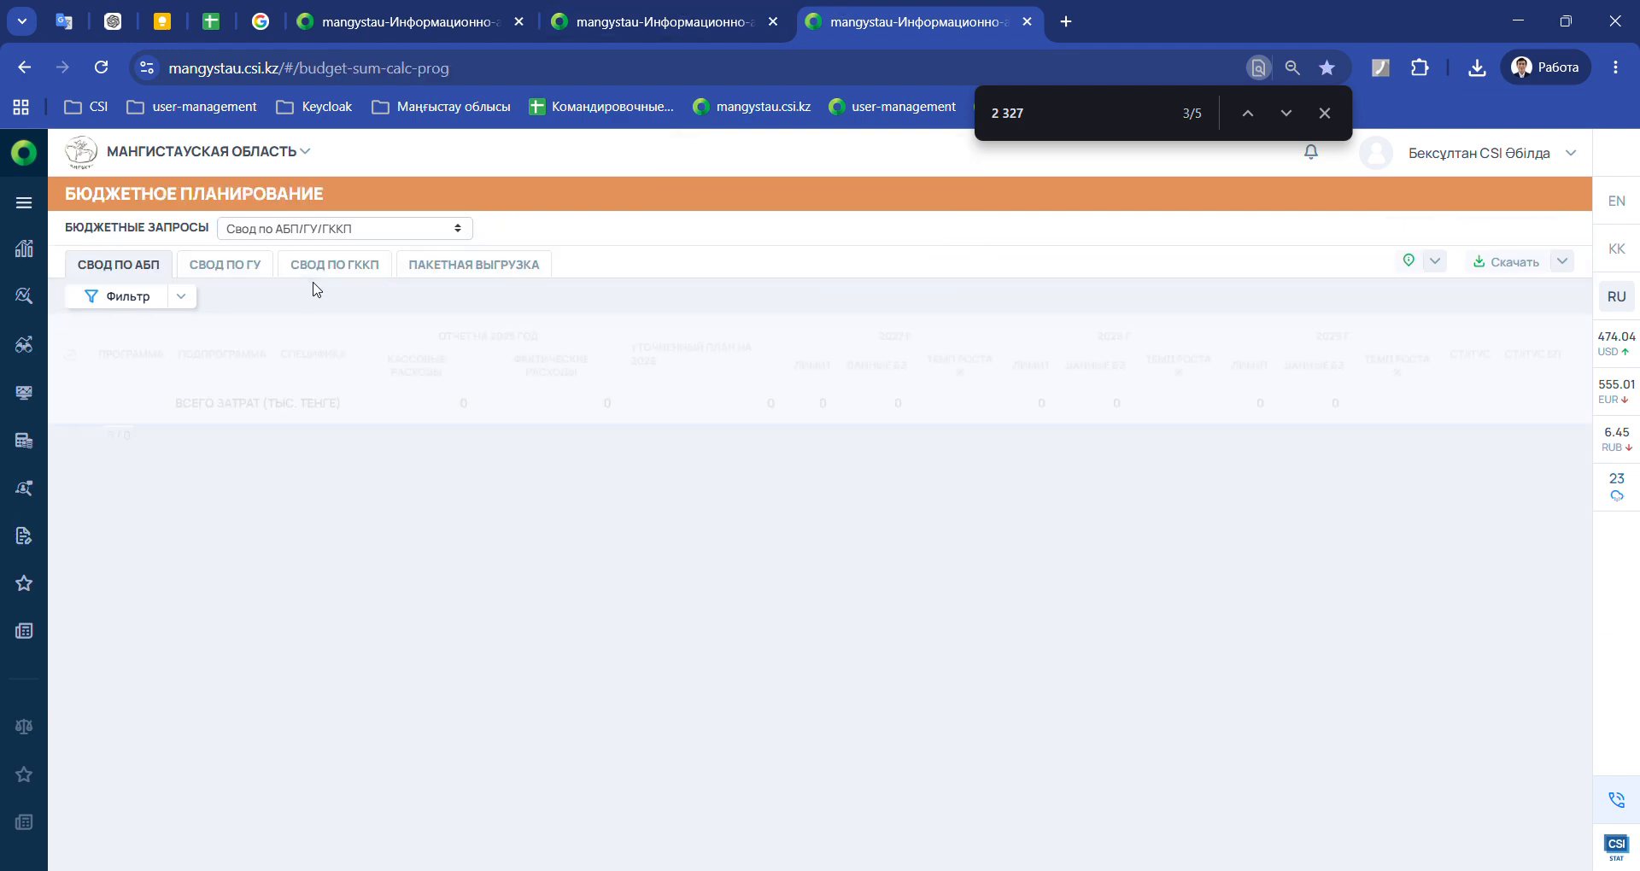
click(222, 267)
Filter the summary by administrator 284 - Управление туризма области and state institution 2842752
click(180, 297)
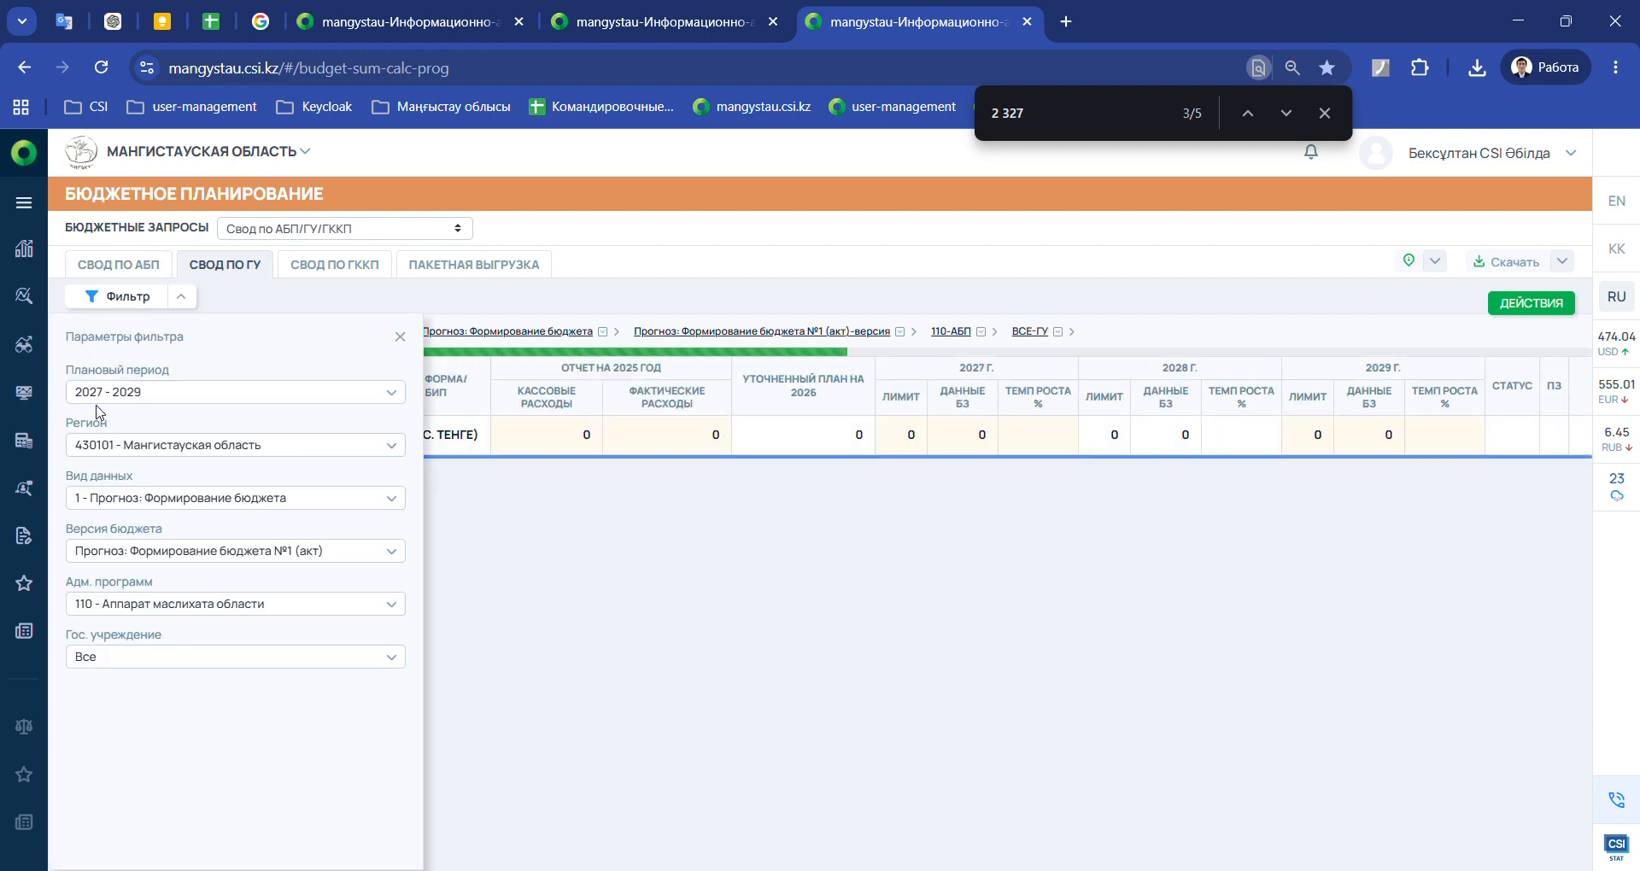
click(97, 611)
text(284)
key(Return)
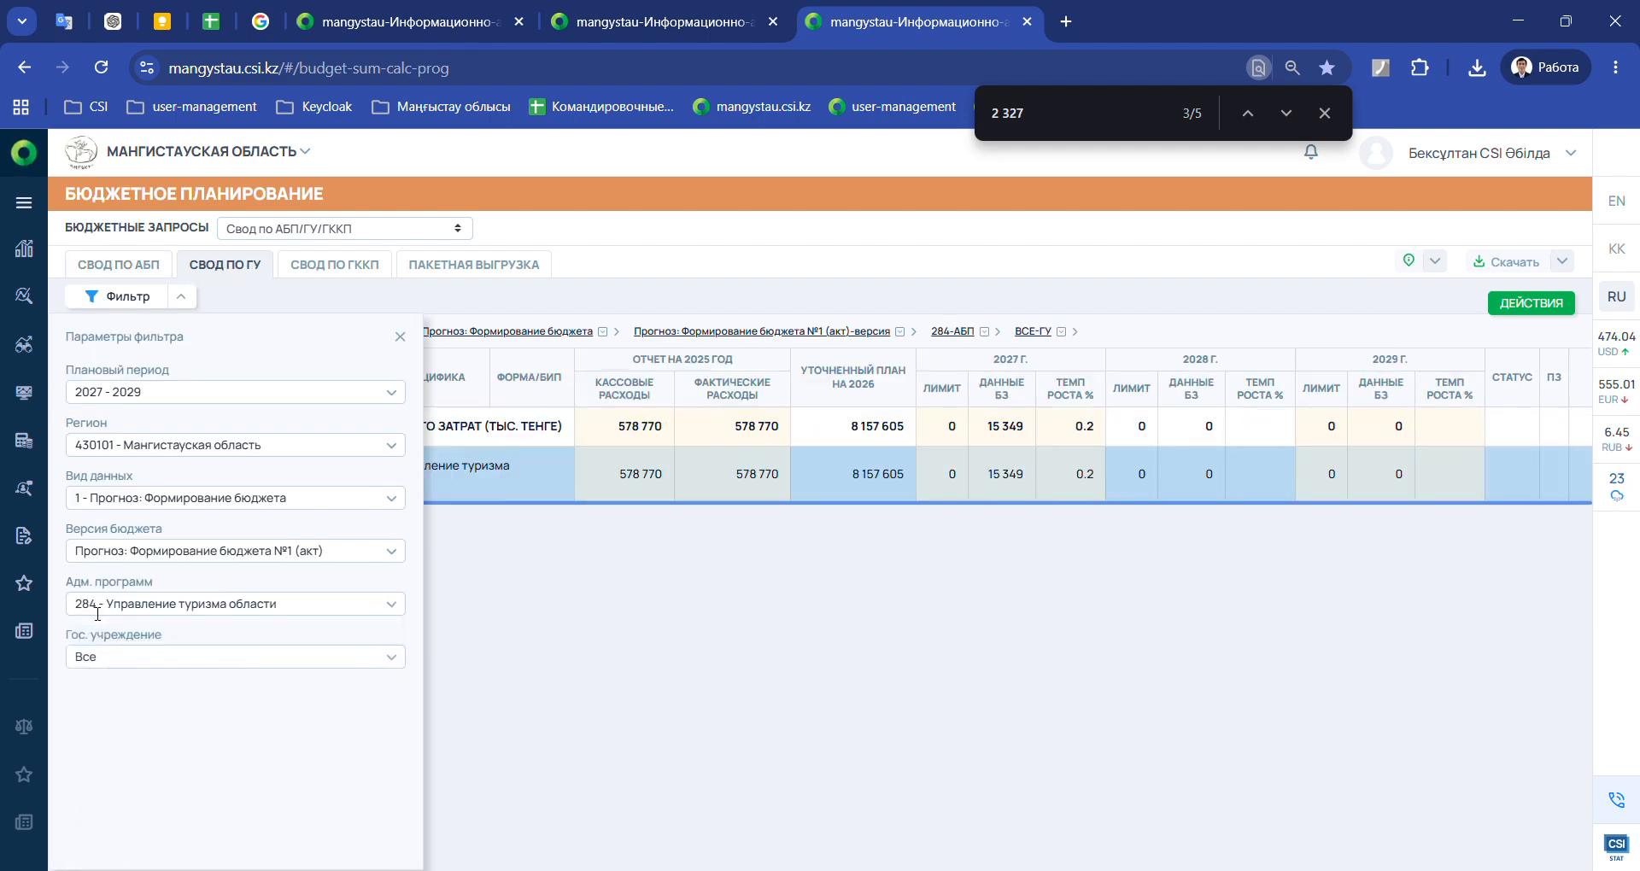
click(128, 661)
click(149, 726)
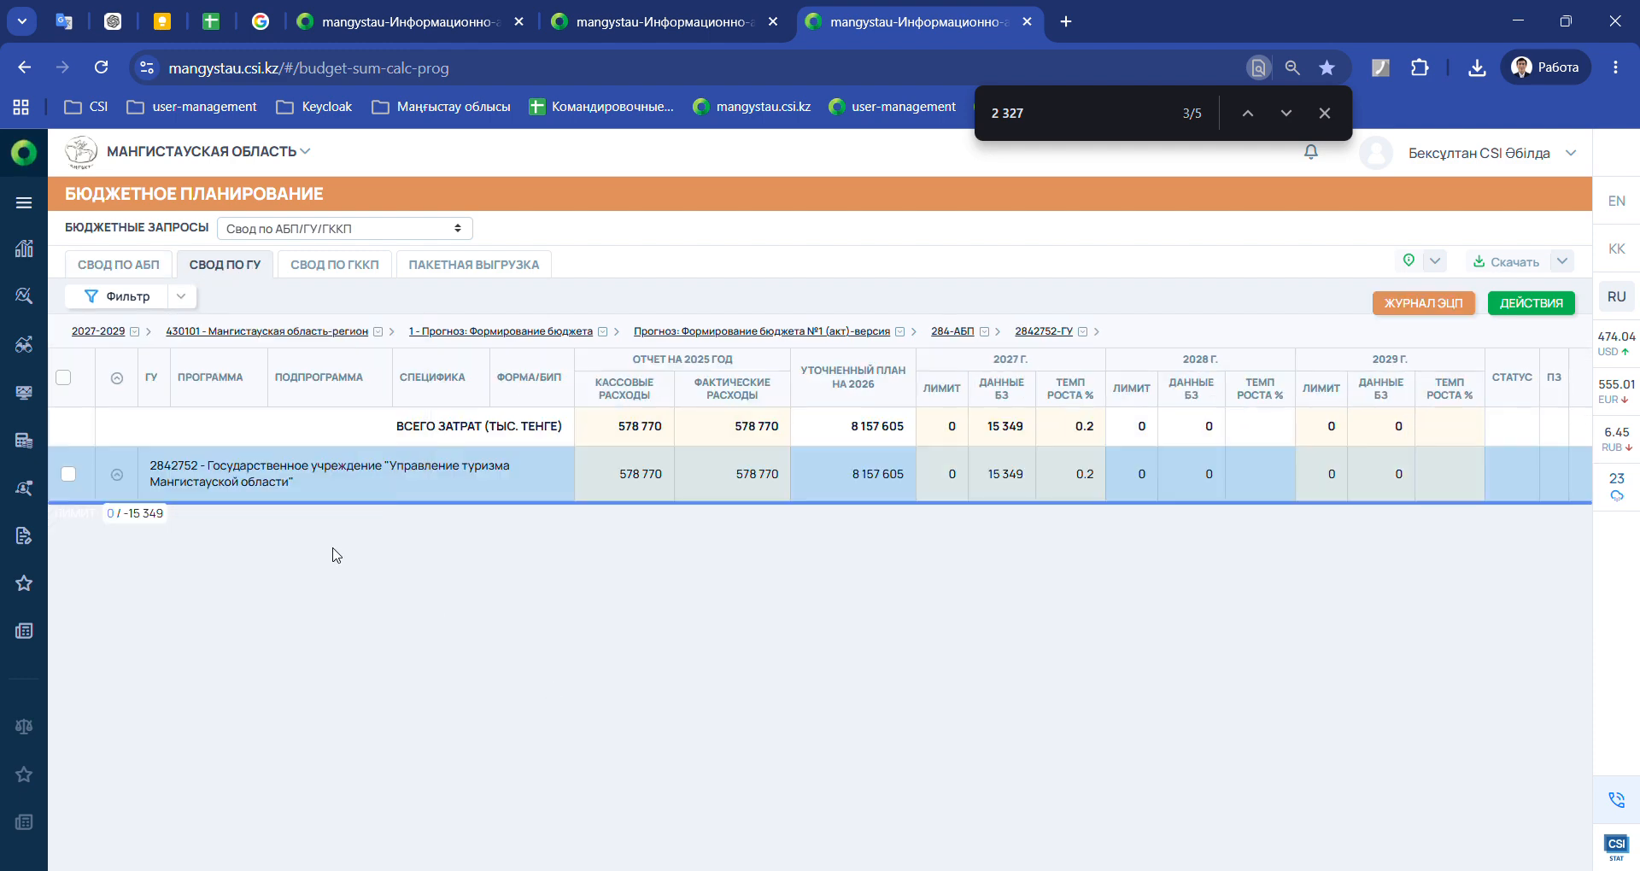
Expand institution 2842752 down to the specifics of program 1, subprogram 15, and find specifics 159 and 161
click(127, 491)
scroll(232, 570, down, 1)
scroll(232, 569, up, 2)
click(232, 570)
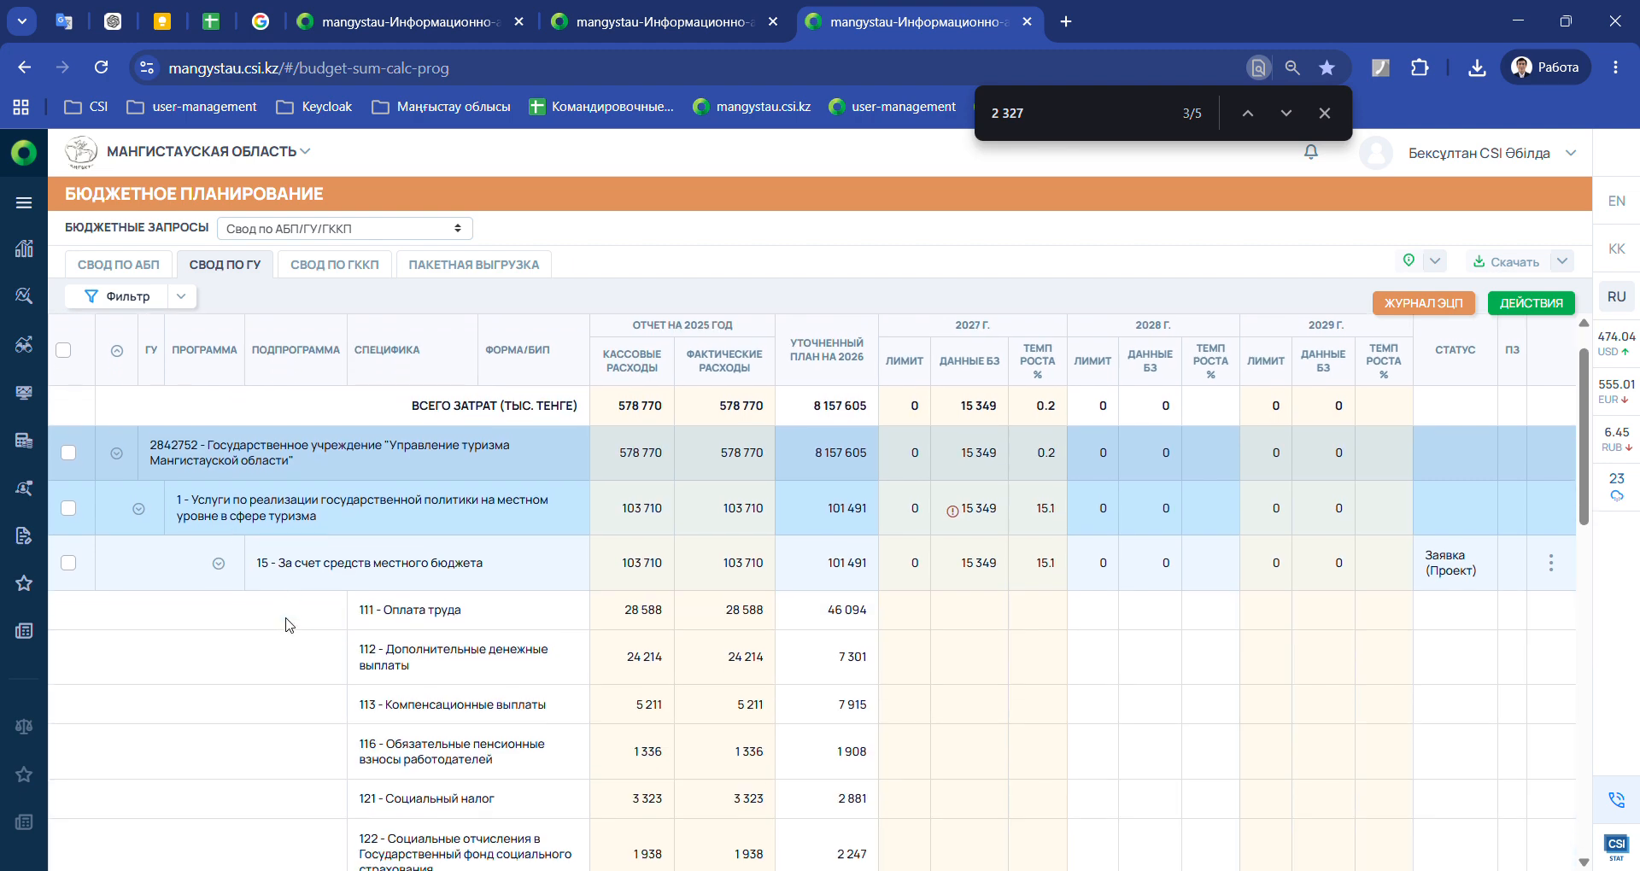
scroll(673, 705, down, 10)
scroll(672, 706, up, 2)
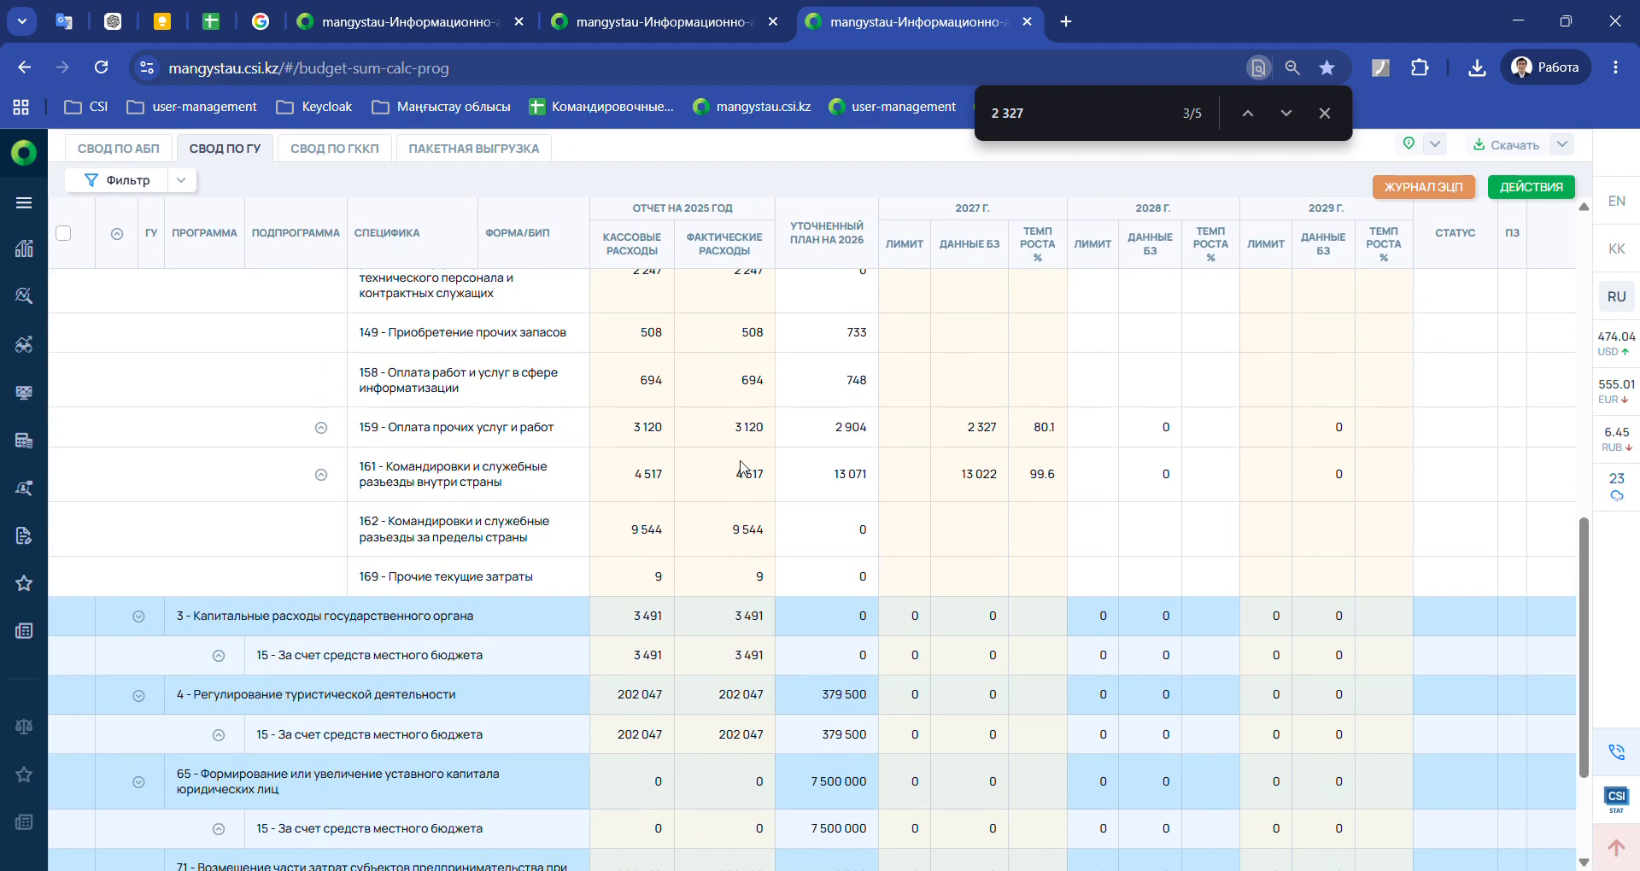
Expand specifics 159 and 161 to their forms, highlight the 2027 heading and check the form amounts against the overall totals
click(321, 428)
click(322, 513)
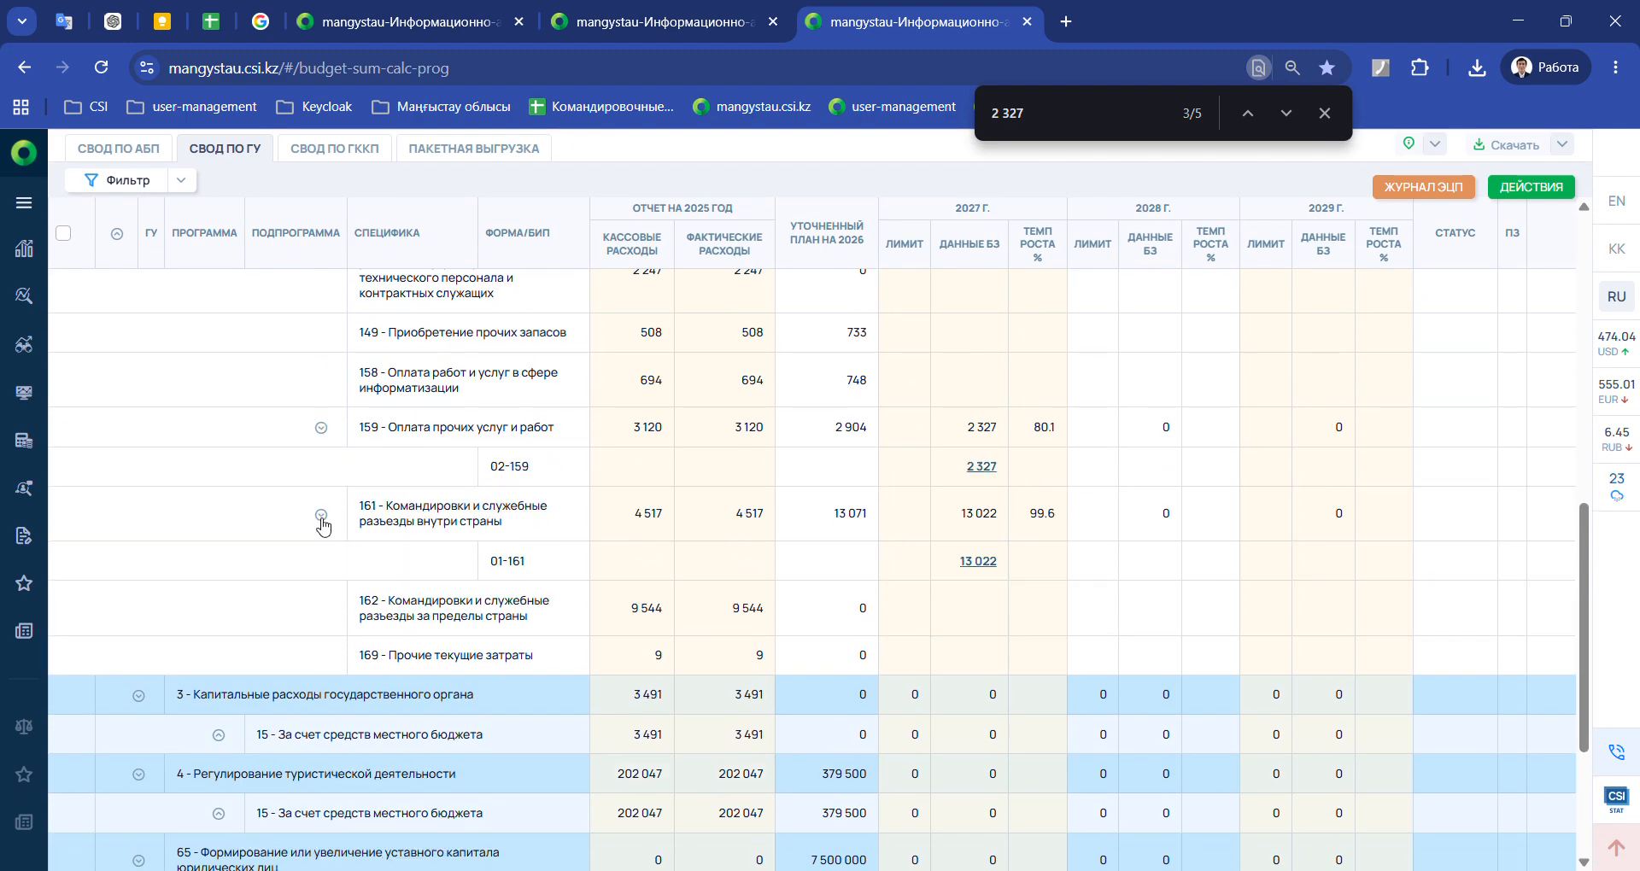
scroll(957, 365, up, 1)
scroll(956, 367, up, 1)
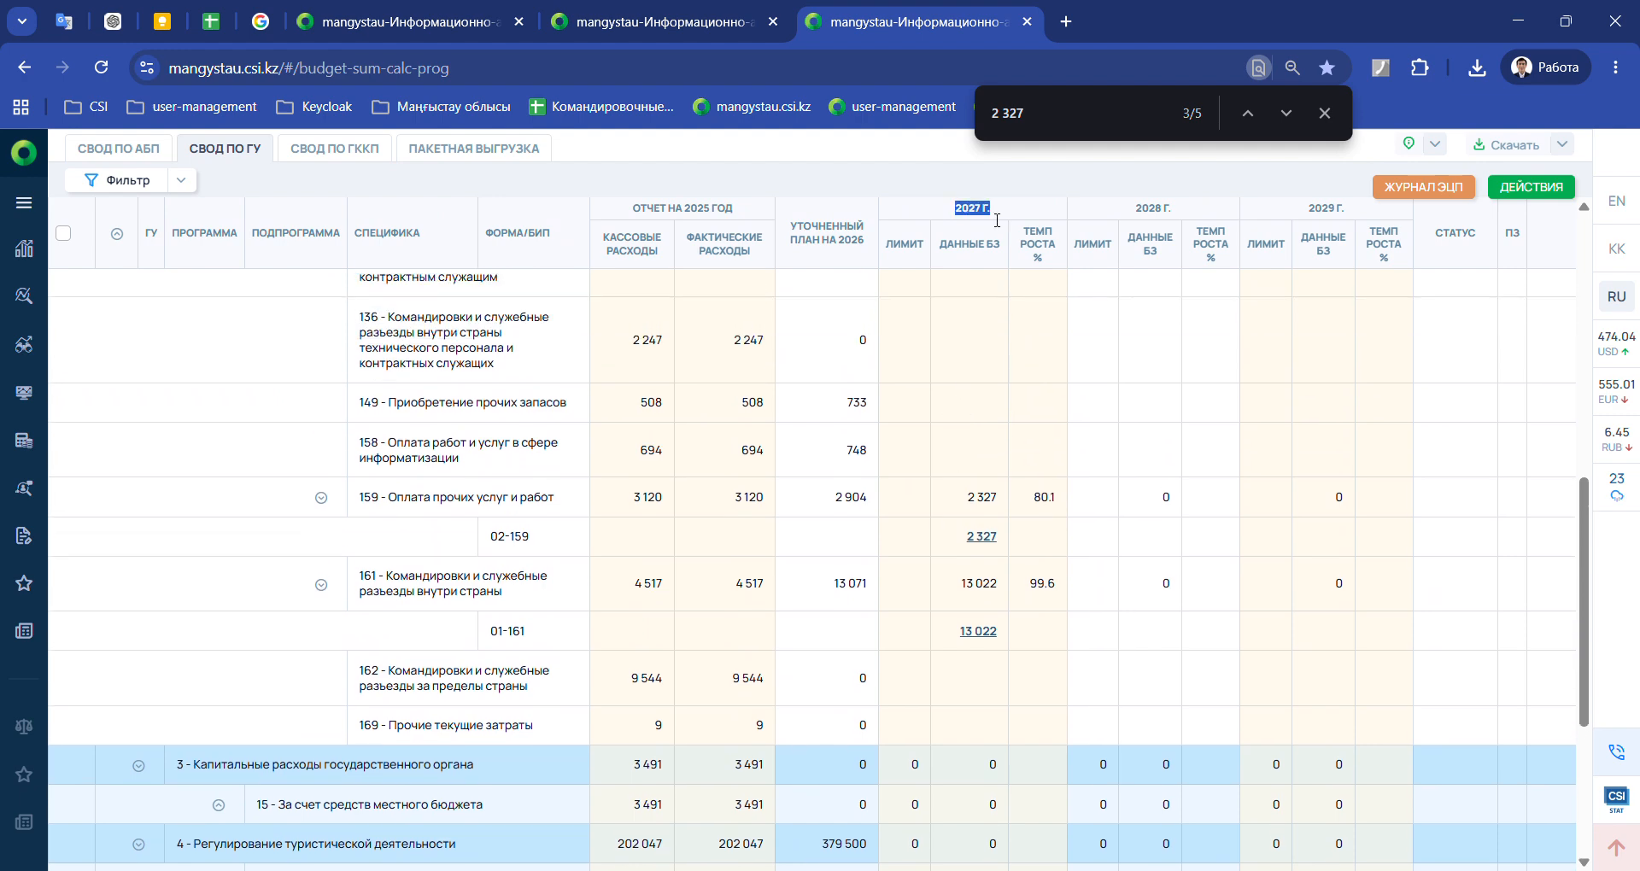
scroll(912, 660, up, 10)
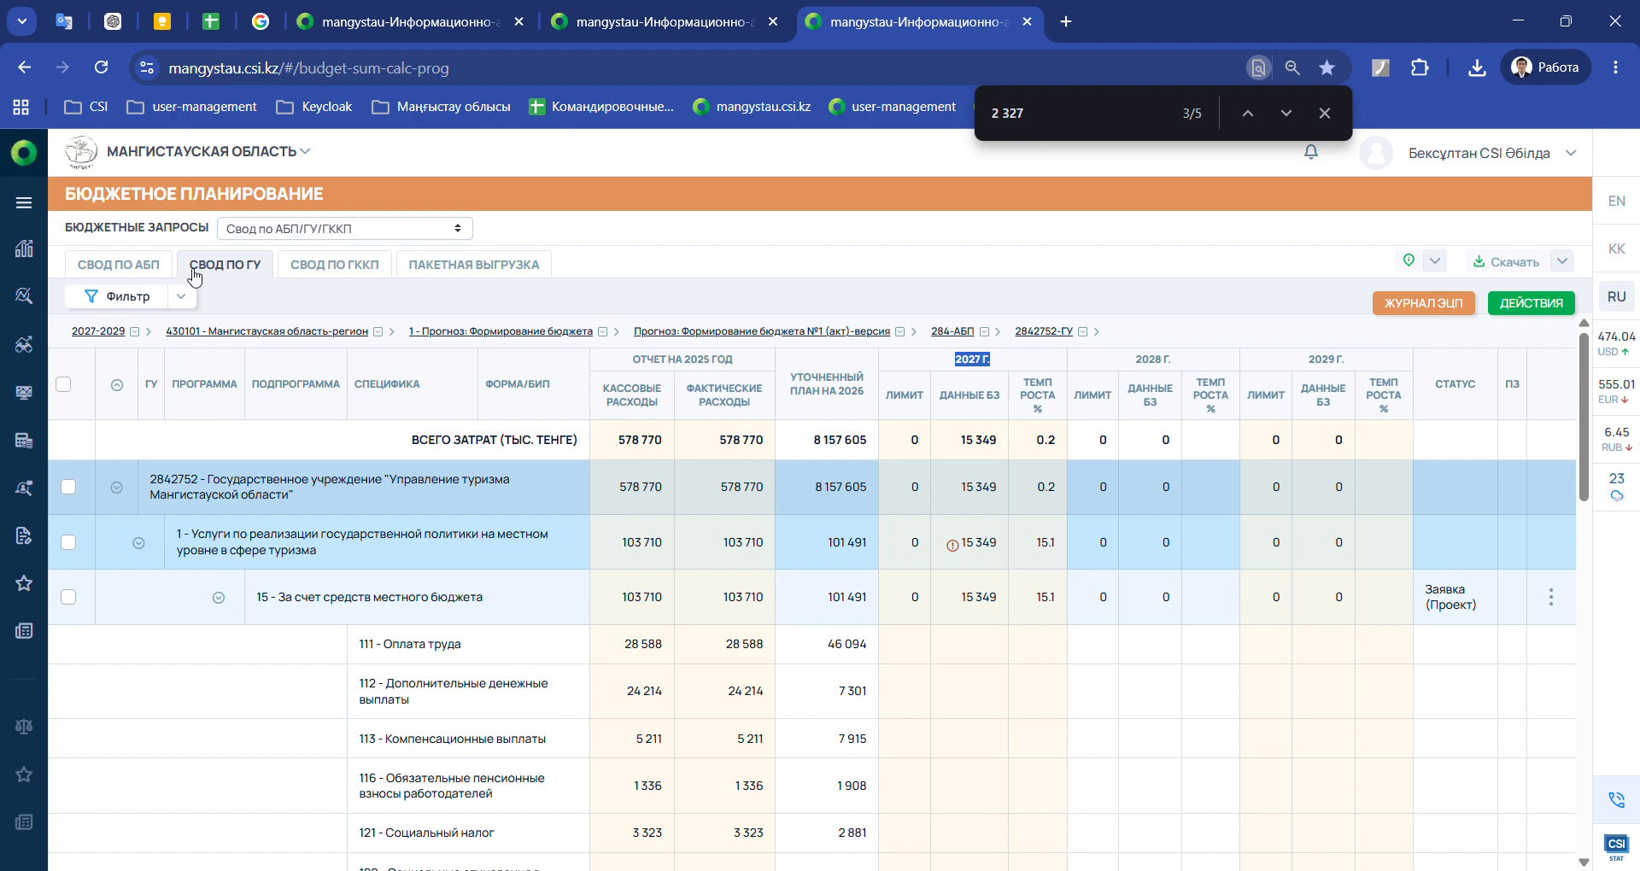
scroll(957, 430, down, 10)
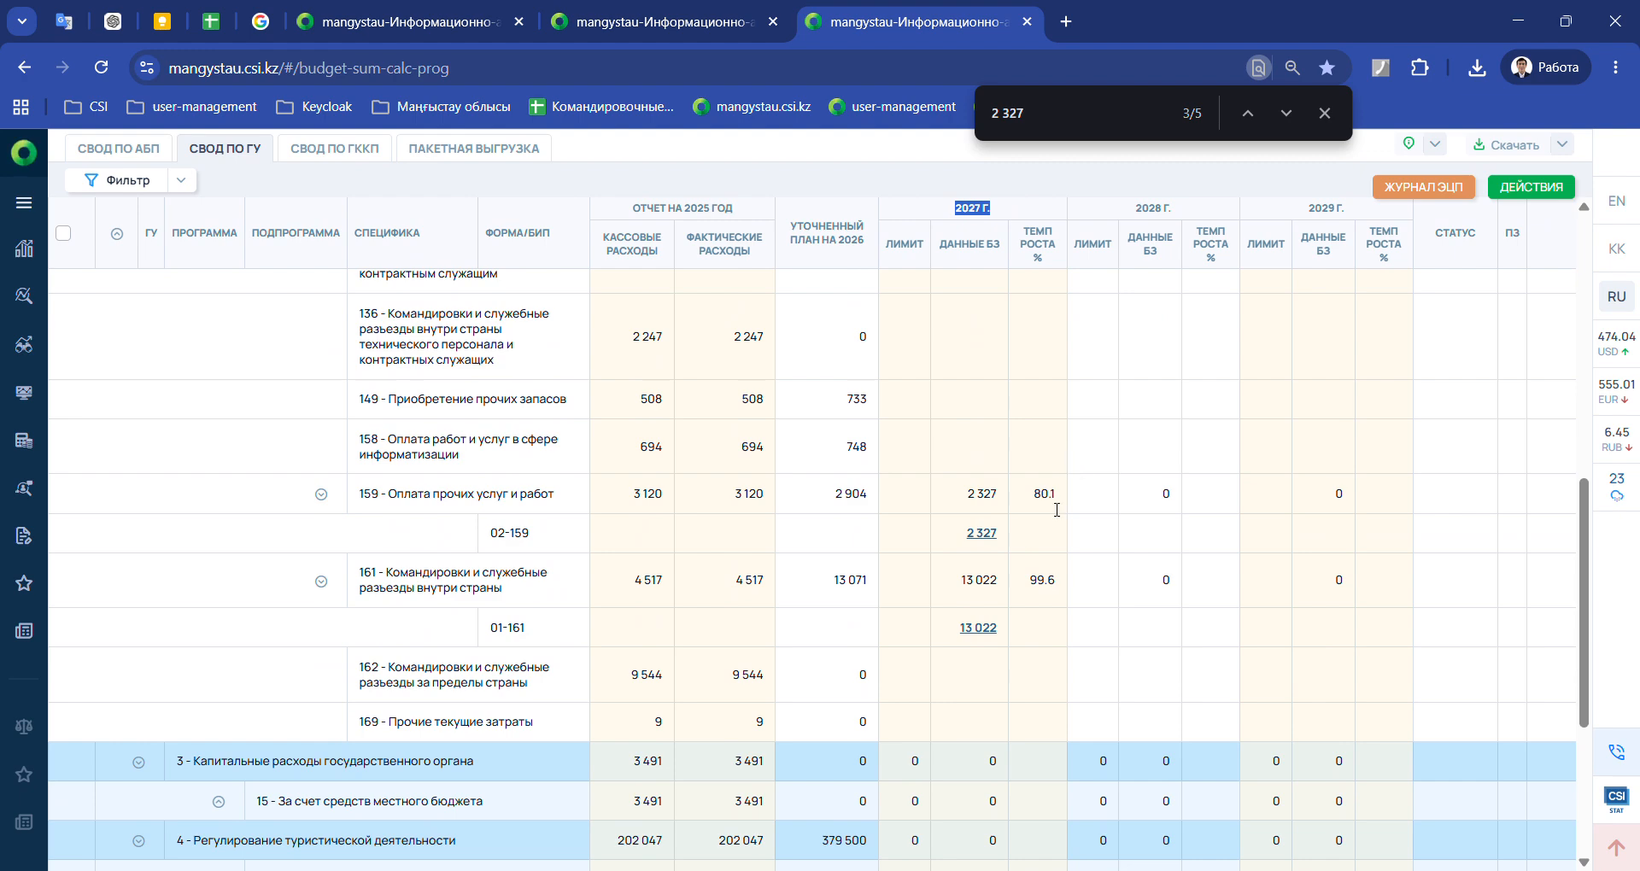
scroll(999, 376, up, 10)
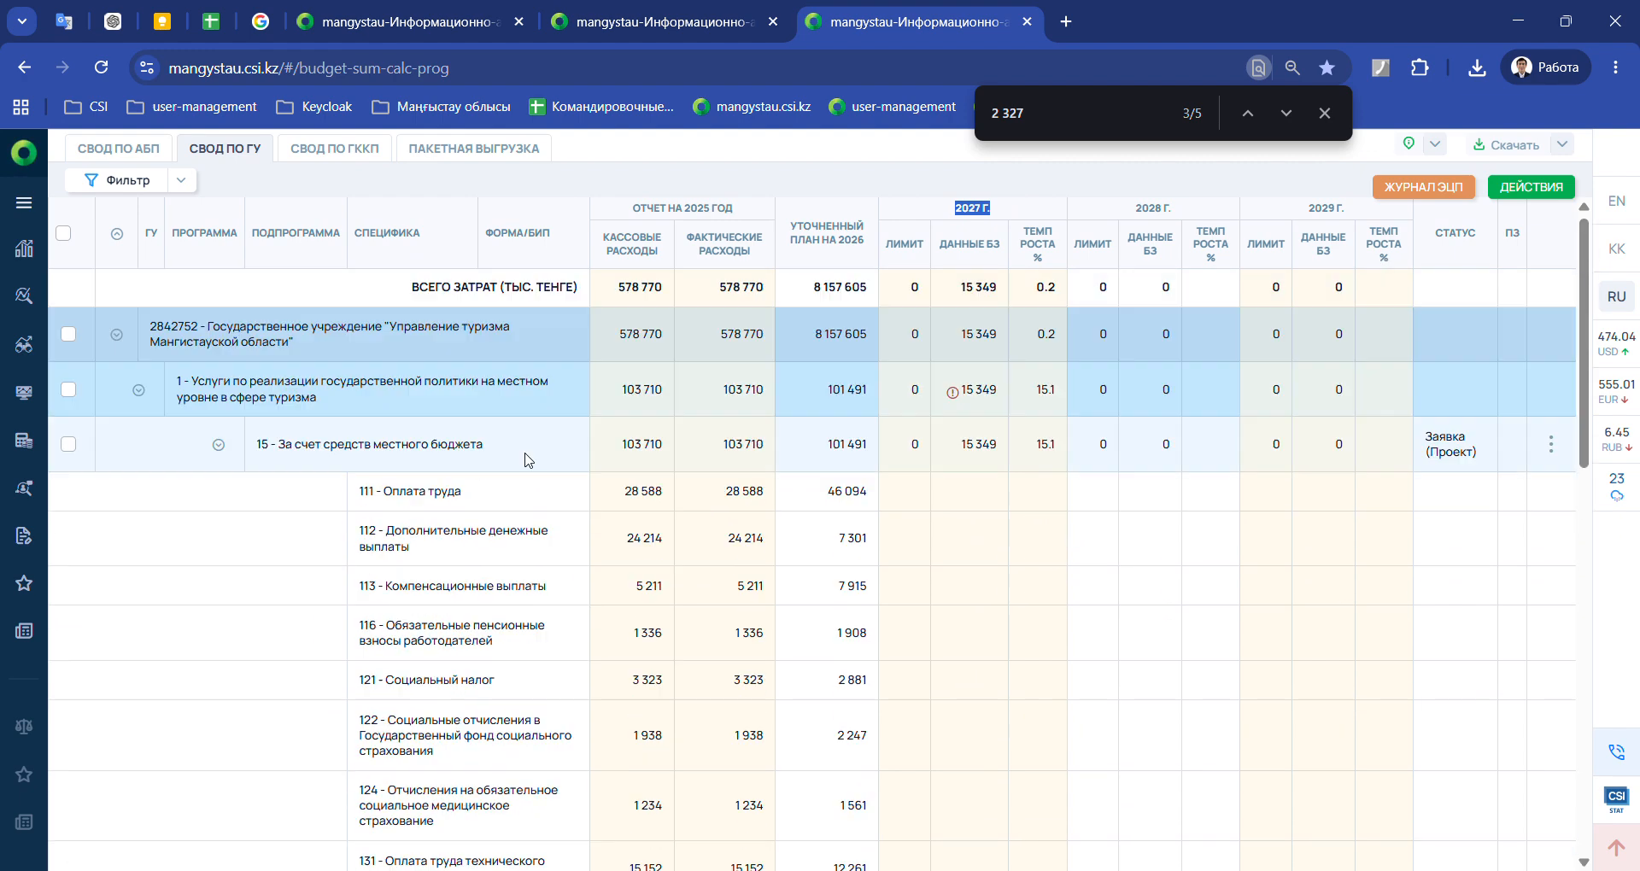
Glance at the earlier opened summary, return the budget requests to Формы расчётов and open the program choices in the filter
click(657, 10)
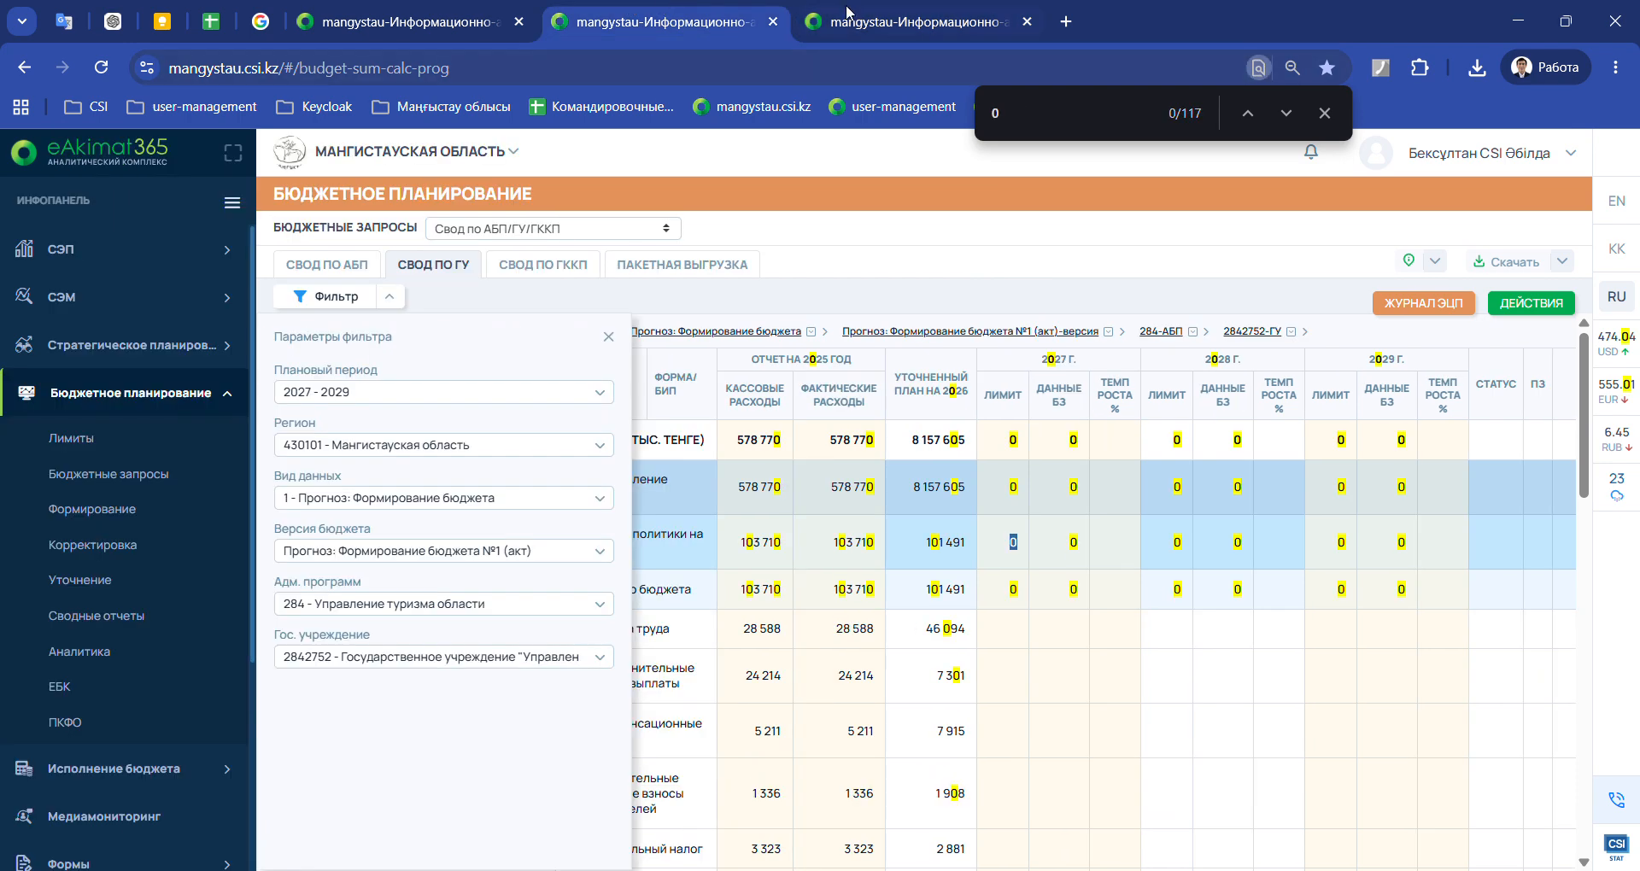
click(824, 27)
click(355, 224)
click(282, 317)
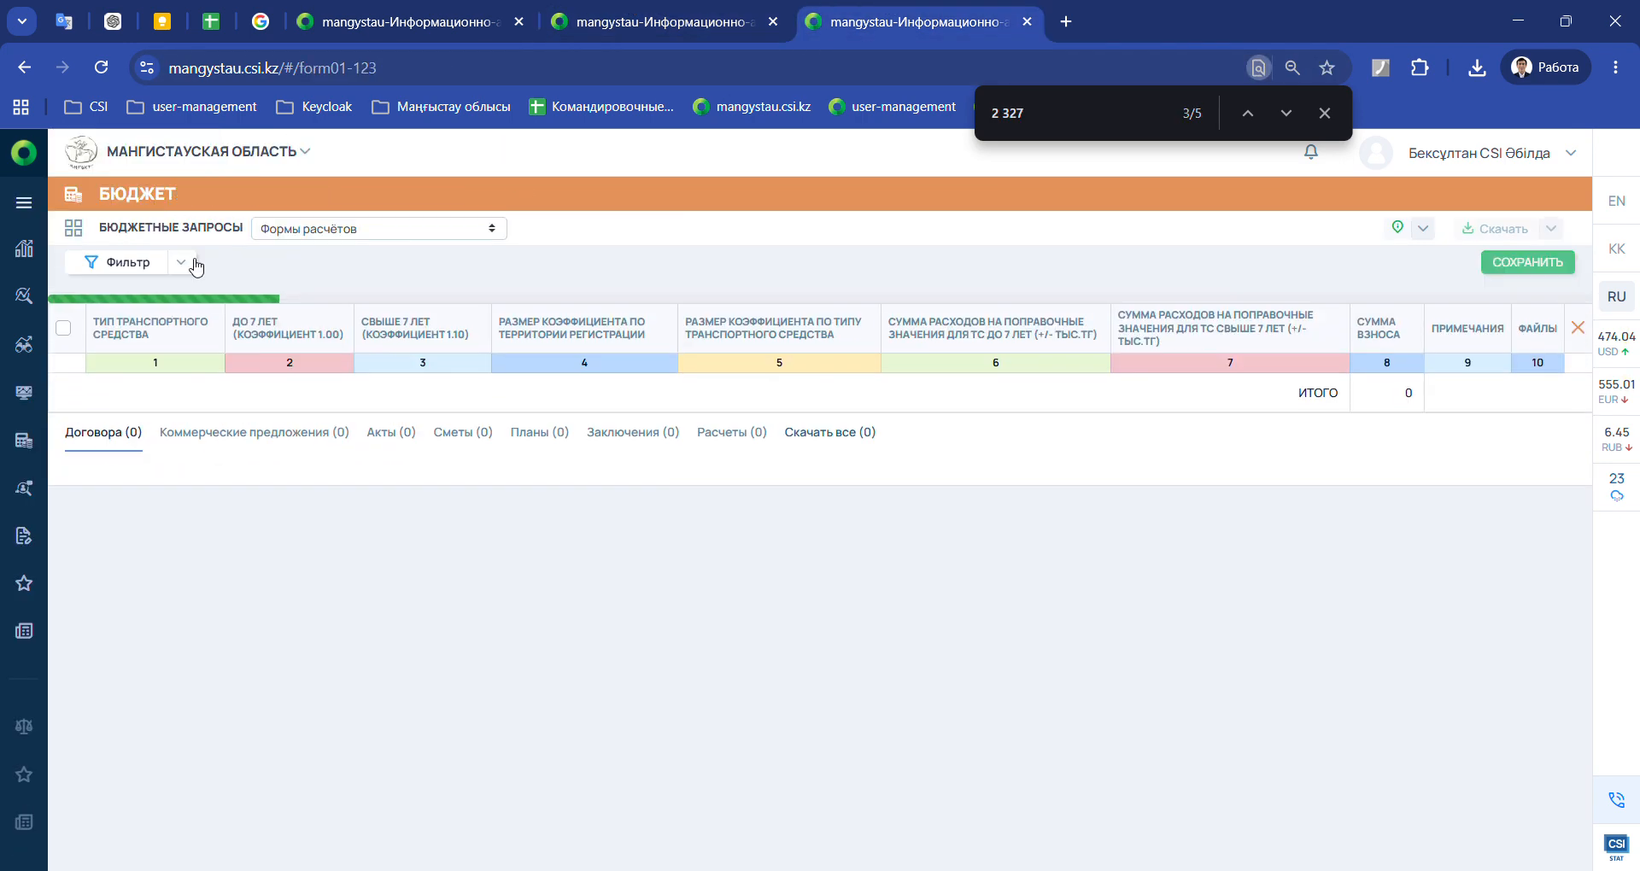
click(181, 262)
scroll(165, 646, down, 1)
click(165, 646)
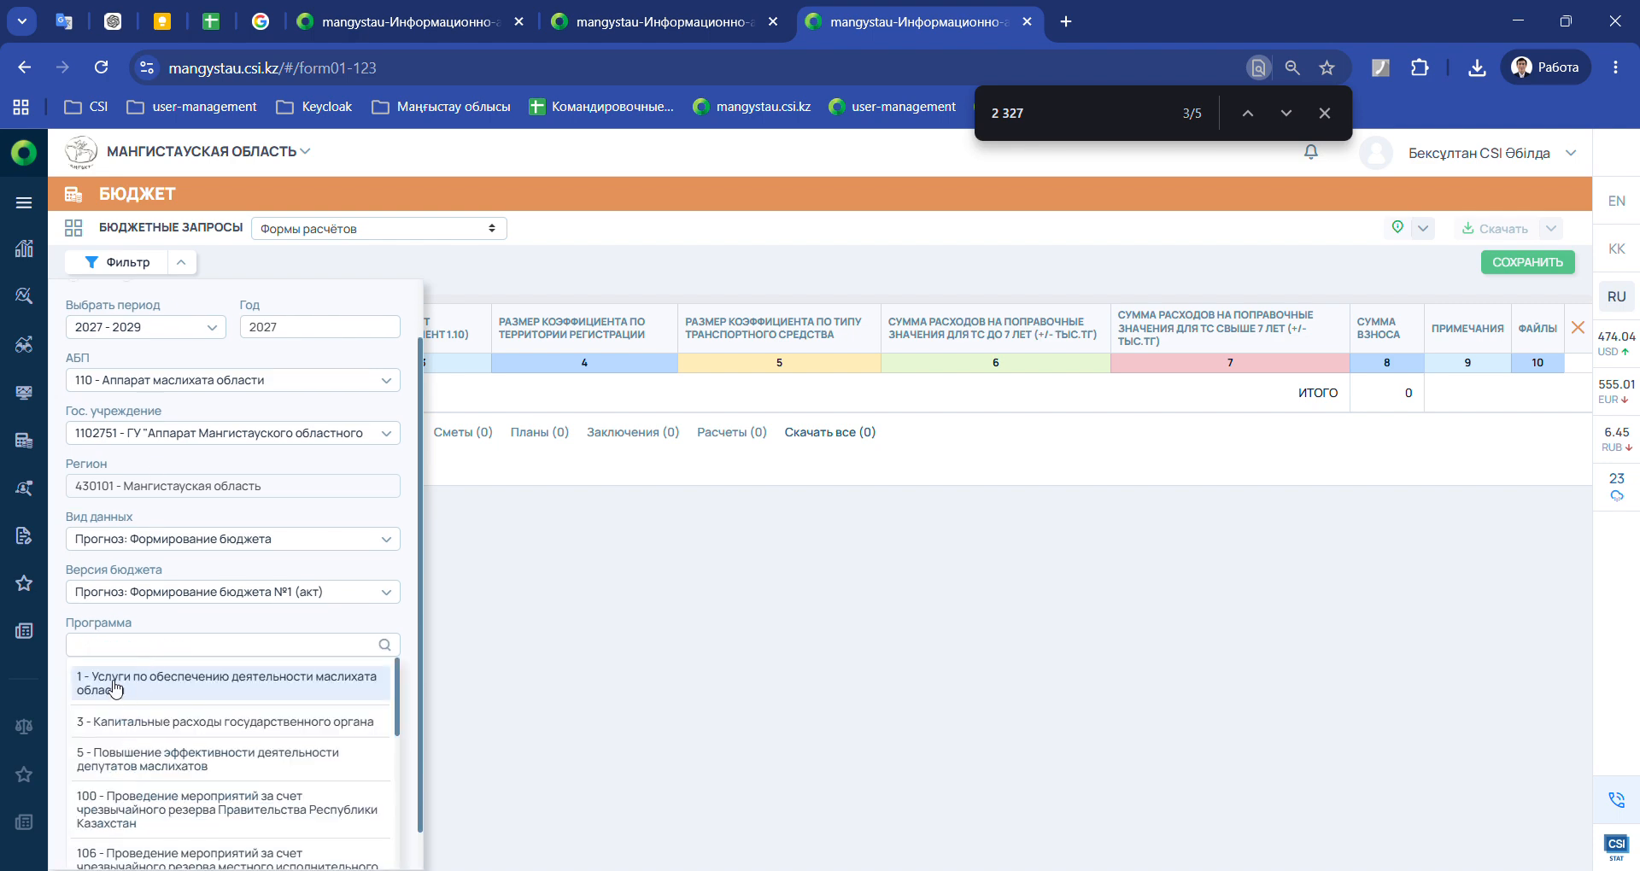
In the 2026 - 2028 summary, expand program 4 - Регулирование туристической деятельности and examine the specifics under subprogram 15
click(496, 10)
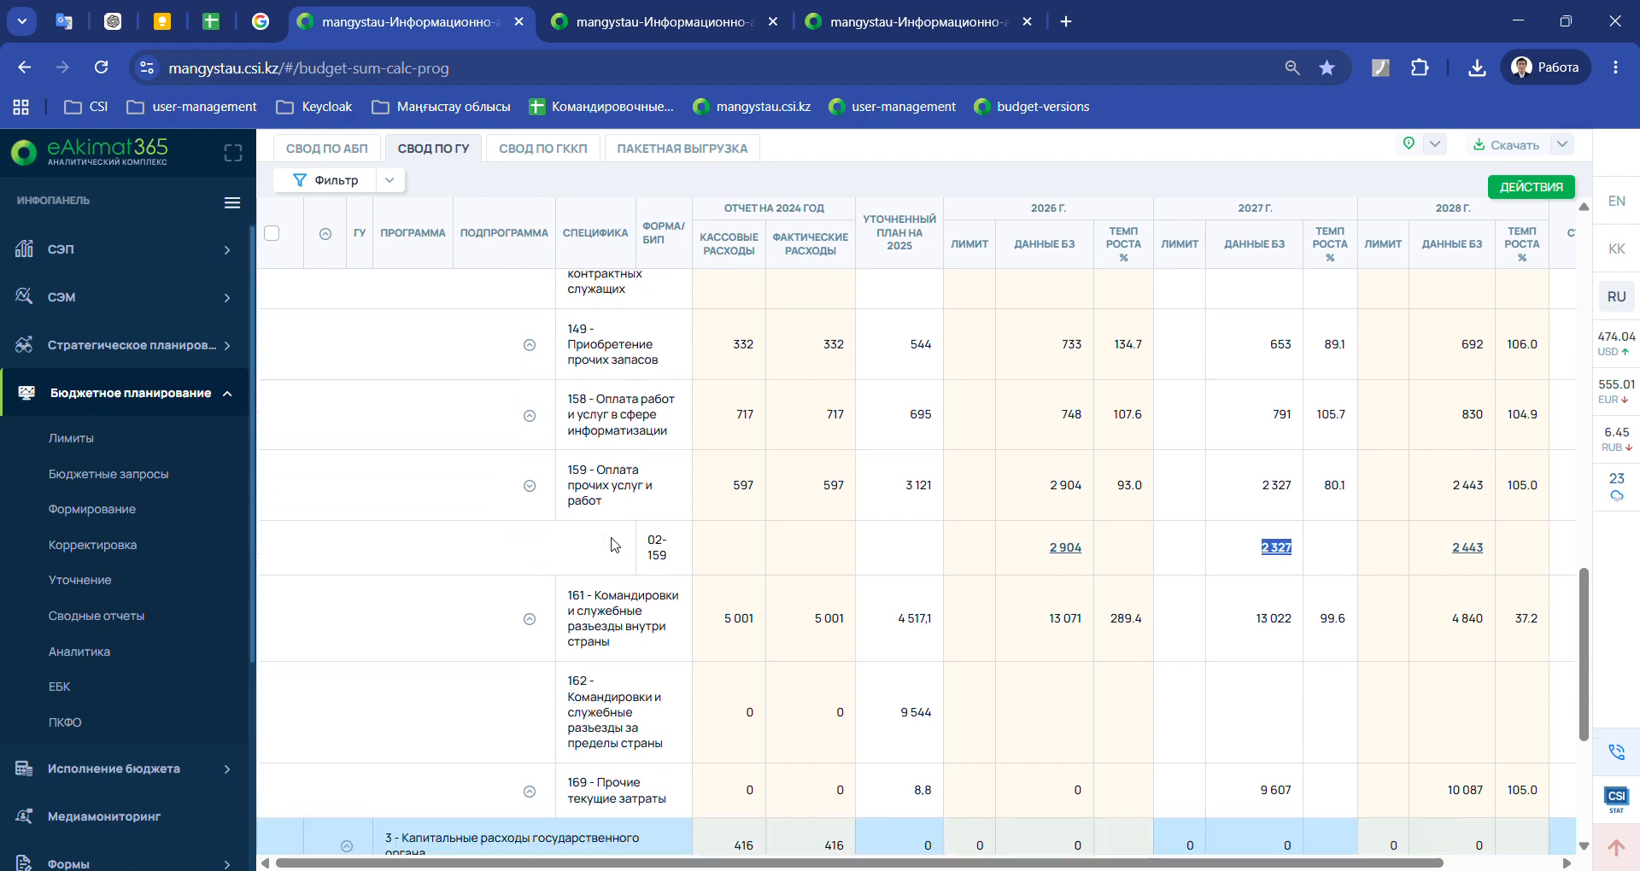
scroll(551, 688, down, 5)
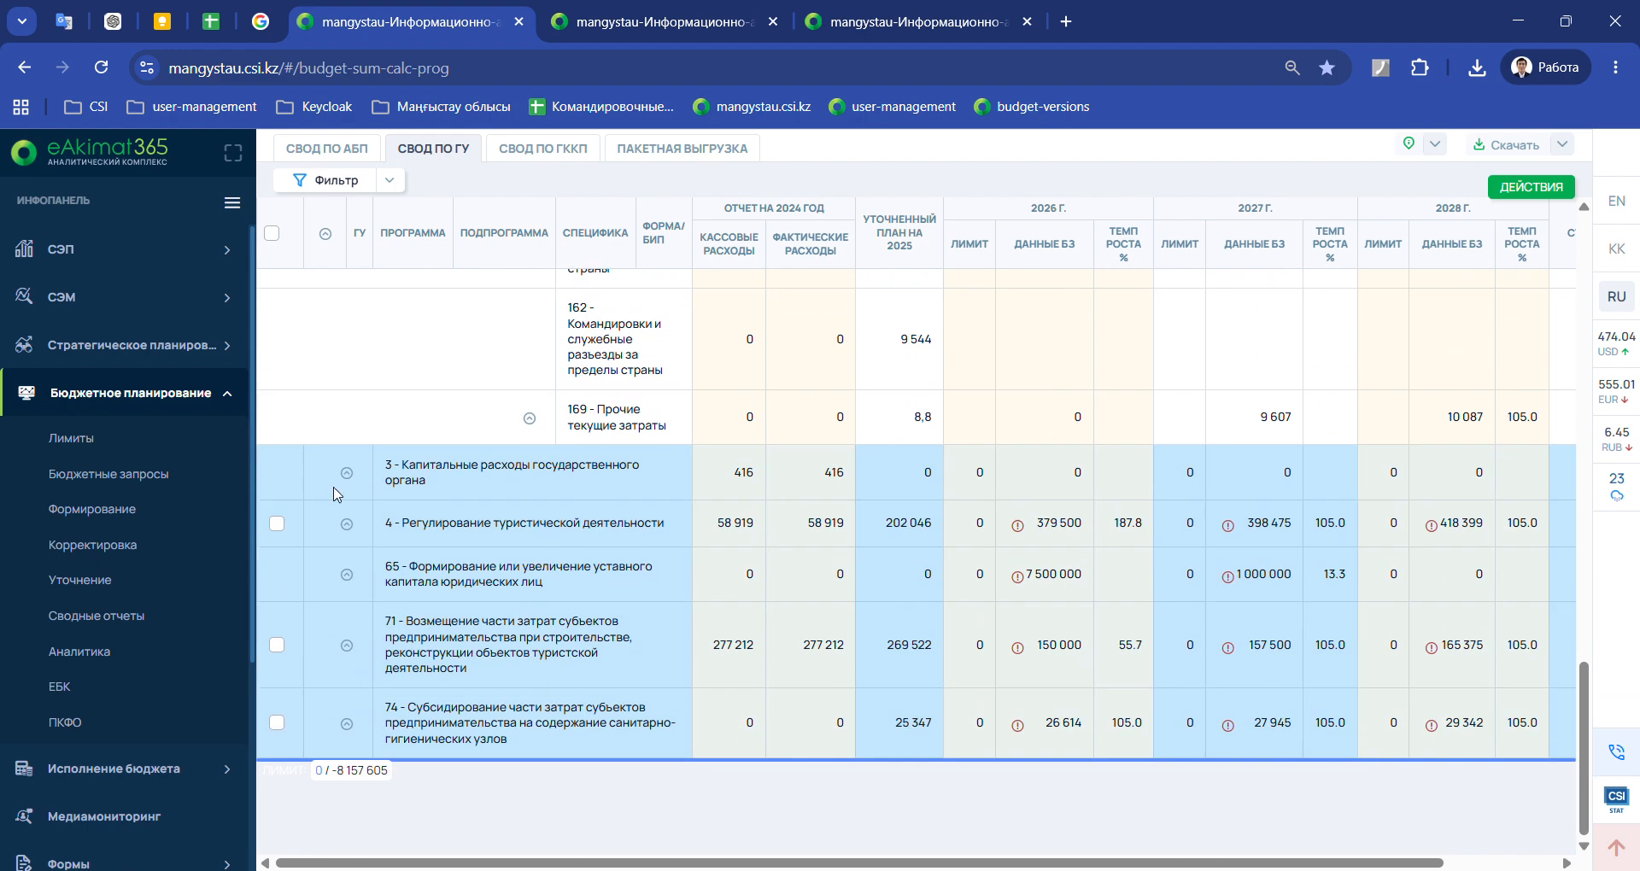
click(346, 523)
scroll(513, 586, down, 2)
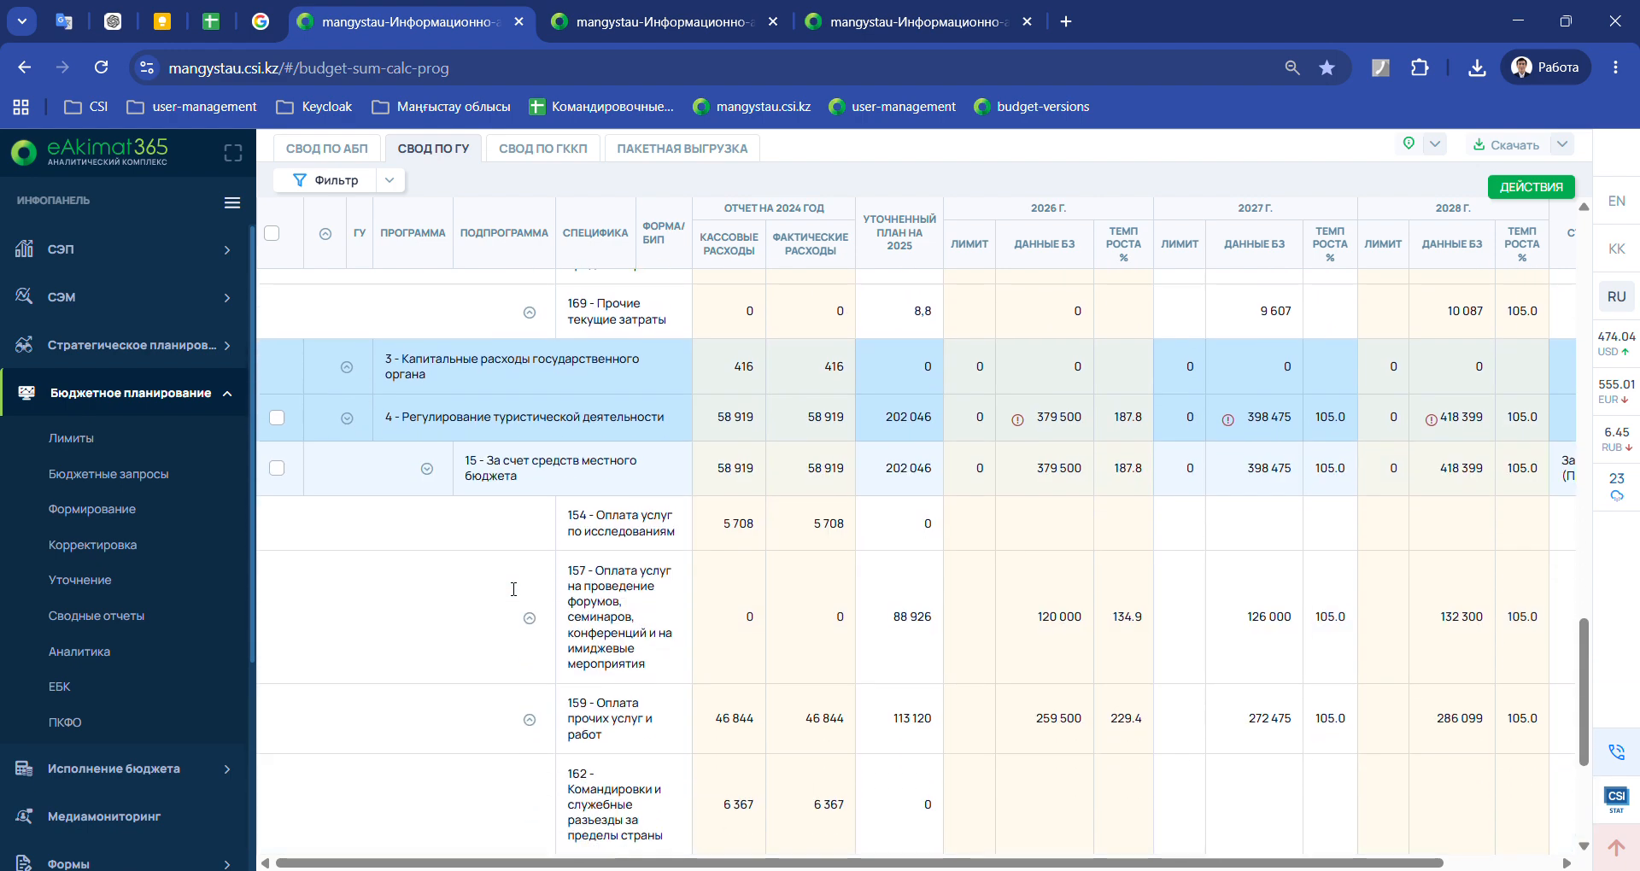
scroll(513, 589, down, 2)
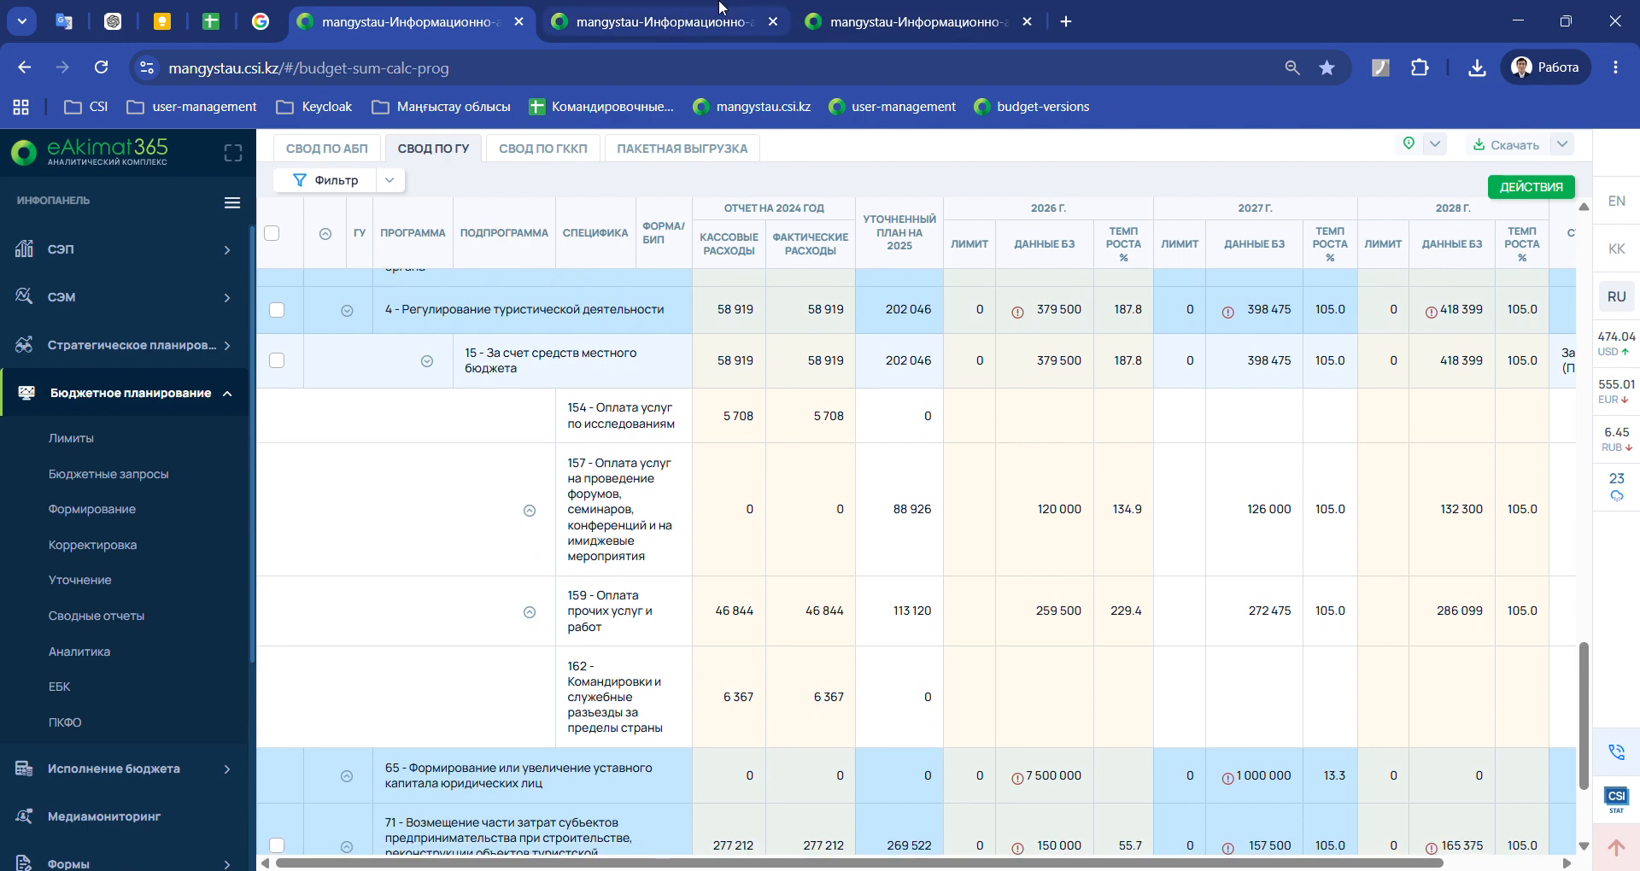
Return to the earlier opened 2027 - 2029 summary and look through its specifics
click(658, 22)
scroll(1060, 583, down, 3)
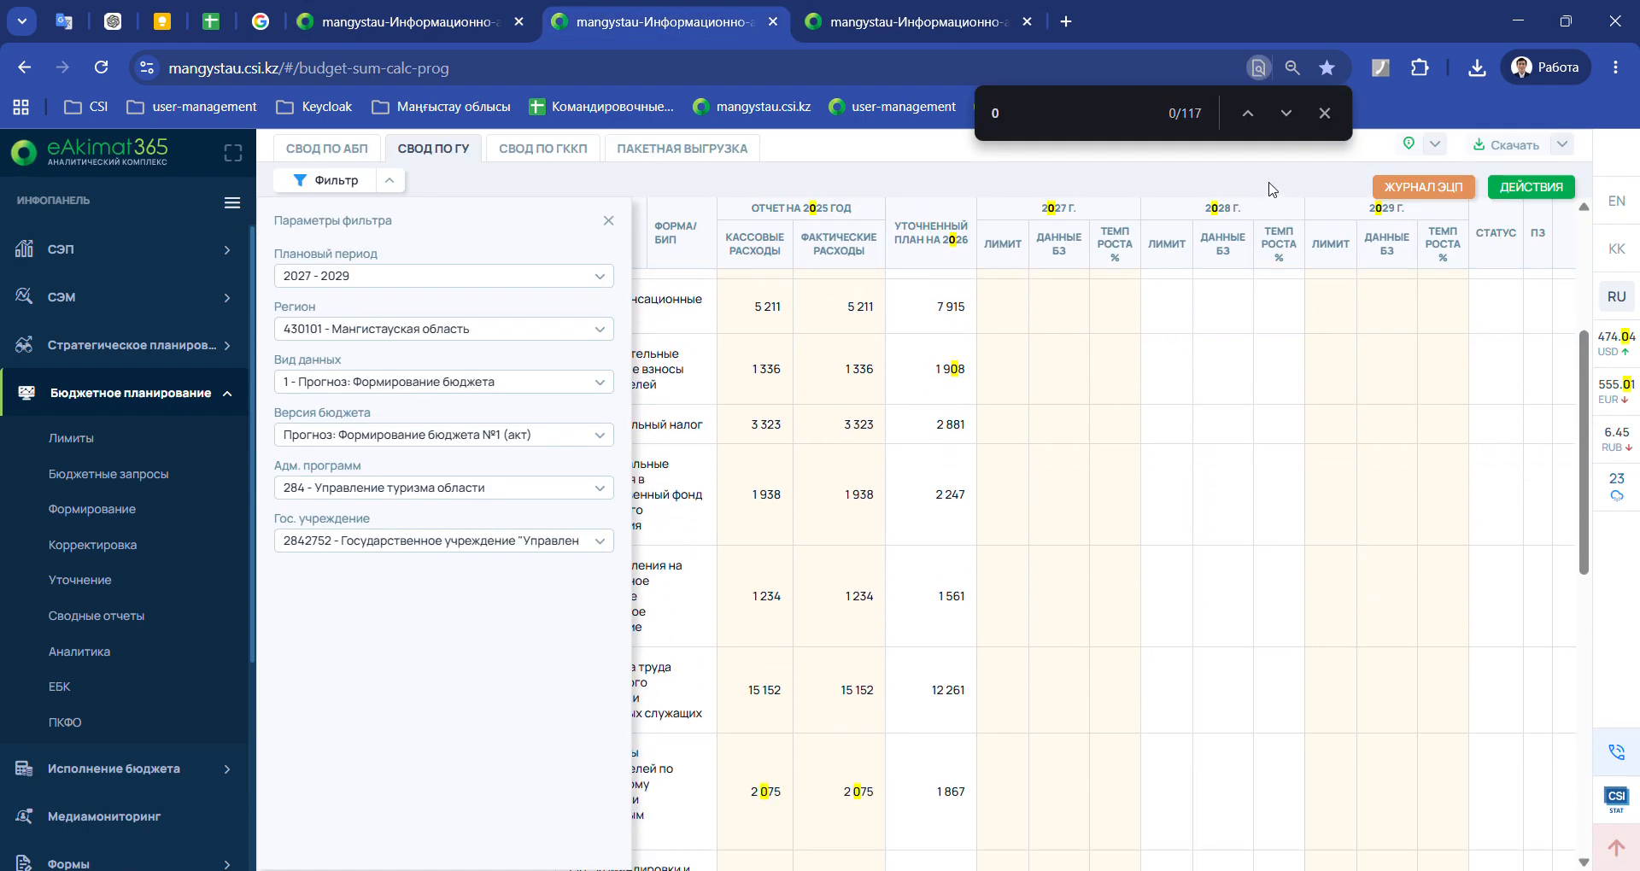